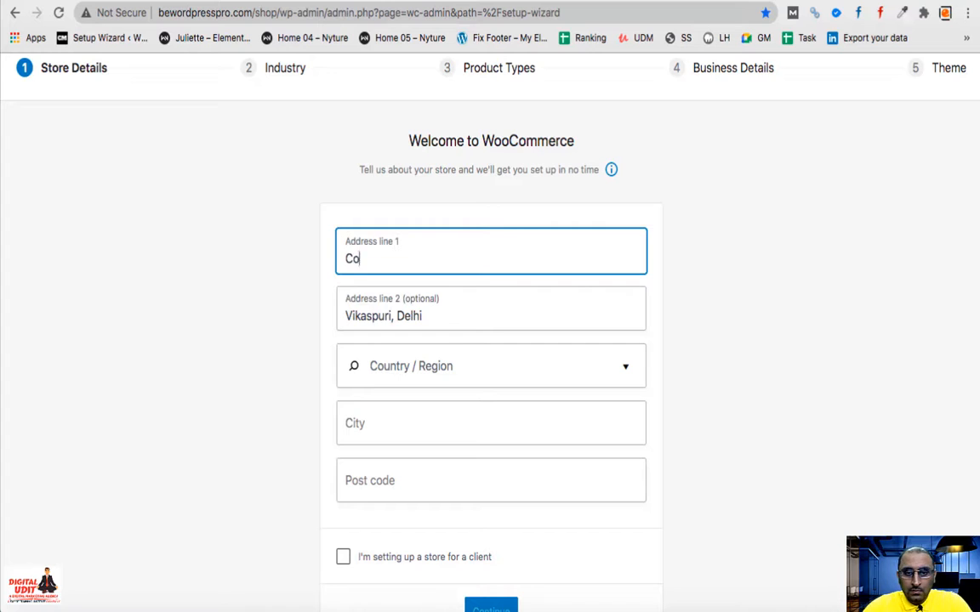
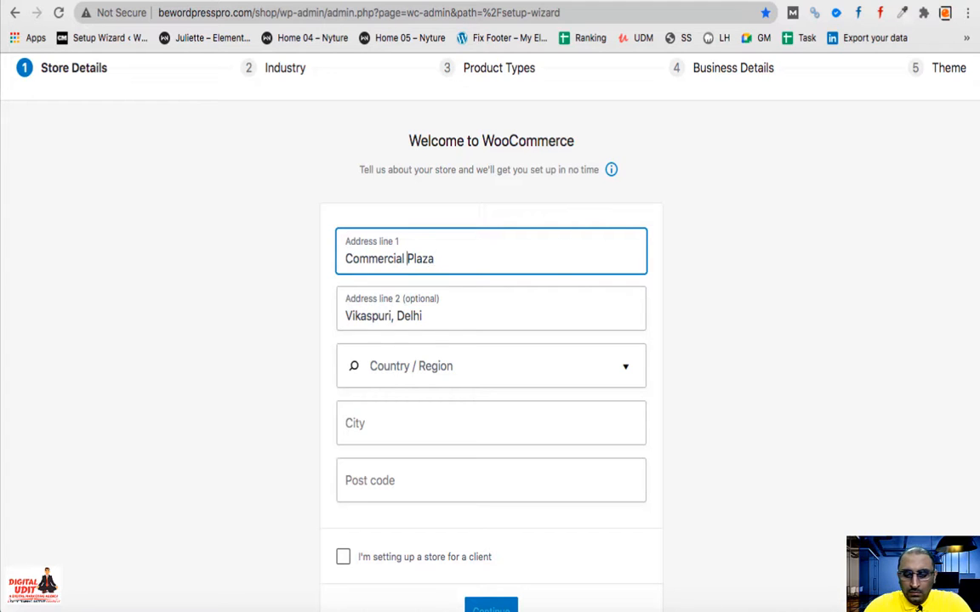
{"action": "left_click", "coordinate": [345, 259]}
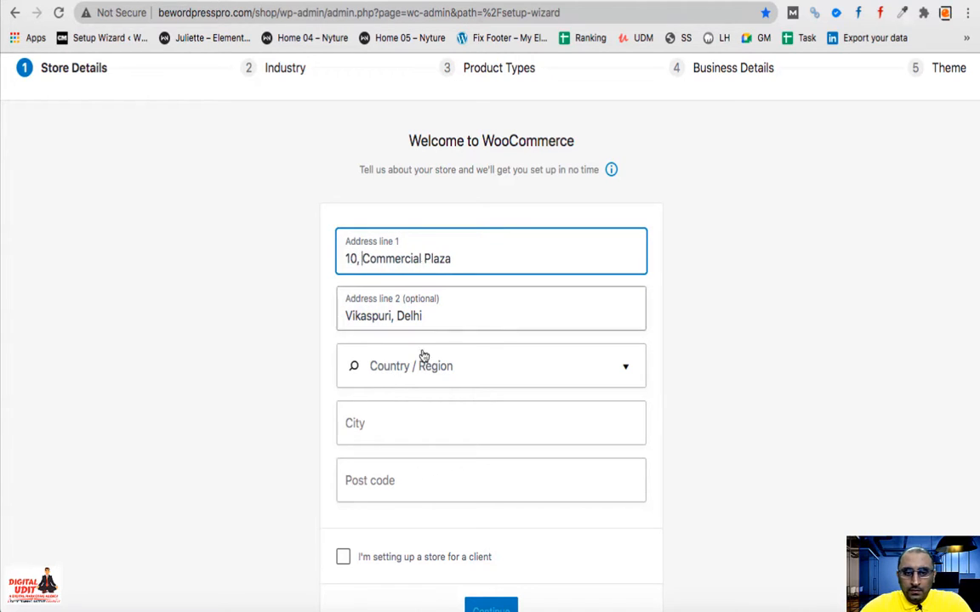
- Set the Country / Region to India — Delhi
{"action": "left_click", "coordinate": [425, 366]}
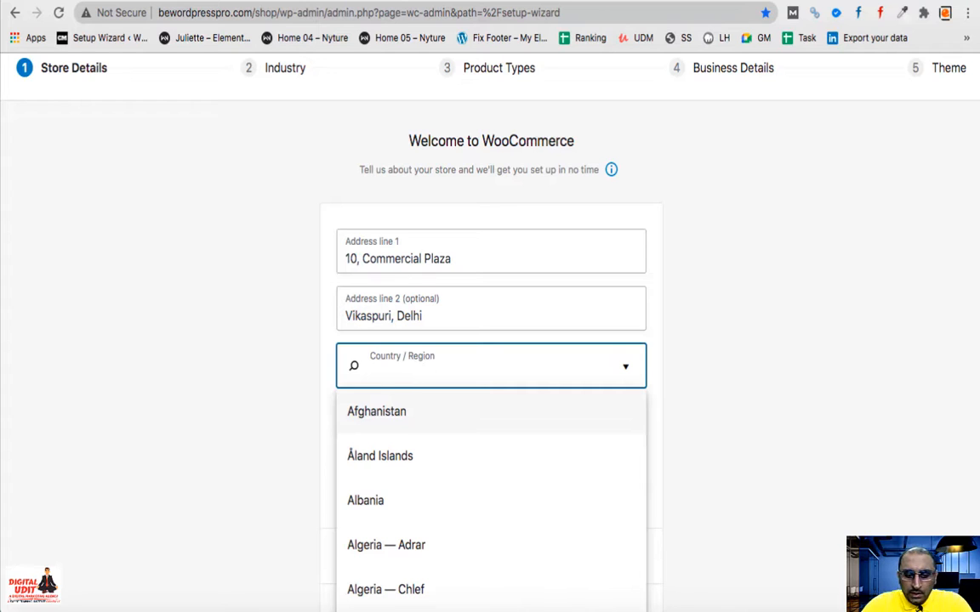
{"action": "type", "text": "India"}
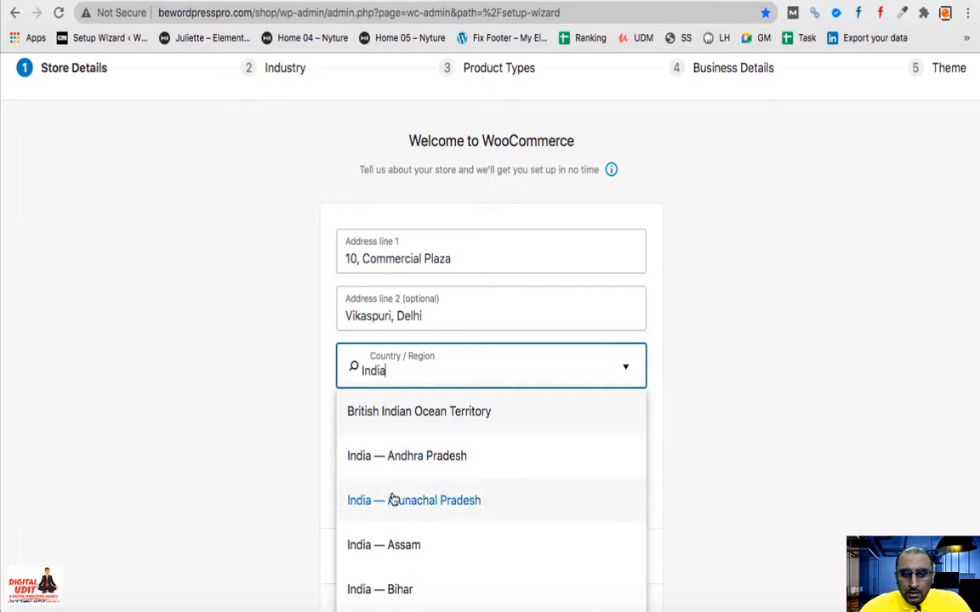
{"action": "scroll", "coordinate": [394, 502], "scroll_direction": "down", "scroll_amount": 3}
{"action": "scroll", "coordinate": [394, 504], "scroll_direction": "down", "scroll_amount": 5}
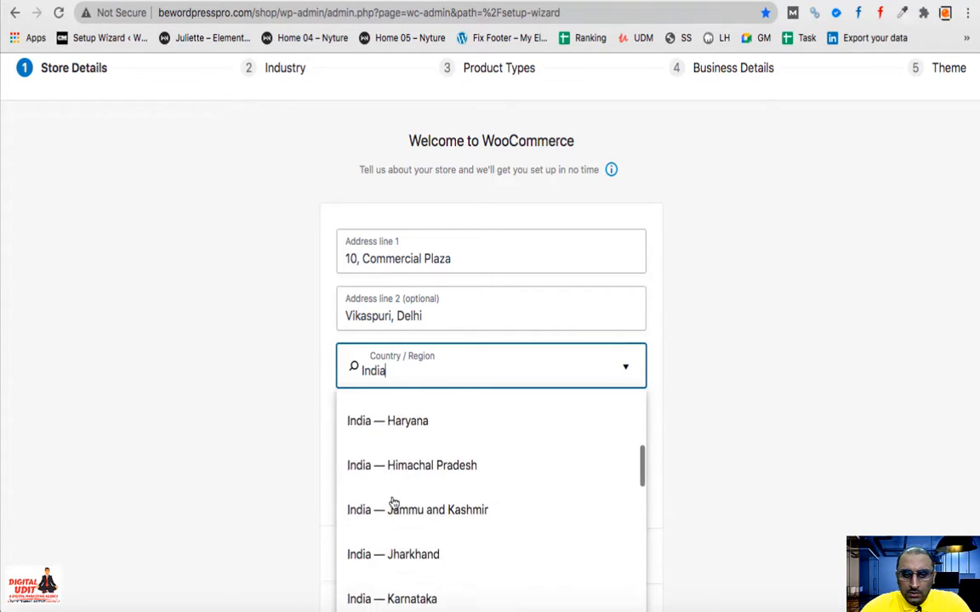
{"action": "scroll", "coordinate": [392, 503], "scroll_direction": "down", "scroll_amount": 1}
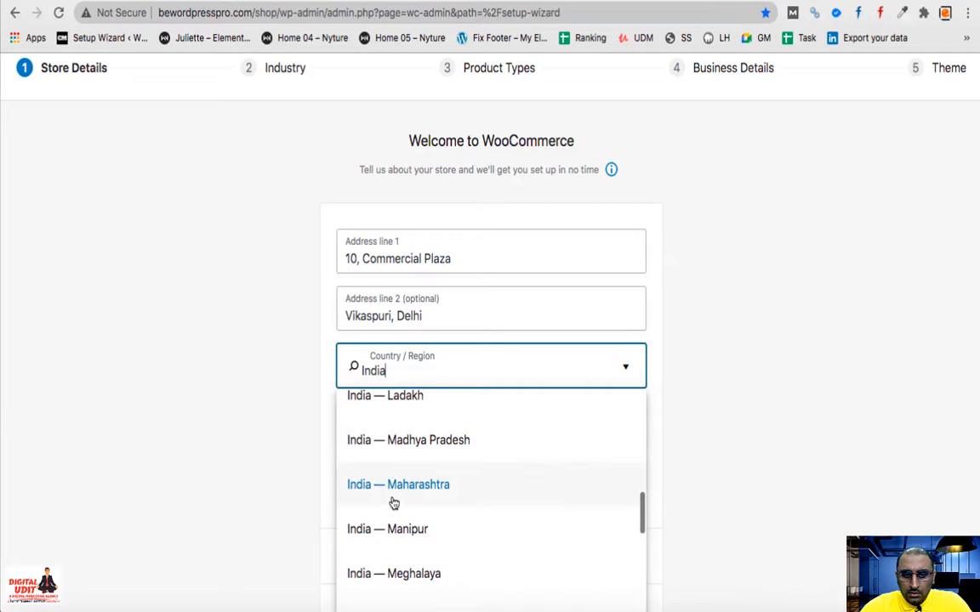
{"action": "scroll", "coordinate": [422, 455], "scroll_direction": "down", "scroll_amount": 5}
{"action": "key", "text": "BackSpace"}
{"action": "key", "text": "BackSpace"}
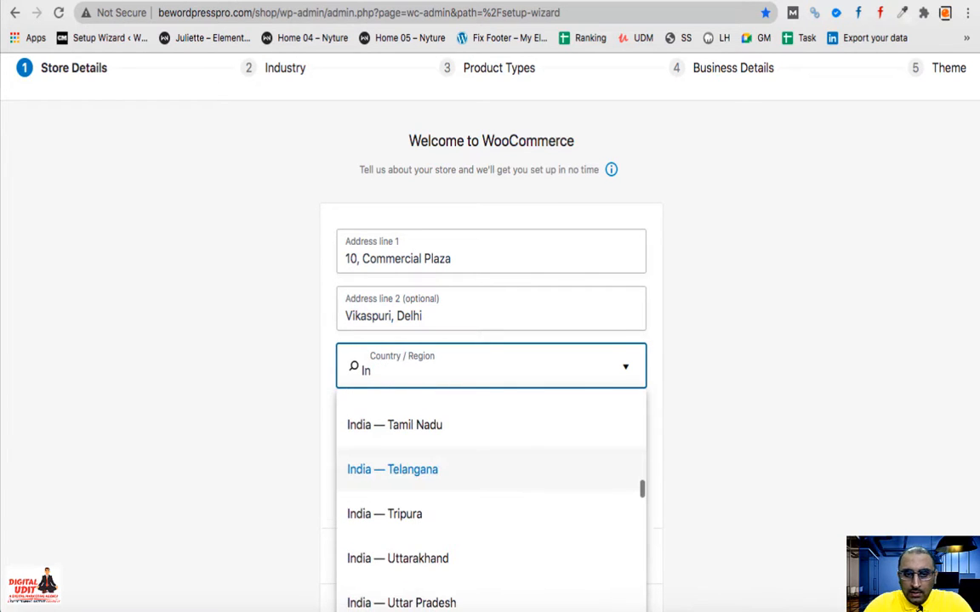
{"action": "key", "text": "BackSpace"}
{"action": "key", "text": "BackSpace"}
{"action": "type", "text": "Delhi"}
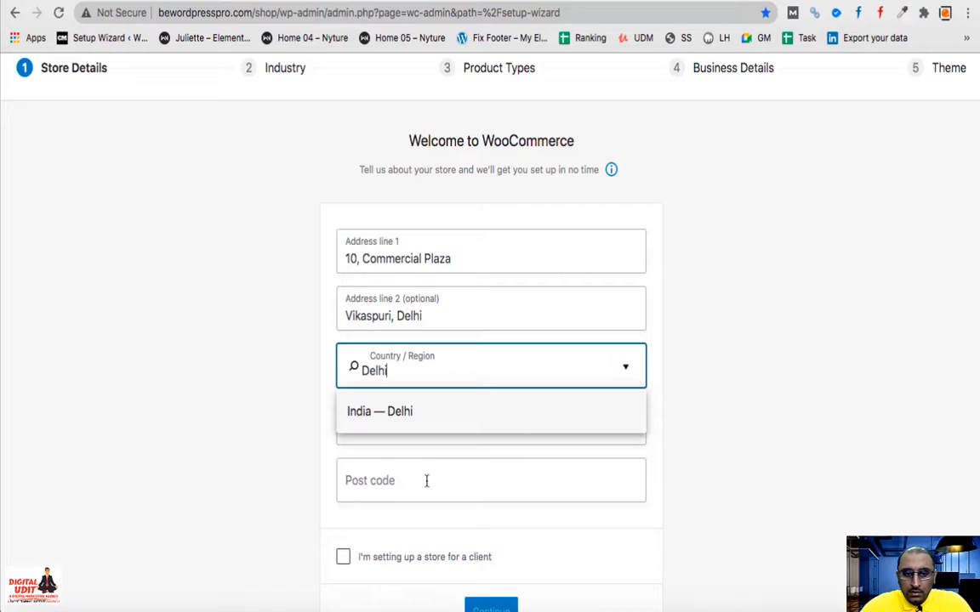
{"action": "left_click", "coordinate": [392, 412]}
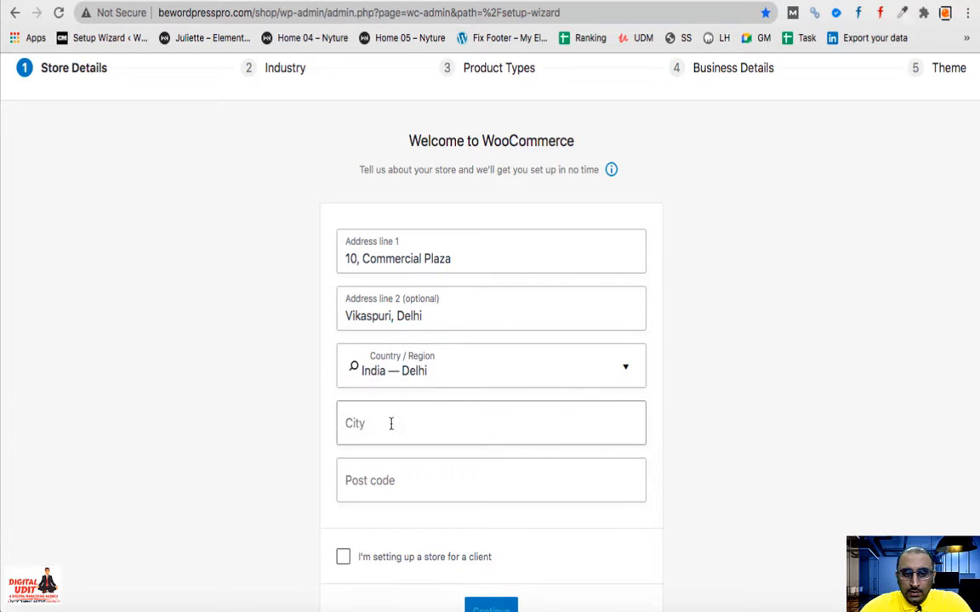
- Fill in the store's city and the post code 110018
{"action": "left_click", "coordinate": [390, 424]}
{"action": "type", "text": "New Delhi"}
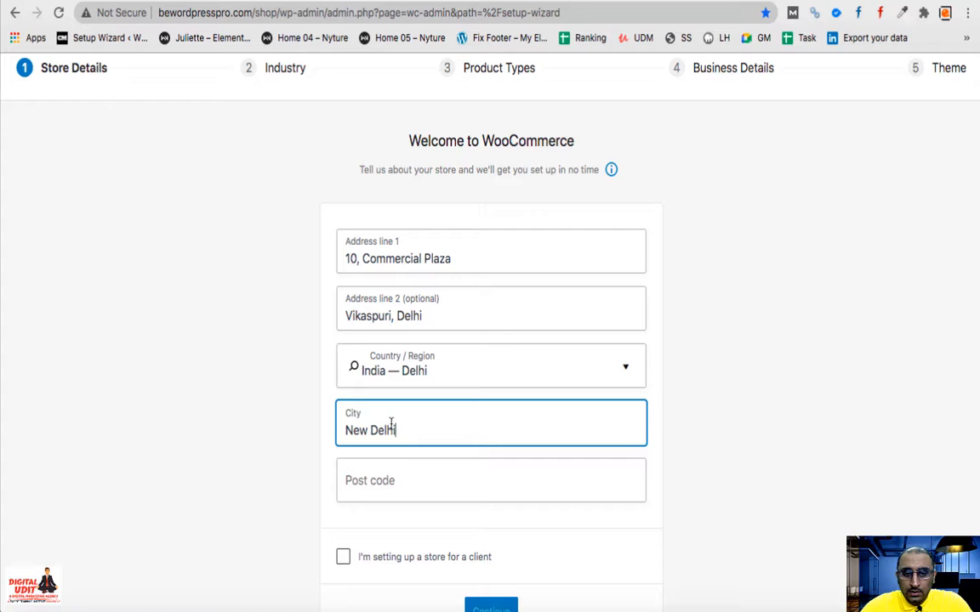
{"action": "left_click", "coordinate": [398, 474]}
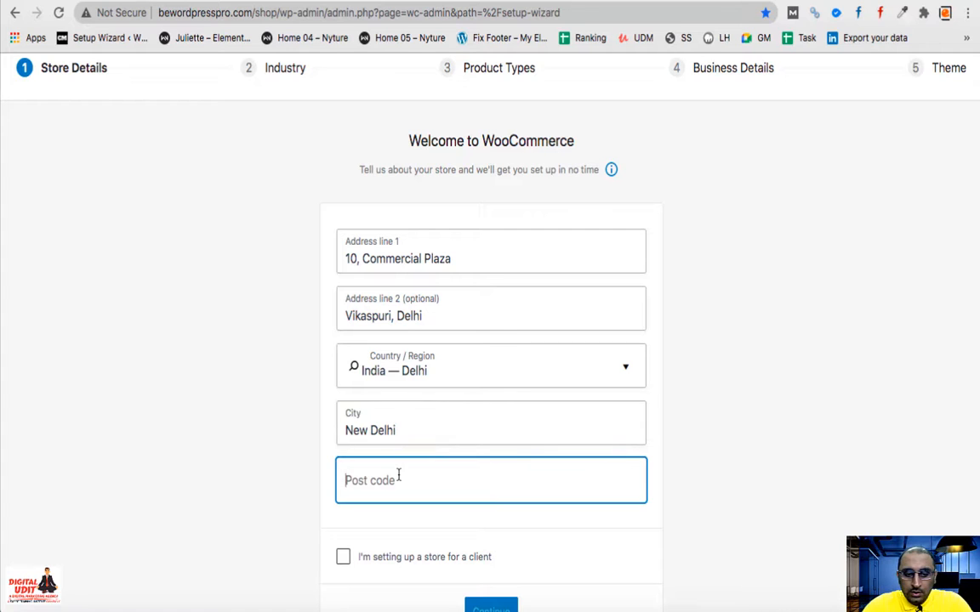
{"action": "type", "text": "110018"}
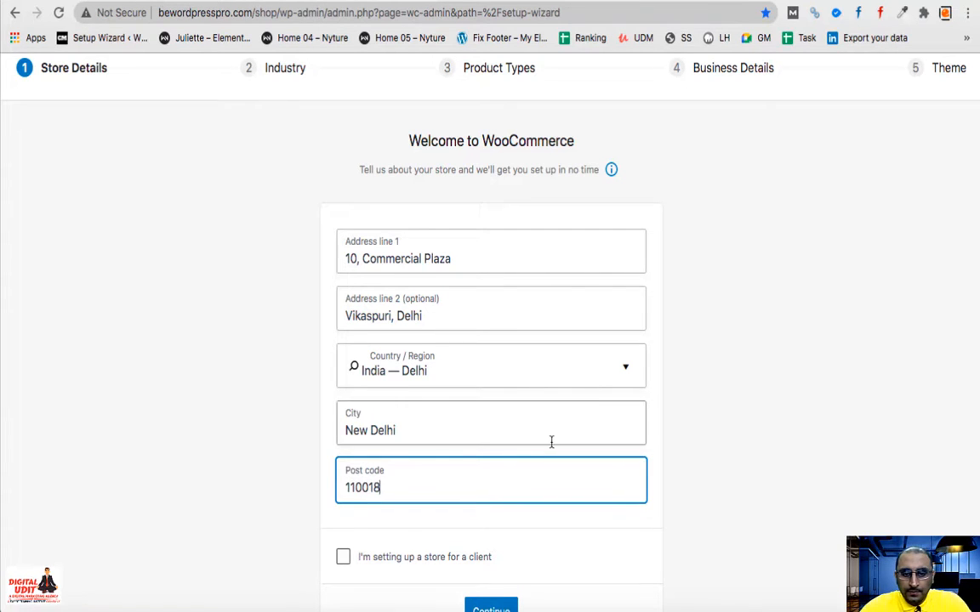
- Submit the store details and decline sharing usage tracking data
{"action": "scroll", "coordinate": [551, 441], "scroll_direction": "down", "scroll_amount": 3}
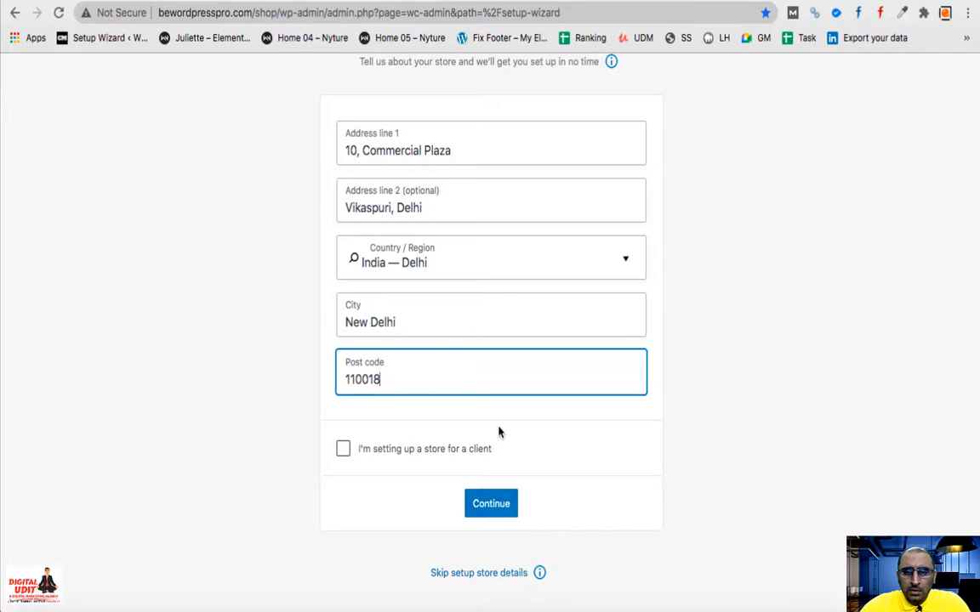
{"action": "scroll", "coordinate": [499, 432], "scroll_direction": "up", "scroll_amount": 3}
{"action": "scroll", "coordinate": [499, 431], "scroll_direction": "down", "scroll_amount": 2}
{"action": "left_click", "coordinate": [497, 555]}
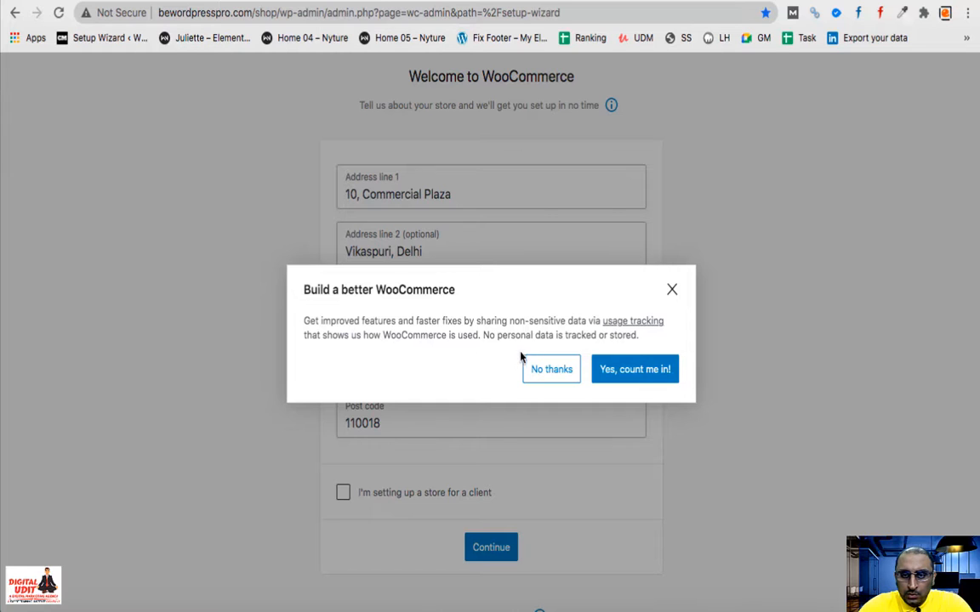
{"action": "left_click", "coordinate": [558, 374]}
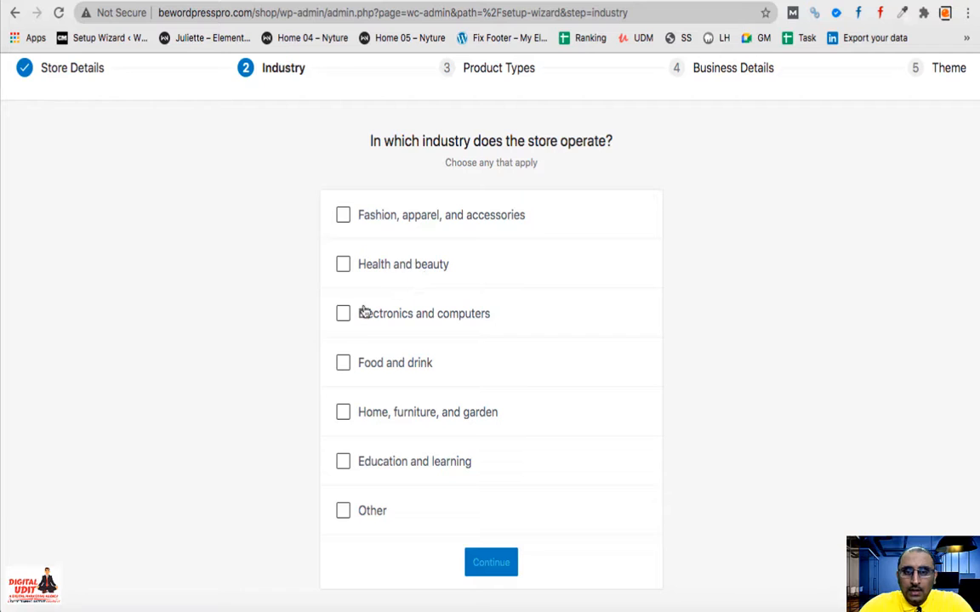
- Choose Other industry described as 'Mix of All', then confirm Physical products
{"action": "left_click", "coordinate": [342, 520]}
{"action": "scroll", "coordinate": [532, 519], "scroll_direction": "down", "scroll_amount": 1}
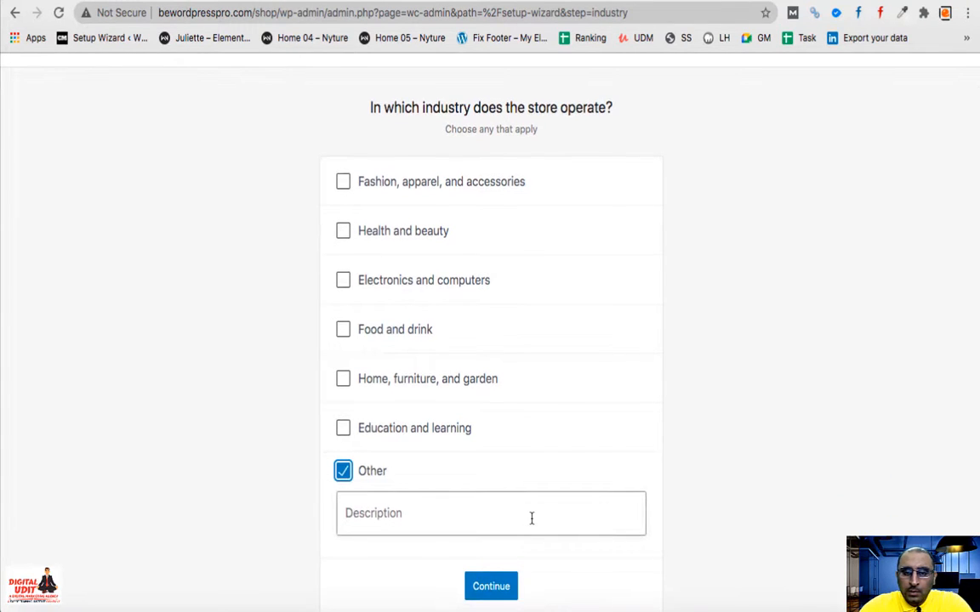
{"action": "left_click", "coordinate": [532, 518]}
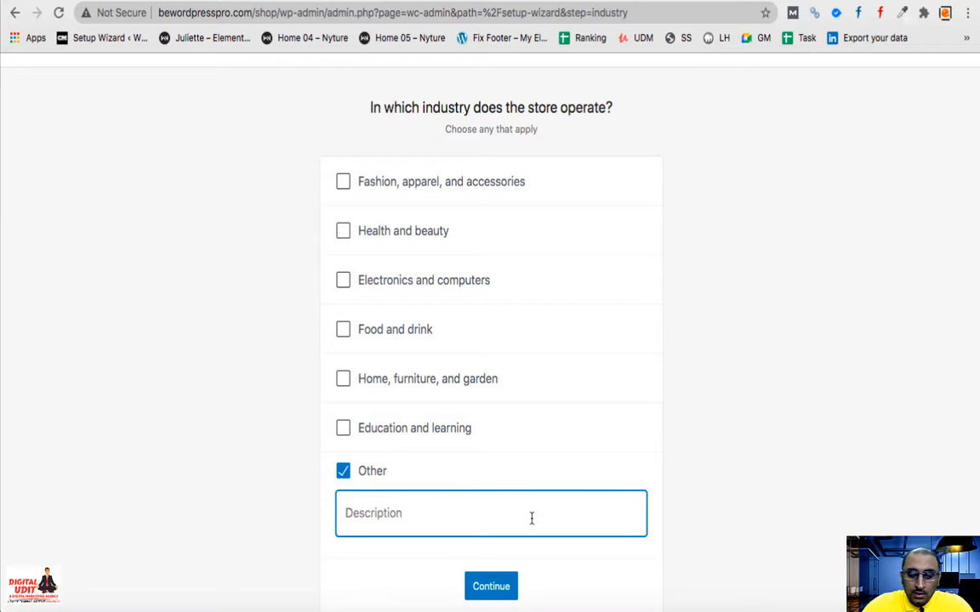
{"action": "type", "text": "Mix of All"}
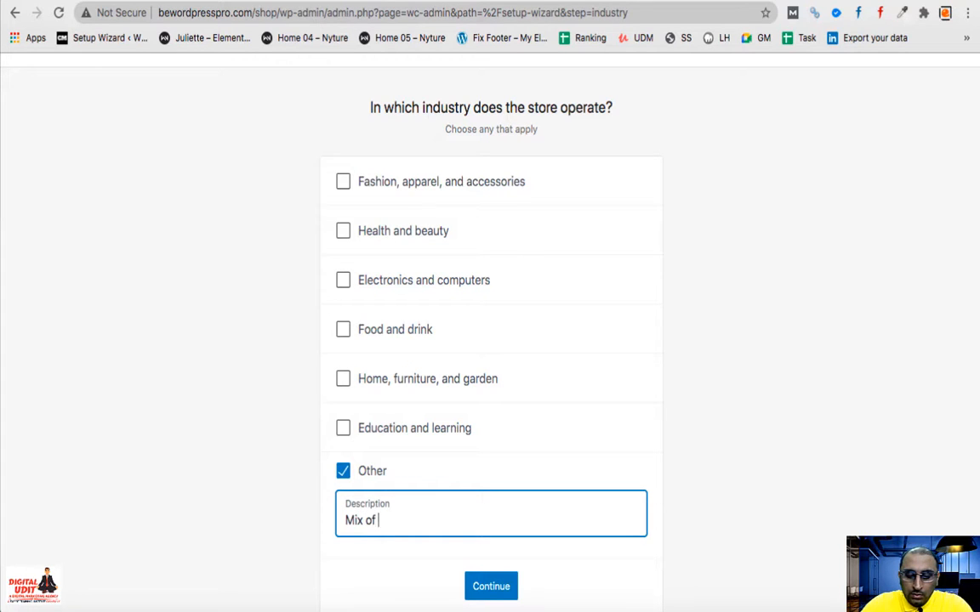
{"action": "left_click", "coordinate": [491, 587]}
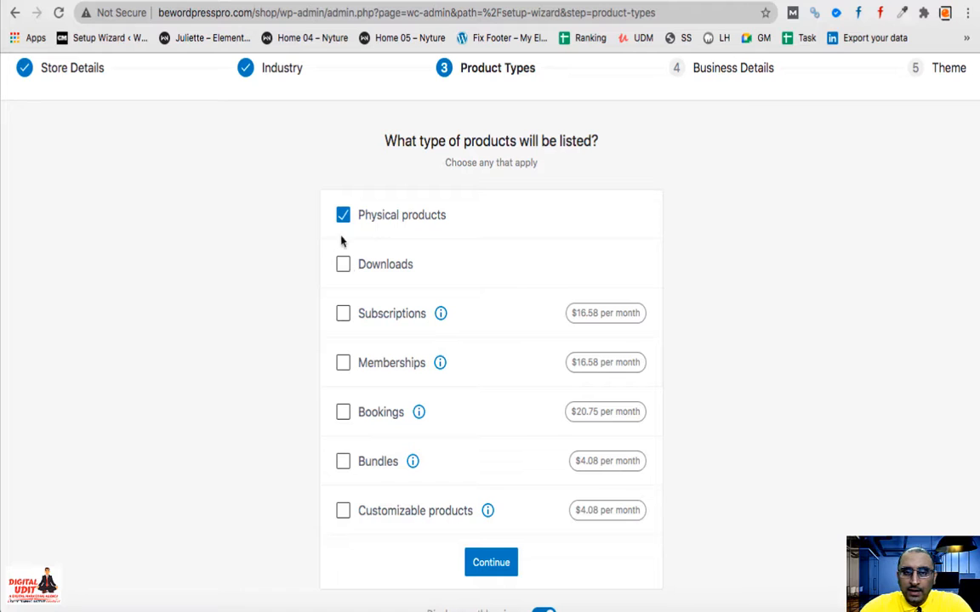
{"action": "left_click", "coordinate": [496, 568]}
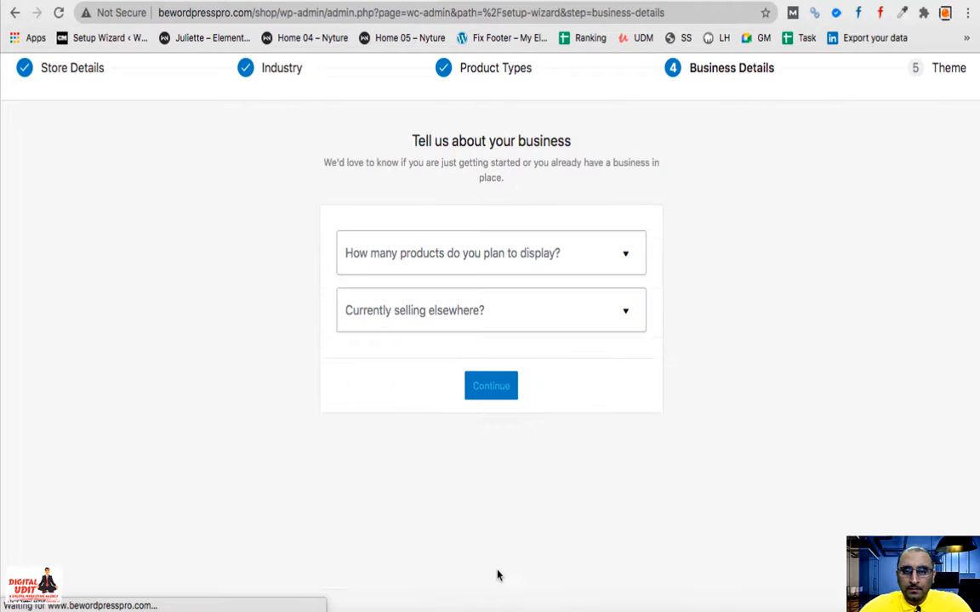
- Plan to list 11 - 100 products and try answers for selling elsewhere
{"action": "left_click", "coordinate": [415, 260]}
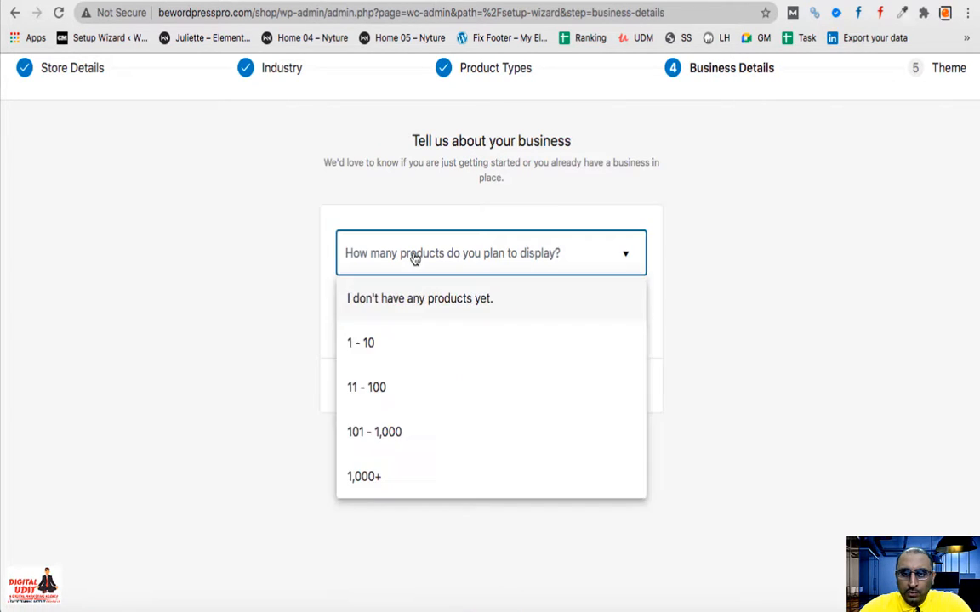
{"action": "left_click", "coordinate": [374, 389]}
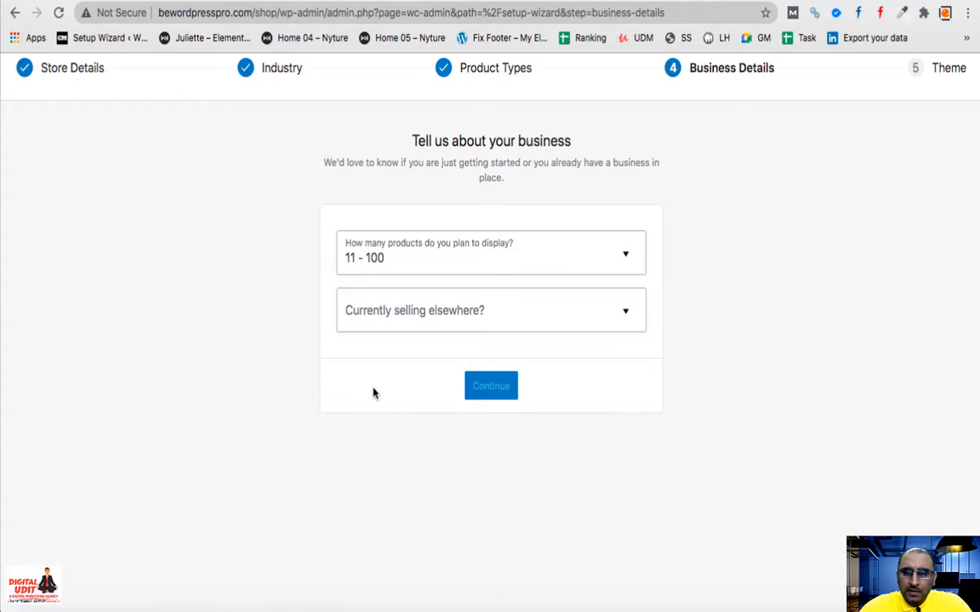
{"action": "left_click", "coordinate": [427, 321]}
{"action": "left_click", "coordinate": [409, 364]}
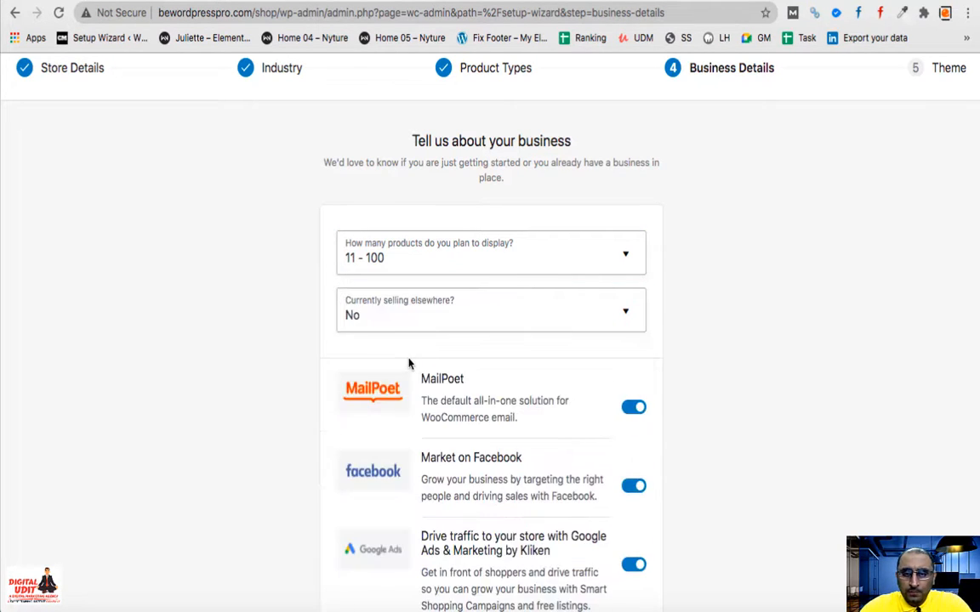
{"action": "left_click", "coordinate": [408, 315]}
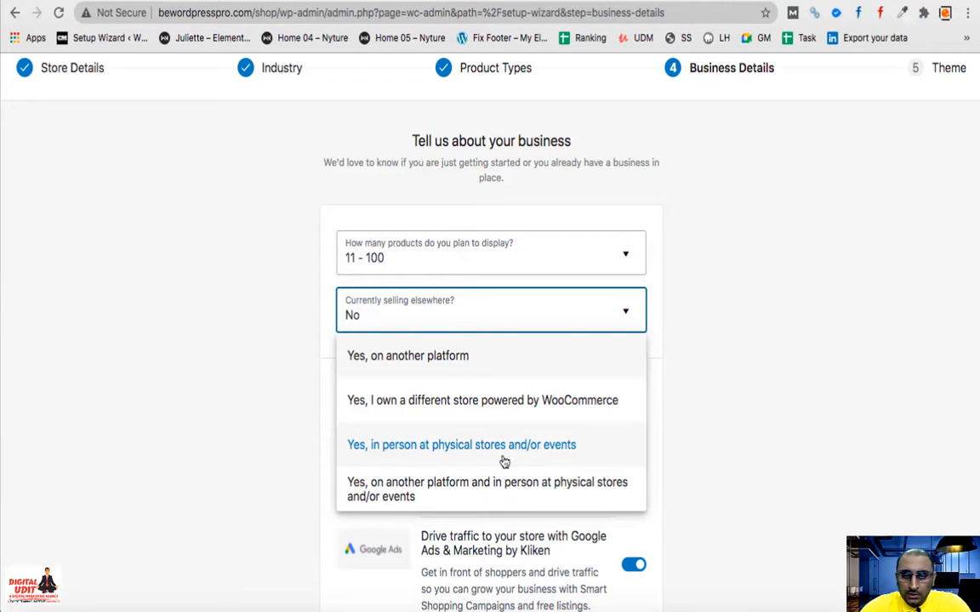
{"action": "left_click", "coordinate": [406, 451]}
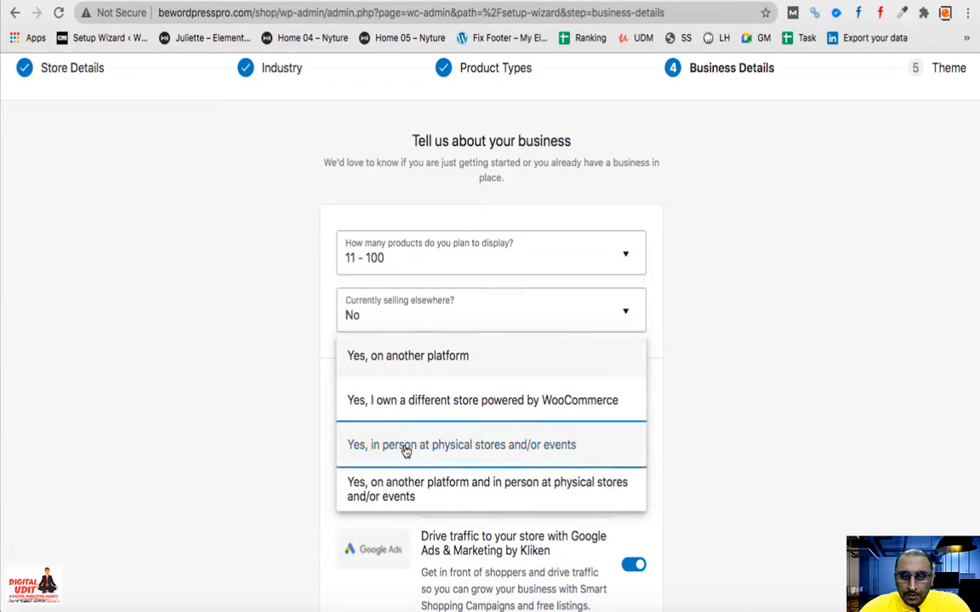
{"action": "left_click", "coordinate": [412, 493]}
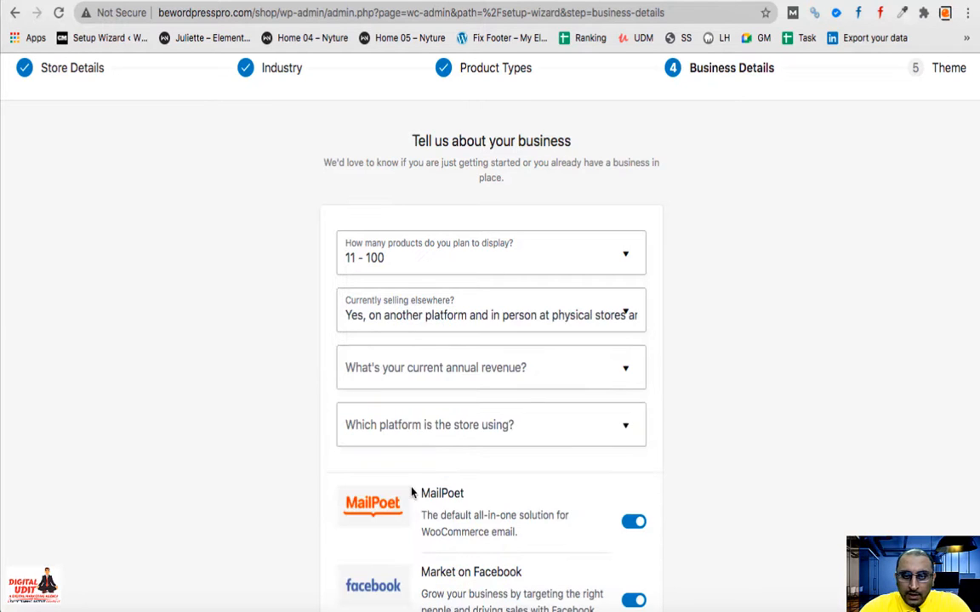
- Answer that they own another WooCommerce store, with revenue up to $180,000.00
{"action": "scroll", "coordinate": [759, 407], "scroll_direction": "down", "scroll_amount": 3}
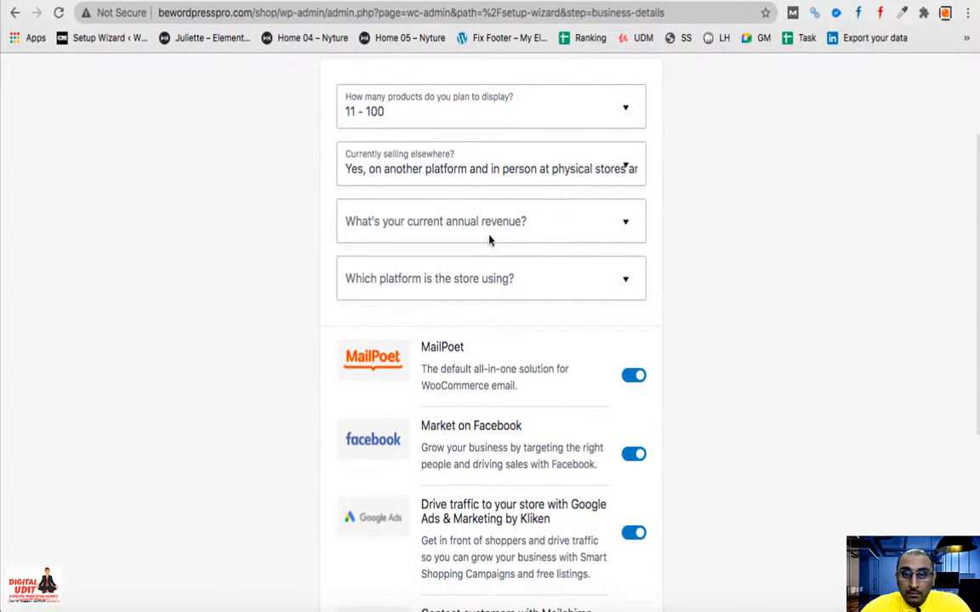
{"action": "scroll", "coordinate": [604, 322], "scroll_direction": "down", "scroll_amount": 5}
{"action": "scroll", "coordinate": [604, 326], "scroll_direction": "up", "scroll_amount": 3}
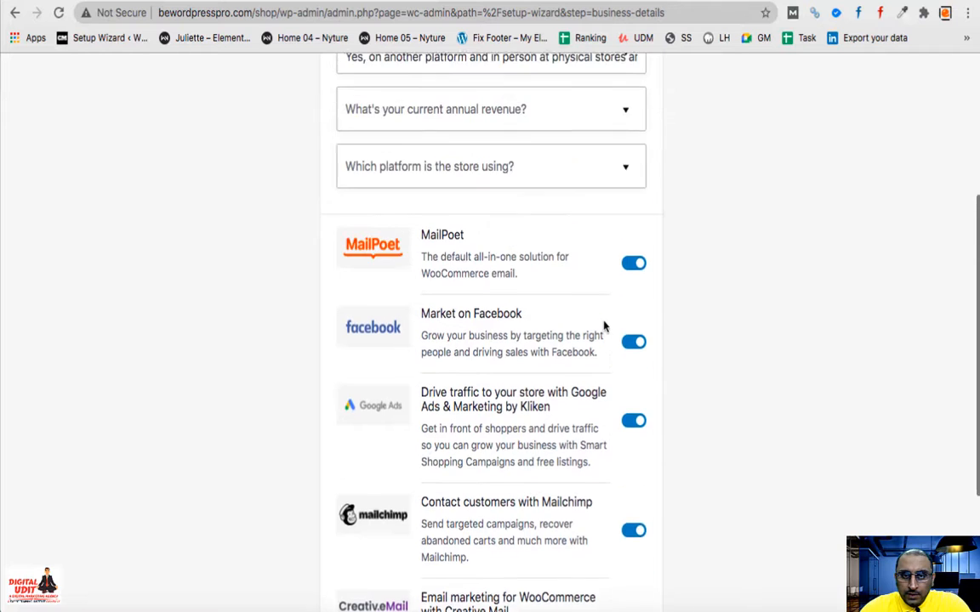
{"action": "scroll", "coordinate": [604, 326], "scroll_direction": "down", "scroll_amount": 5}
{"action": "scroll", "coordinate": [604, 326], "scroll_direction": "up", "scroll_amount": 4}
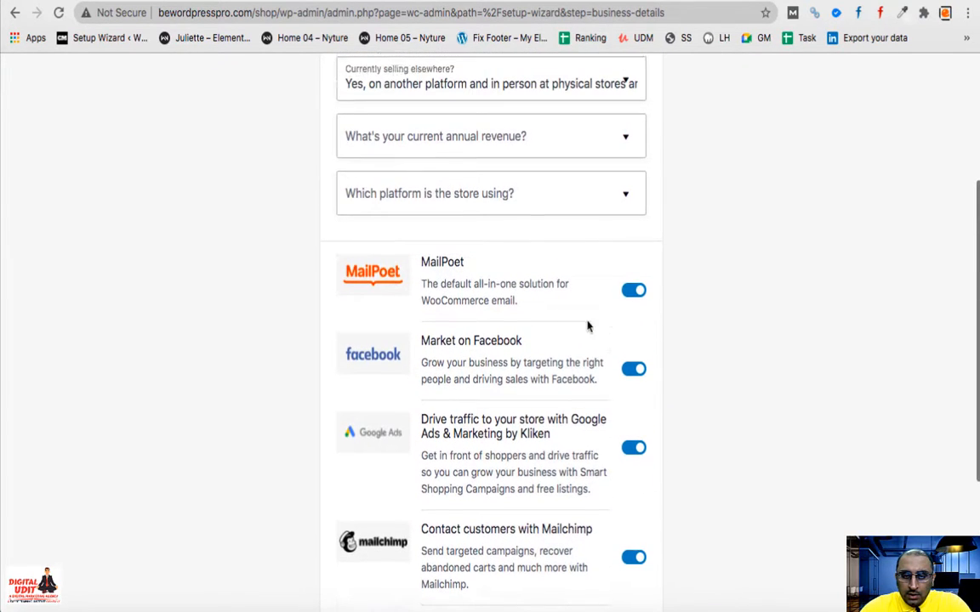
{"action": "scroll", "coordinate": [474, 375], "scroll_direction": "up", "scroll_amount": 3}
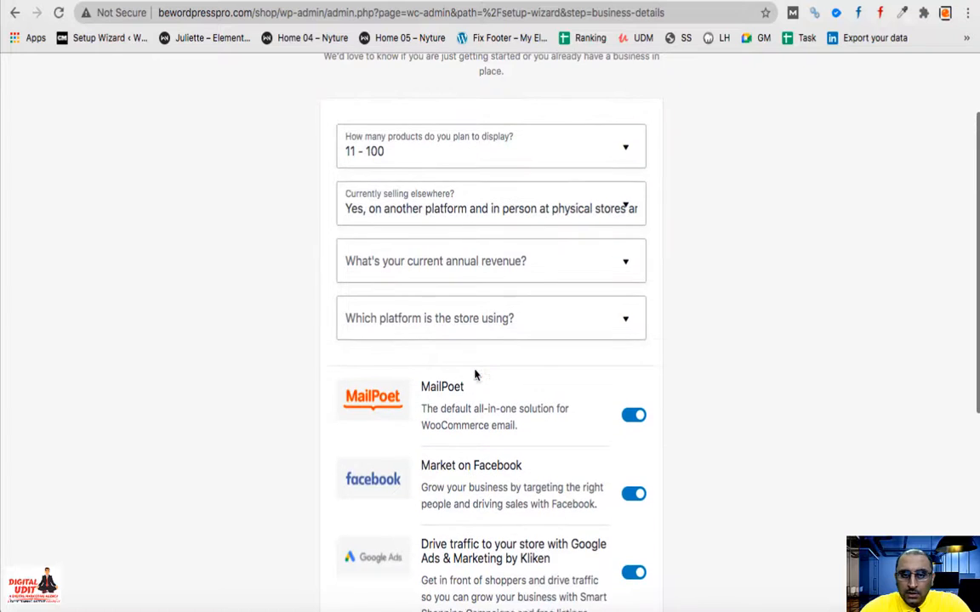
{"action": "left_click", "coordinate": [433, 211]}
{"action": "left_click", "coordinate": [417, 257]}
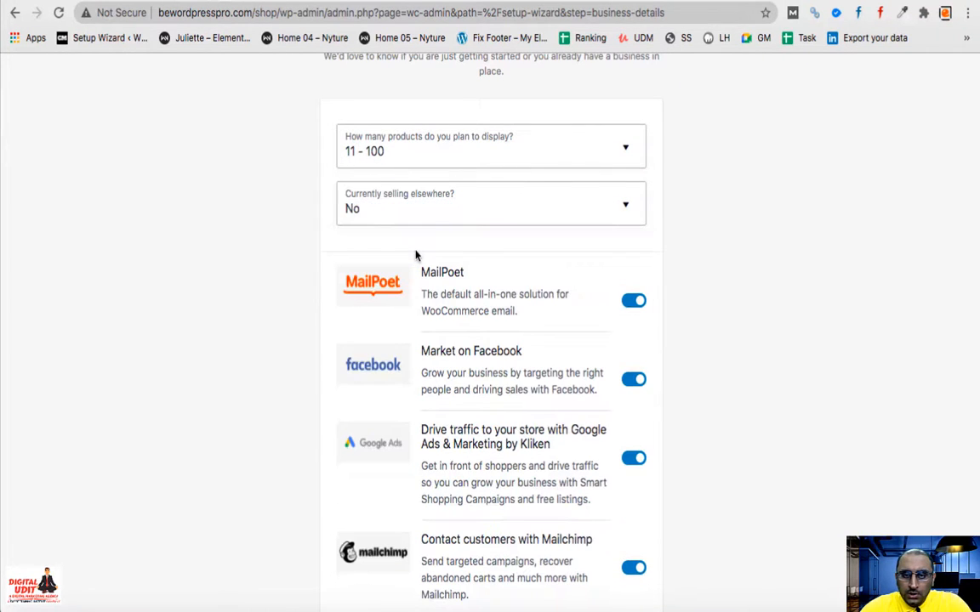
{"action": "scroll", "coordinate": [466, 344], "scroll_direction": "down", "scroll_amount": 3}
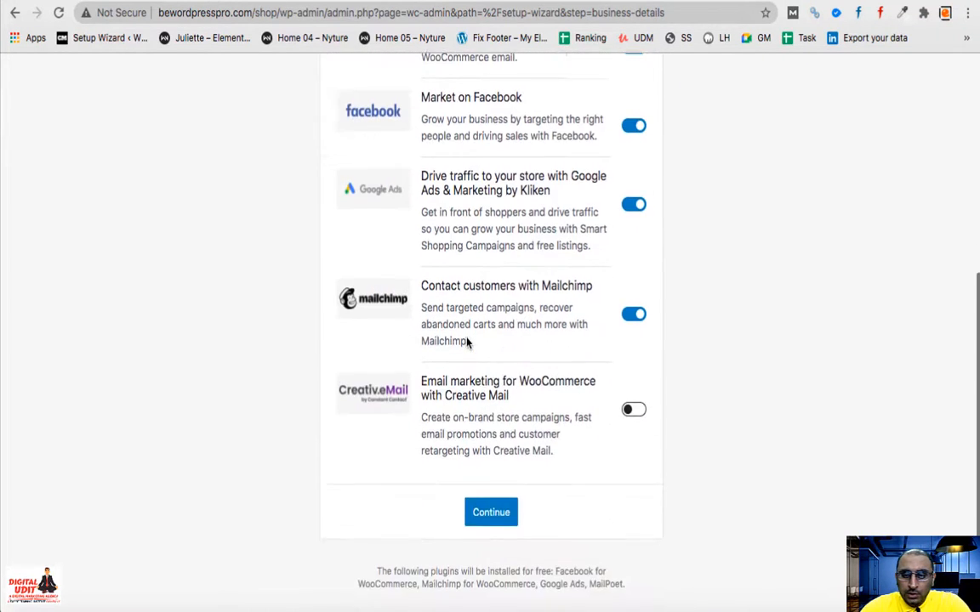
{"action": "scroll", "coordinate": [466, 343], "scroll_direction": "up", "scroll_amount": 3}
{"action": "left_click", "coordinate": [452, 164]}
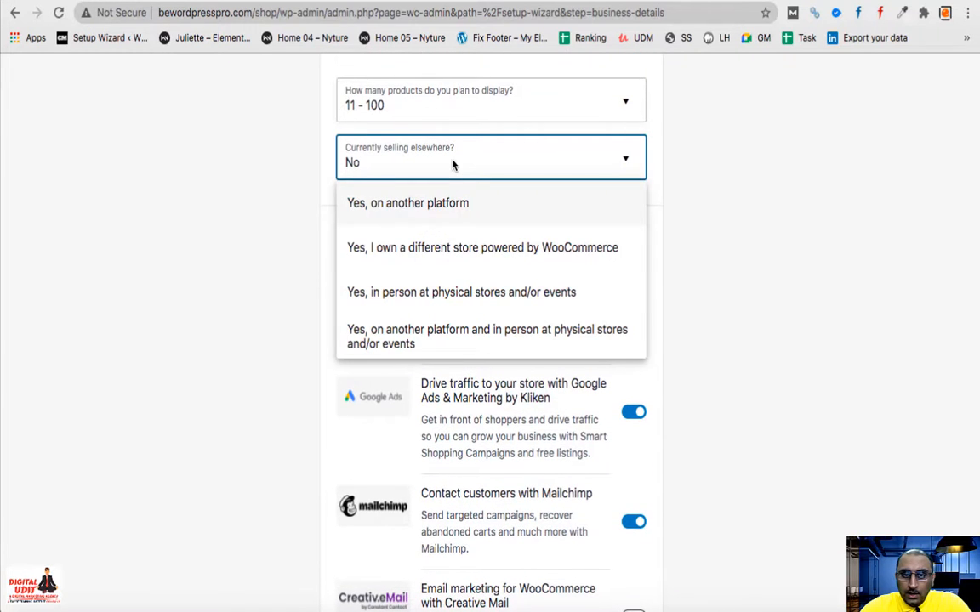
{"action": "left_click", "coordinate": [431, 253]}
{"action": "left_click", "coordinate": [428, 219]}
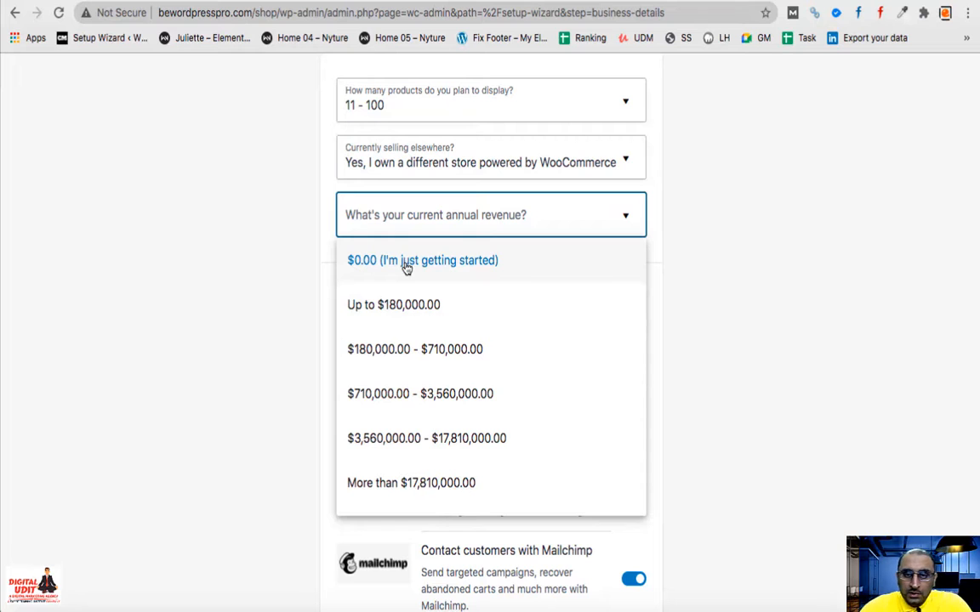
{"action": "left_click", "coordinate": [435, 309]}
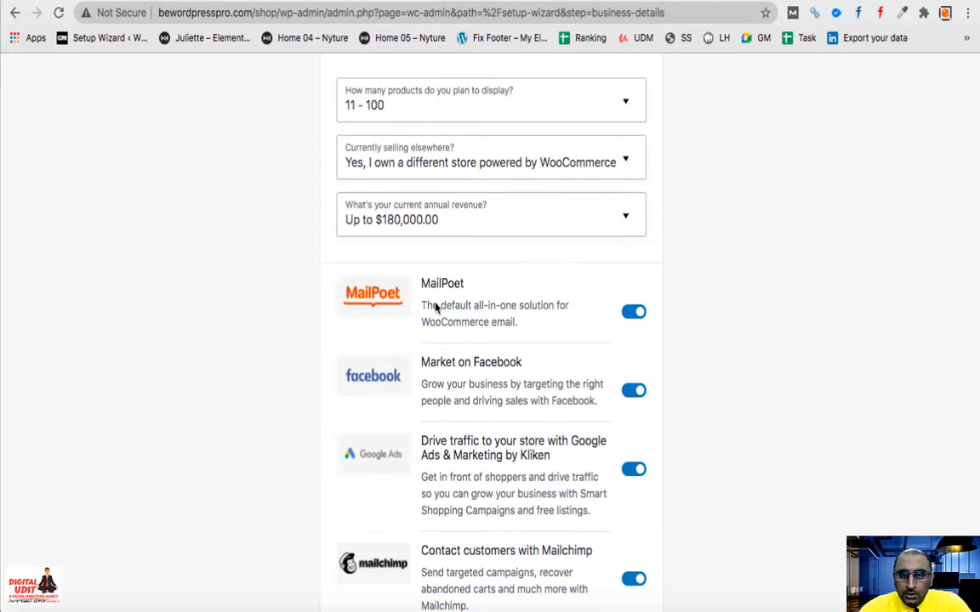
{"action": "scroll", "coordinate": [739, 338], "scroll_direction": "down", "scroll_amount": 5}
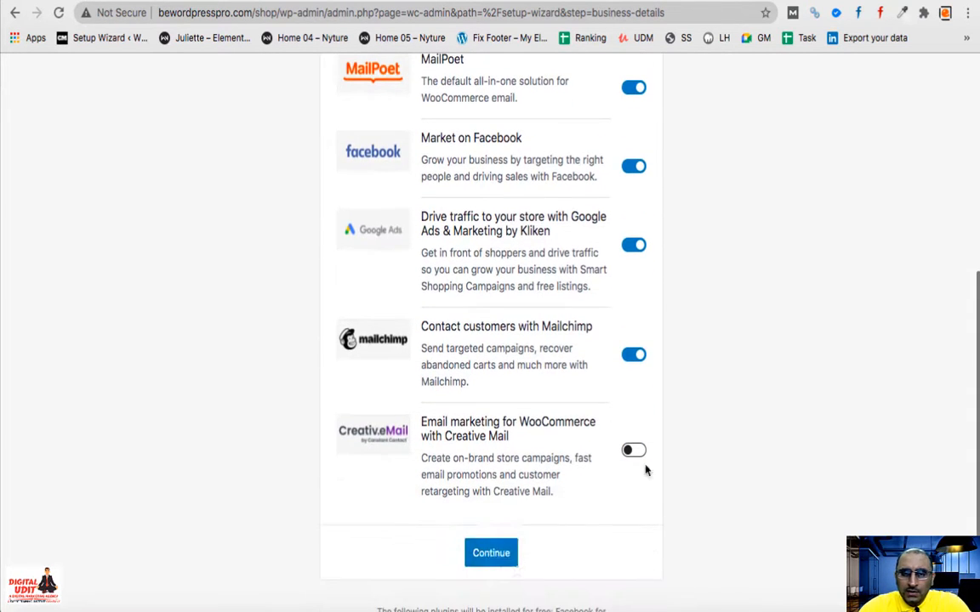
{"action": "scroll", "coordinate": [808, 538], "scroll_direction": "up", "scroll_amount": 8}
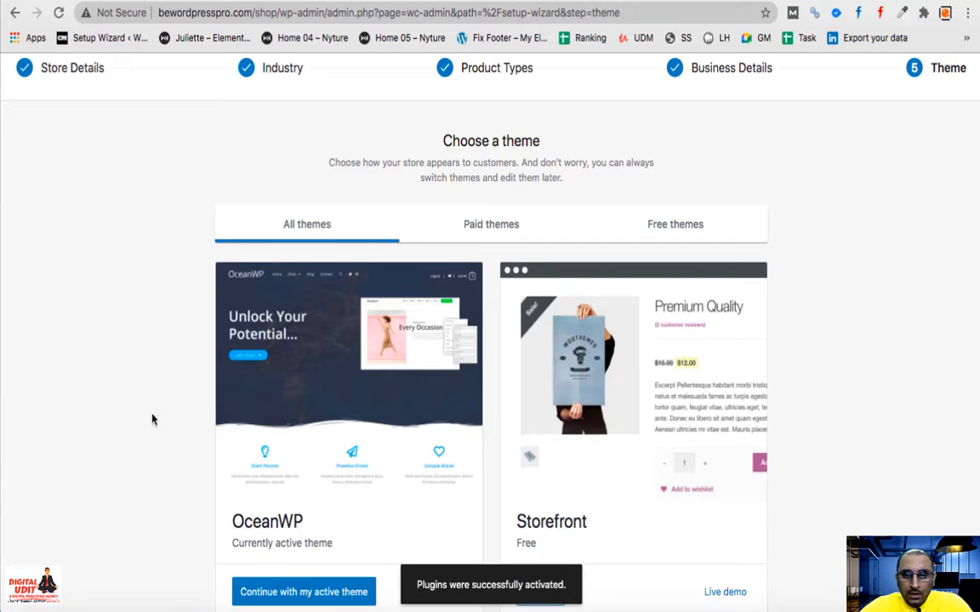
- Browse the theme list filtered to free themes
{"action": "scroll", "coordinate": [87, 387], "scroll_direction": "down", "scroll_amount": 1}
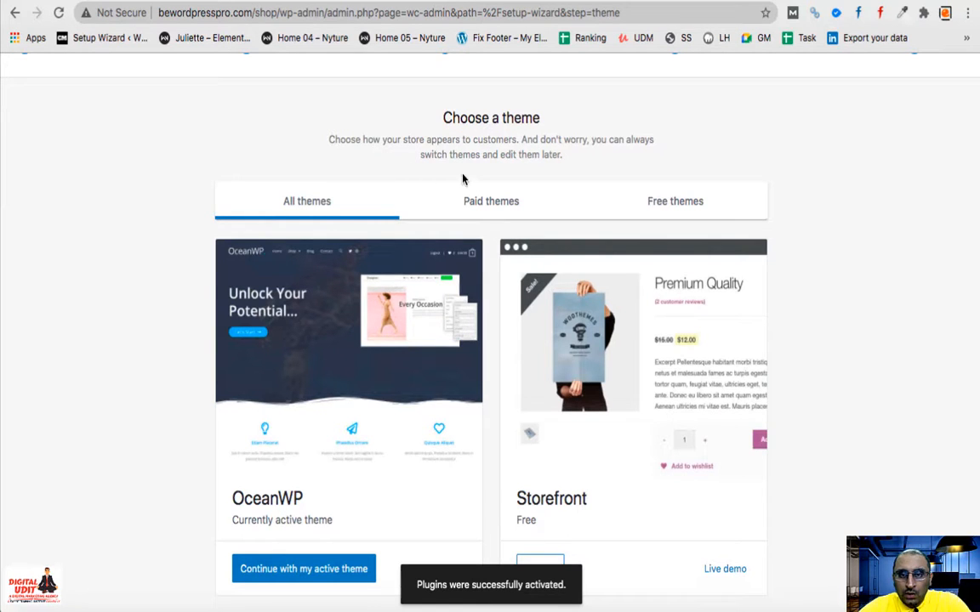
{"action": "scroll", "coordinate": [763, 308], "scroll_direction": "down", "scroll_amount": 3}
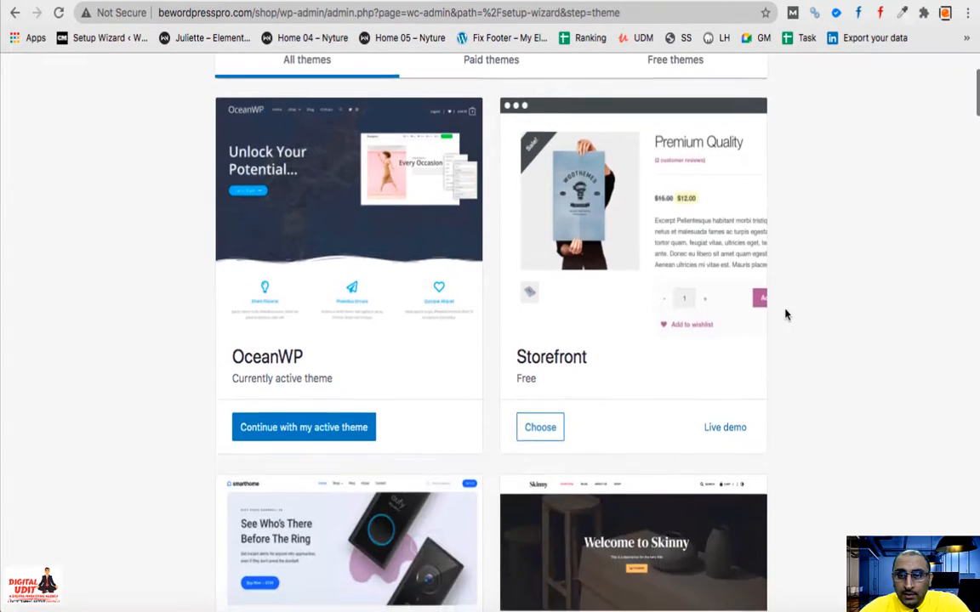
{"action": "scroll", "coordinate": [764, 308], "scroll_direction": "up", "scroll_amount": 1}
{"action": "scroll", "coordinate": [706, 319], "scroll_direction": "up", "scroll_amount": 1}
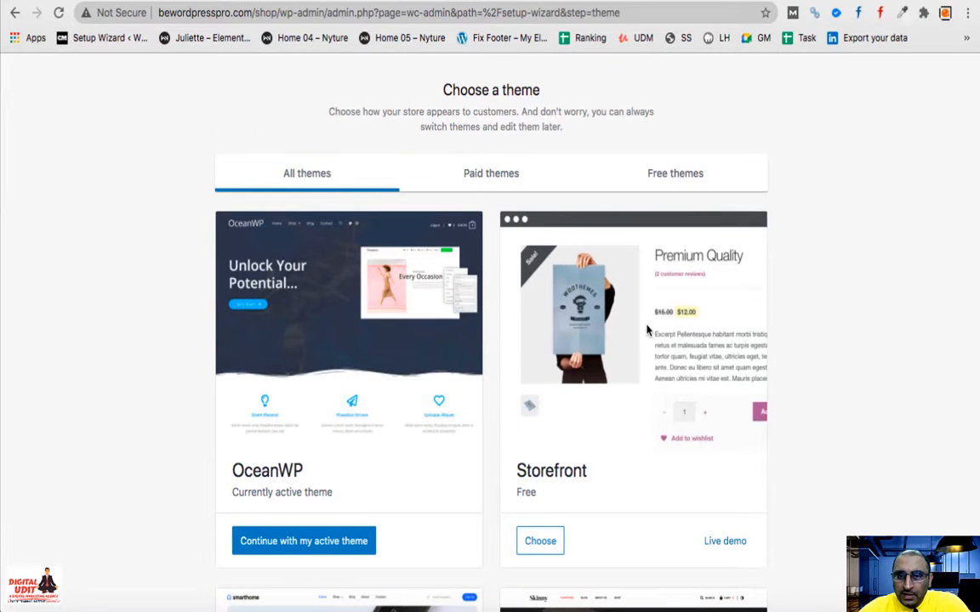
{"action": "left_click", "coordinate": [680, 175]}
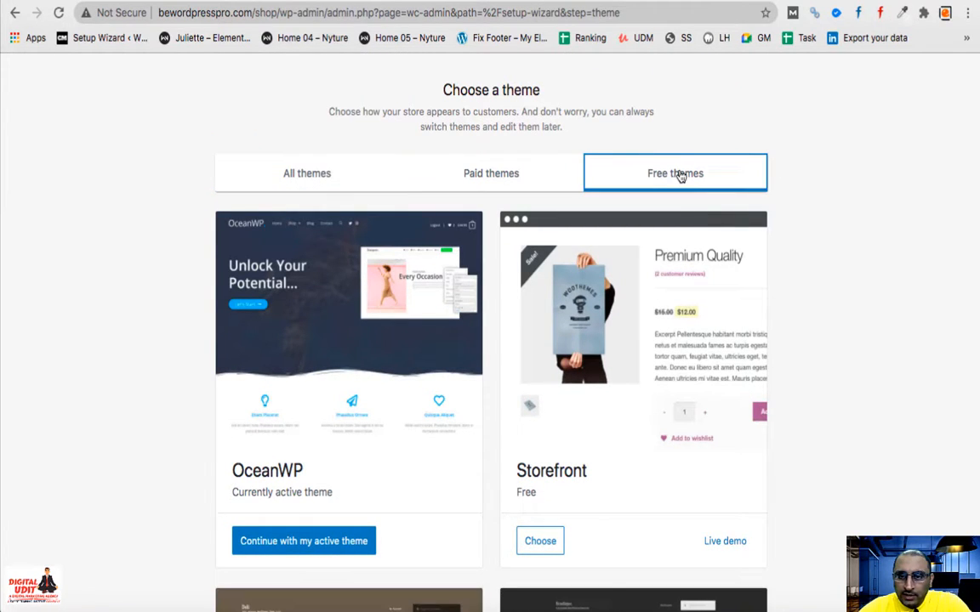
{"action": "scroll", "coordinate": [853, 350], "scroll_direction": "down", "scroll_amount": 3}
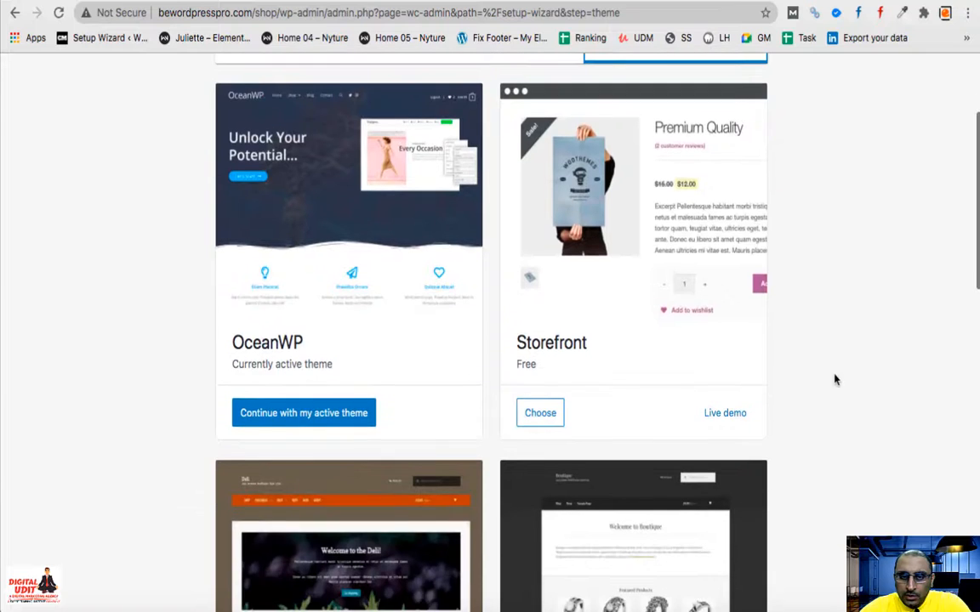
{"action": "scroll", "coordinate": [478, 368], "scroll_direction": "down", "scroll_amount": 1}
{"action": "scroll", "coordinate": [478, 368], "scroll_direction": "down", "scroll_amount": 5}
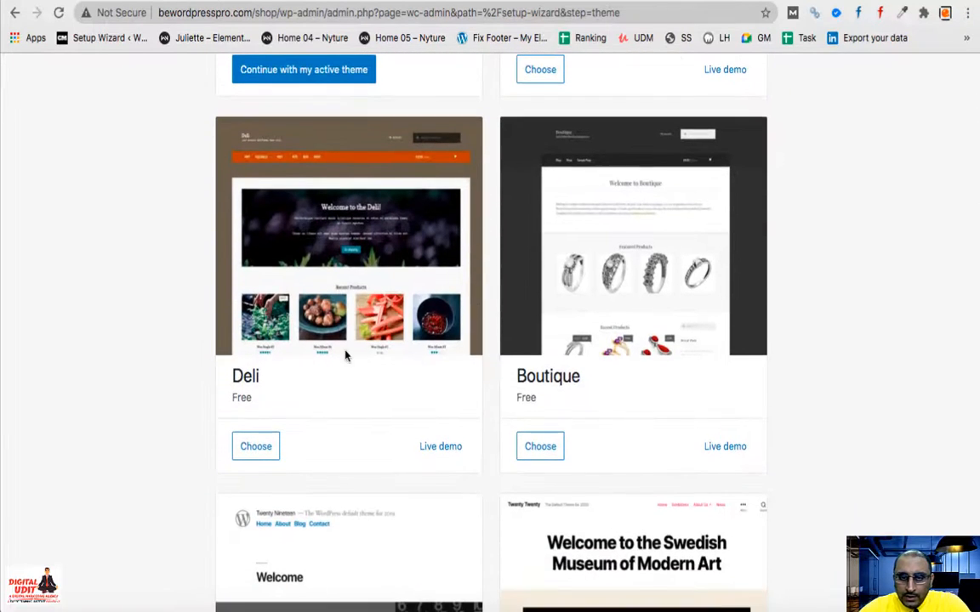
{"action": "scroll", "coordinate": [624, 380], "scroll_direction": "down", "scroll_amount": 5}
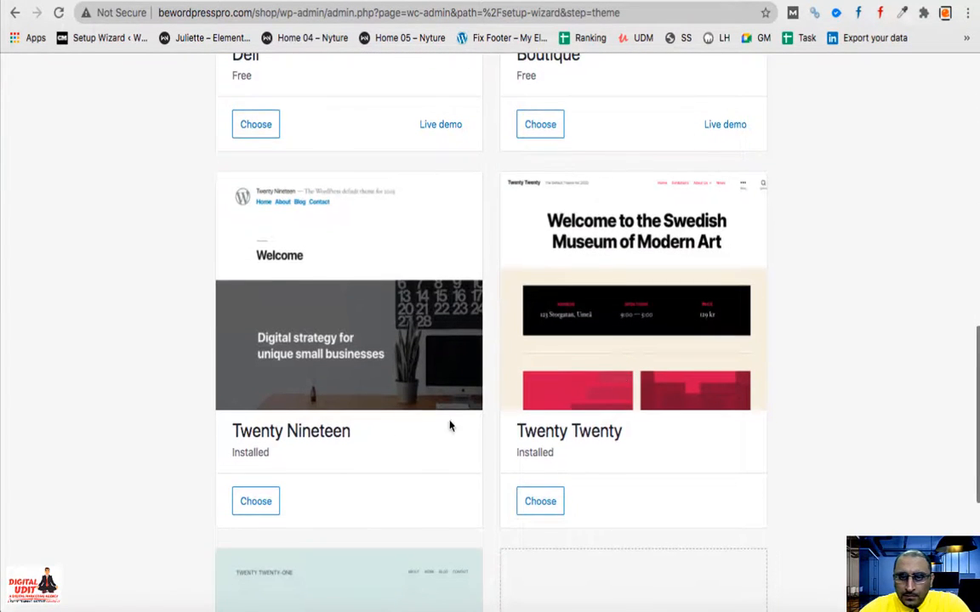
{"action": "scroll", "coordinate": [543, 404], "scroll_direction": "down", "scroll_amount": 4}
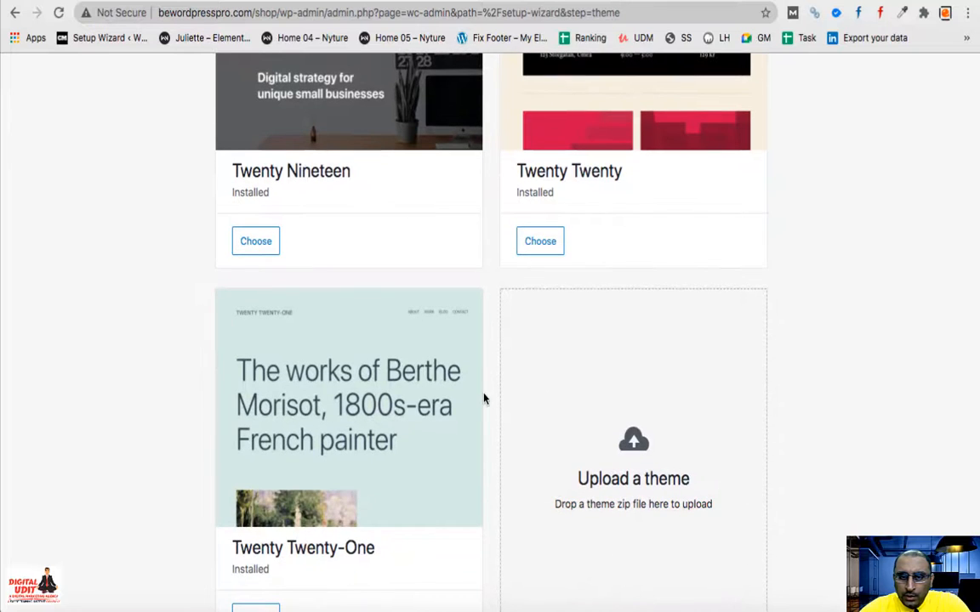
{"action": "scroll", "coordinate": [483, 399], "scroll_direction": "down", "scroll_amount": 1}
{"action": "scroll", "coordinate": [483, 399], "scroll_direction": "up", "scroll_amount": 12}
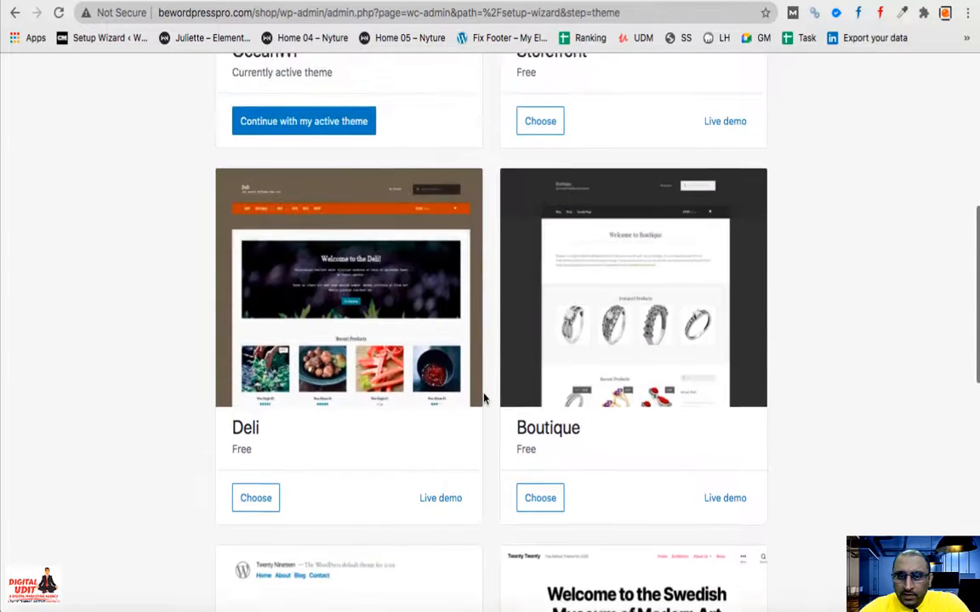
{"action": "scroll", "coordinate": [483, 399], "scroll_direction": "up", "scroll_amount": 3}
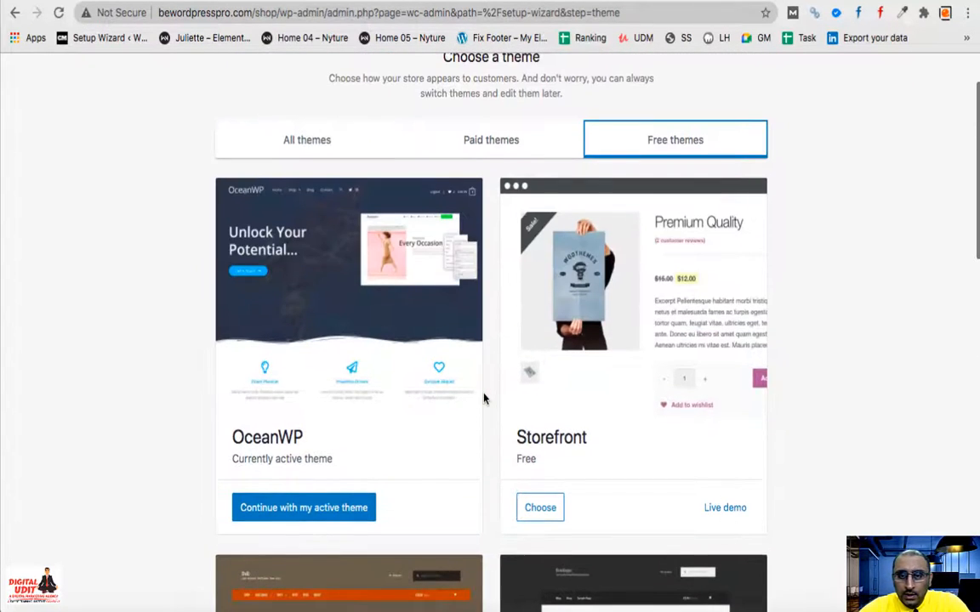
- Browse the paid themes, then return to the free themes list
{"action": "left_click", "coordinate": [489, 140]}
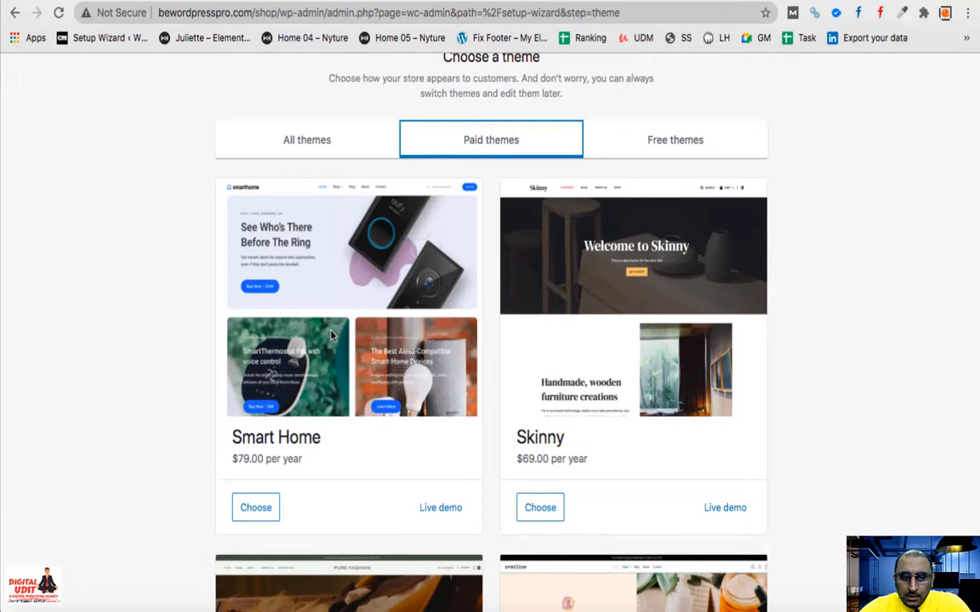
{"action": "scroll", "coordinate": [585, 355], "scroll_direction": "down", "scroll_amount": 2}
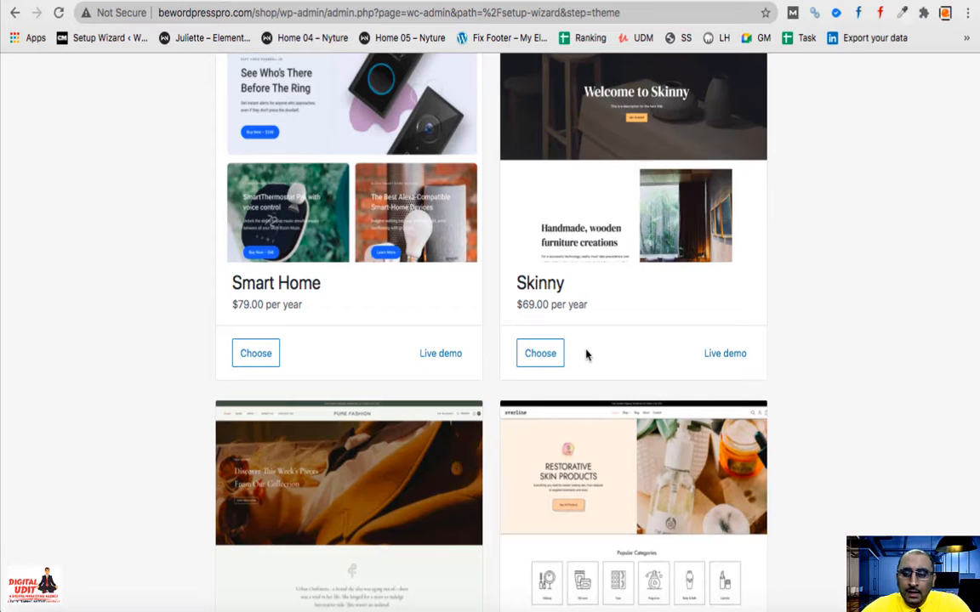
{"action": "scroll", "coordinate": [585, 356], "scroll_direction": "down", "scroll_amount": 3}
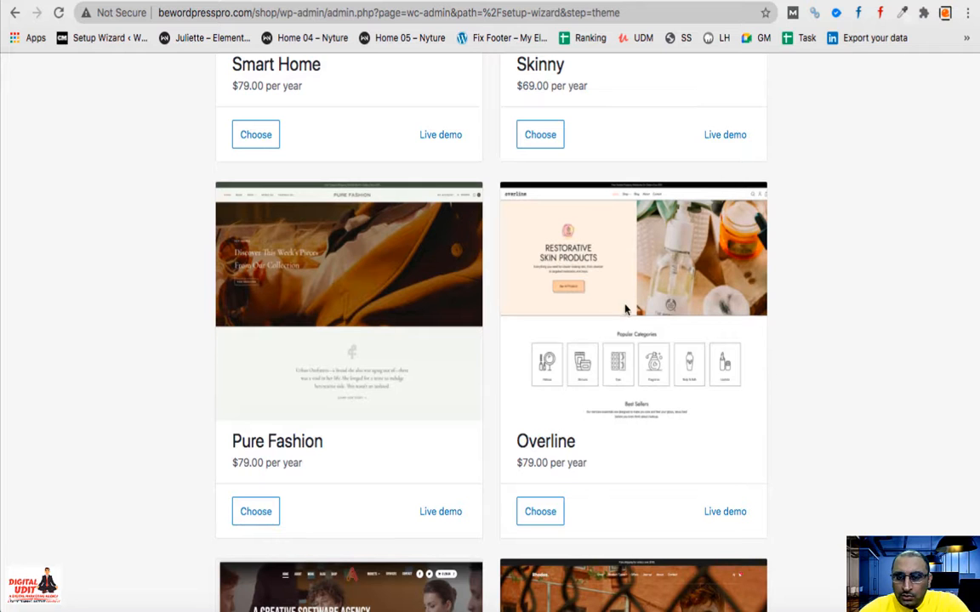
{"action": "scroll", "coordinate": [617, 313], "scroll_direction": "down", "scroll_amount": 1}
{"action": "scroll", "coordinate": [616, 313], "scroll_direction": "down", "scroll_amount": 6}
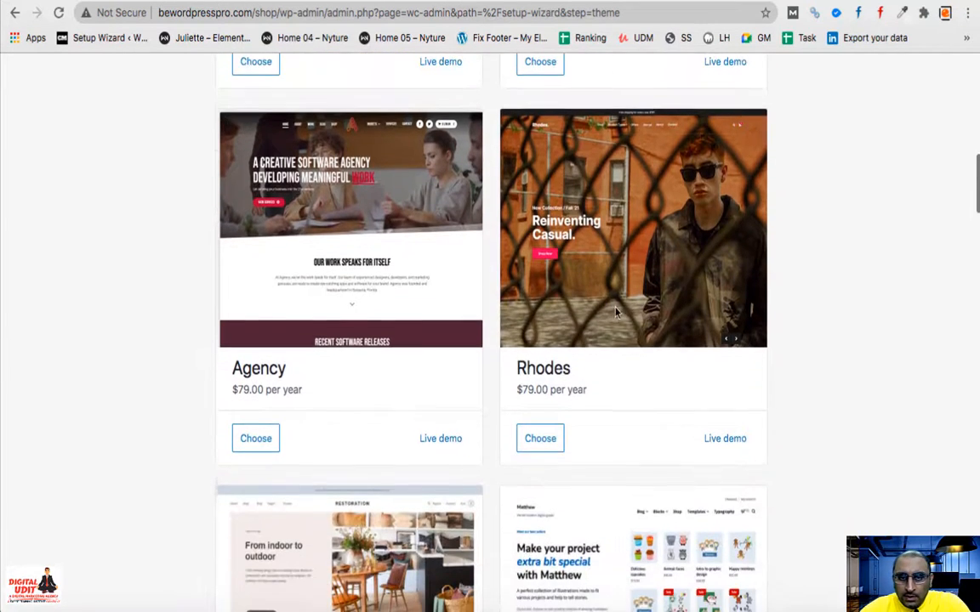
{"action": "scroll", "coordinate": [617, 313], "scroll_direction": "down", "scroll_amount": 3}
{"action": "scroll", "coordinate": [616, 313], "scroll_direction": "down", "scroll_amount": 2}
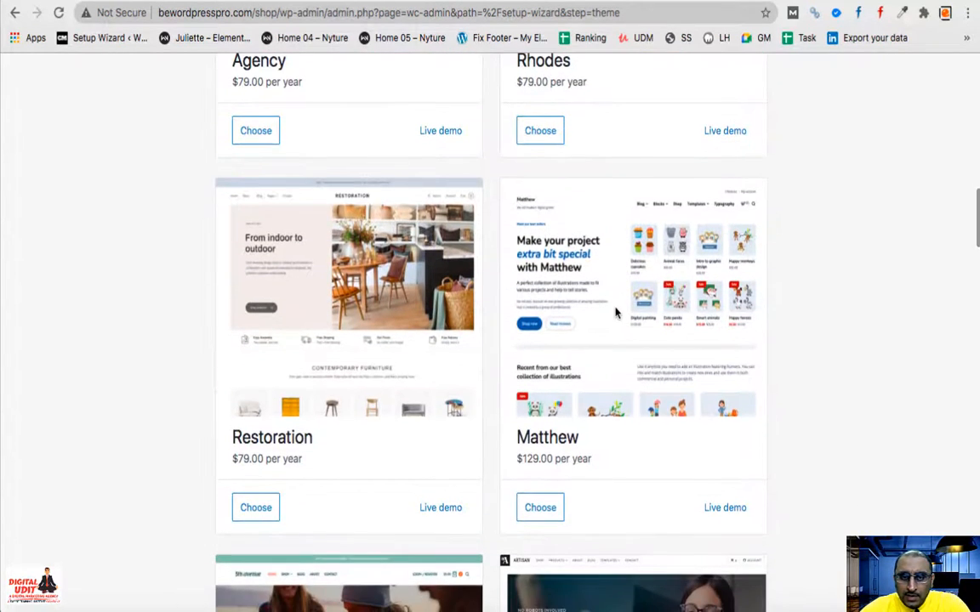
{"action": "scroll", "coordinate": [578, 360], "scroll_direction": "down", "scroll_amount": 18}
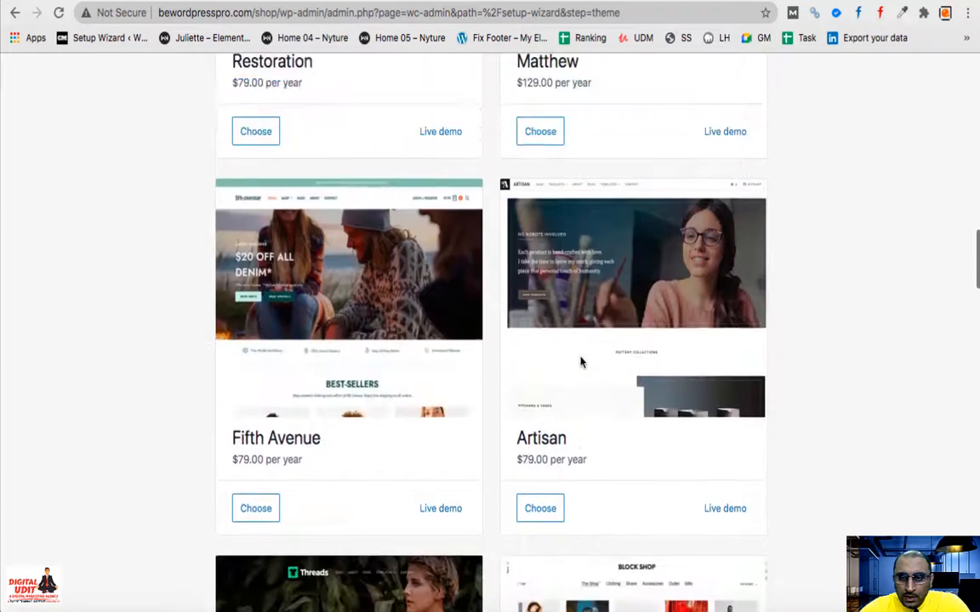
{"action": "scroll", "coordinate": [539, 243], "scroll_direction": "up", "scroll_amount": 1}
{"action": "scroll", "coordinate": [539, 243], "scroll_direction": "up", "scroll_amount": 6}
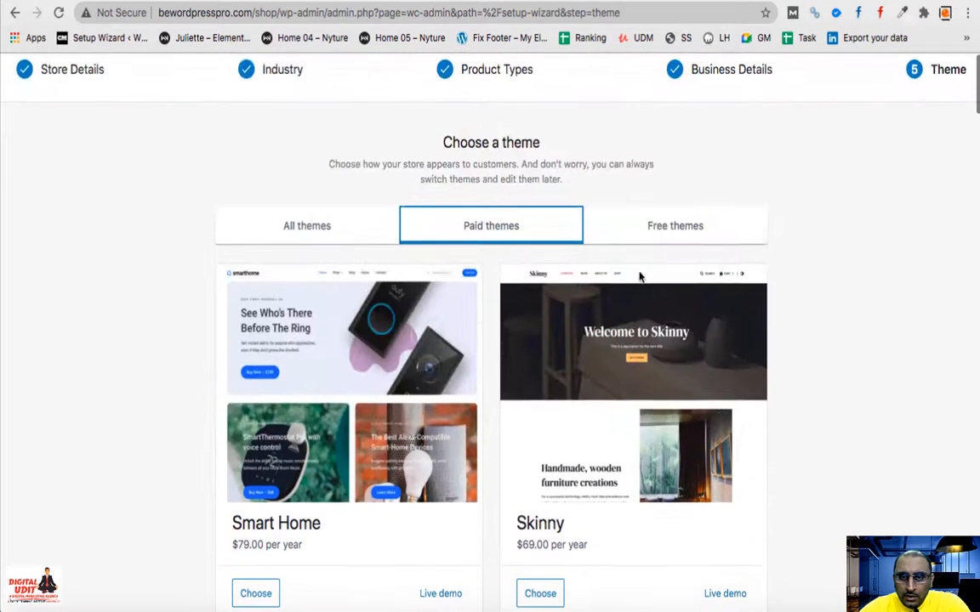
{"action": "left_click", "coordinate": [686, 226]}
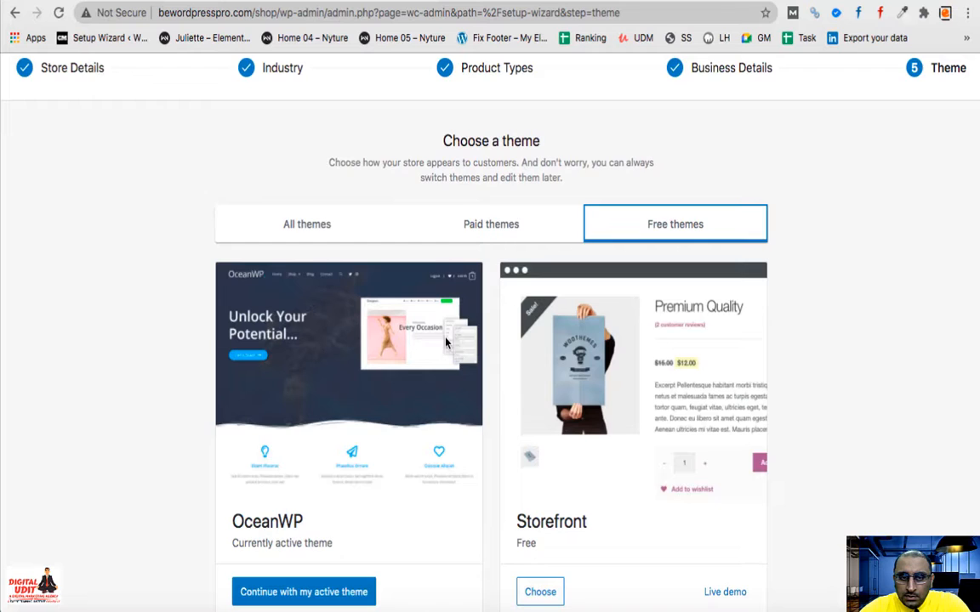
{"action": "scroll", "coordinate": [255, 467], "scroll_direction": "down", "scroll_amount": 2}
- Continue with the active OceanWP theme and accept Jetpack plus WooCommerce Shipping & Tax
{"action": "left_click", "coordinate": [276, 451]}
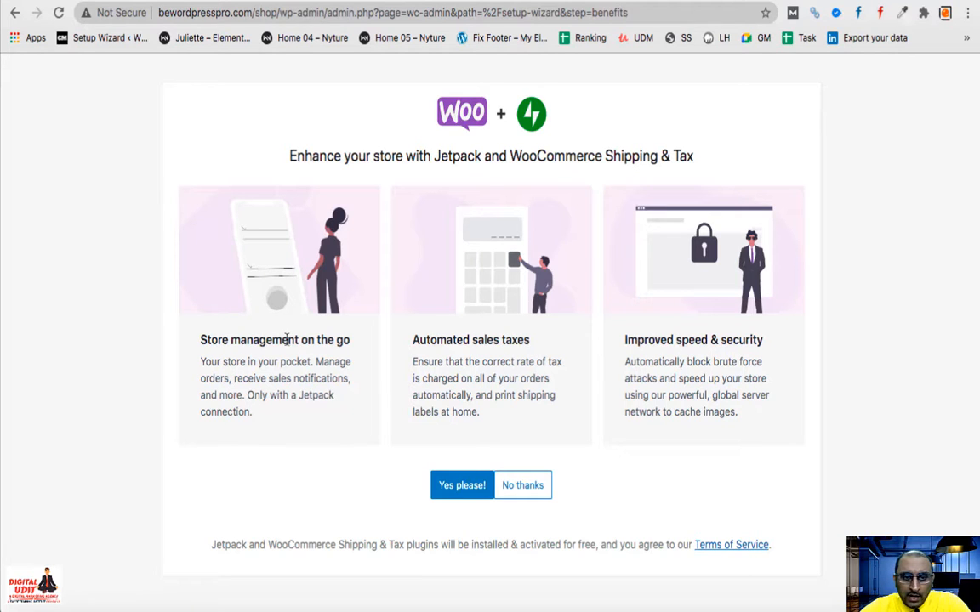
{"action": "left_click", "coordinate": [465, 489]}
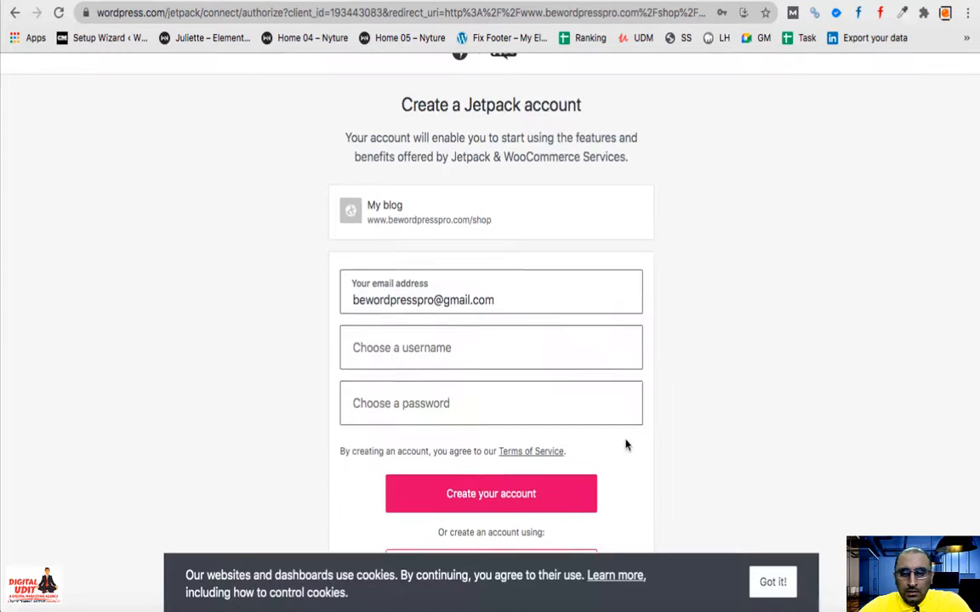
- Look over the Create a Jetpack account page, then go back without signing up
{"action": "scroll", "coordinate": [625, 444], "scroll_direction": "down", "scroll_amount": 5}
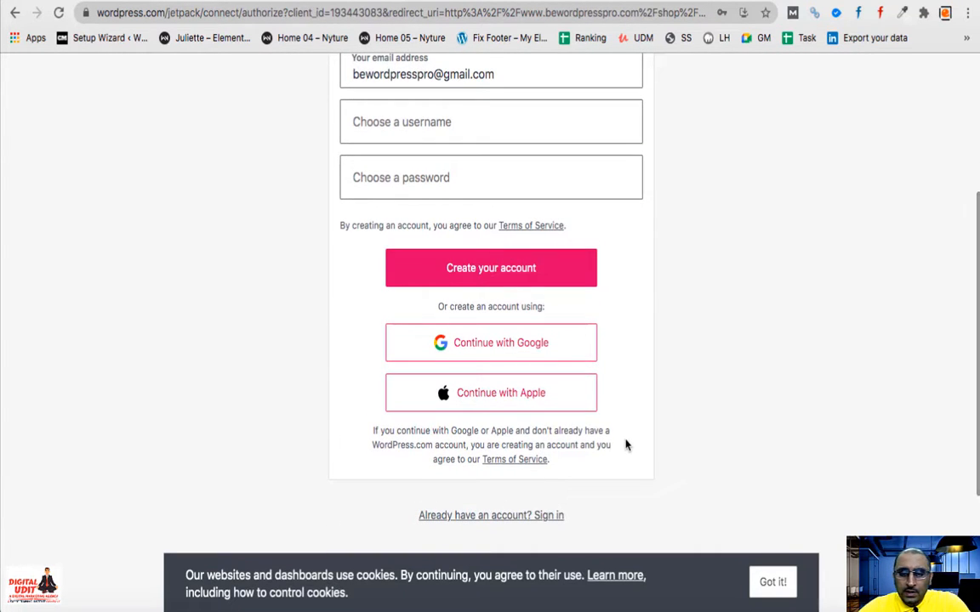
{"action": "scroll", "coordinate": [625, 444], "scroll_direction": "down", "scroll_amount": 4}
{"action": "scroll", "coordinate": [586, 466], "scroll_direction": "up", "scroll_amount": 1}
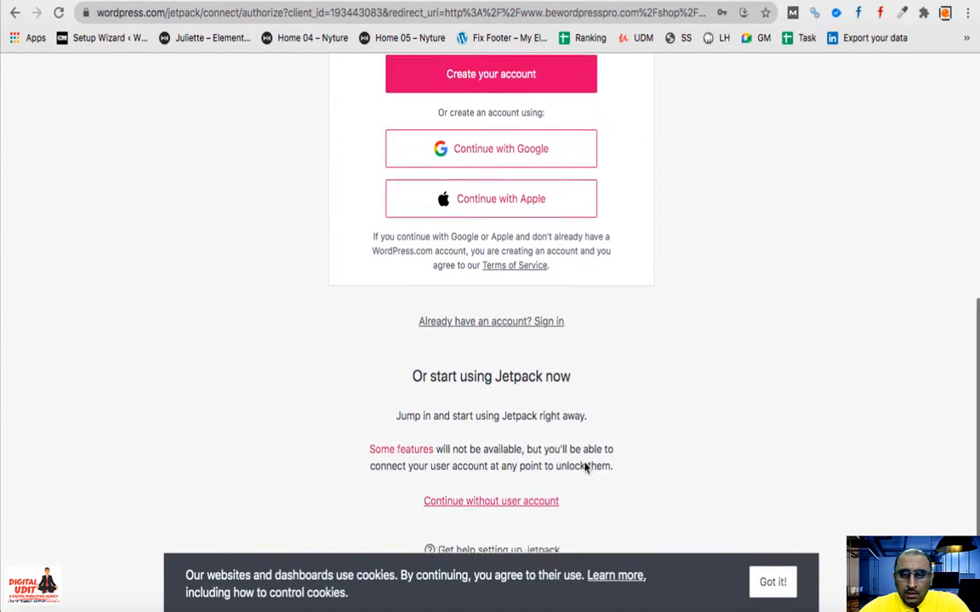
{"action": "scroll", "coordinate": [585, 466], "scroll_direction": "up", "scroll_amount": 10}
{"action": "left_click", "coordinate": [15, 13]}
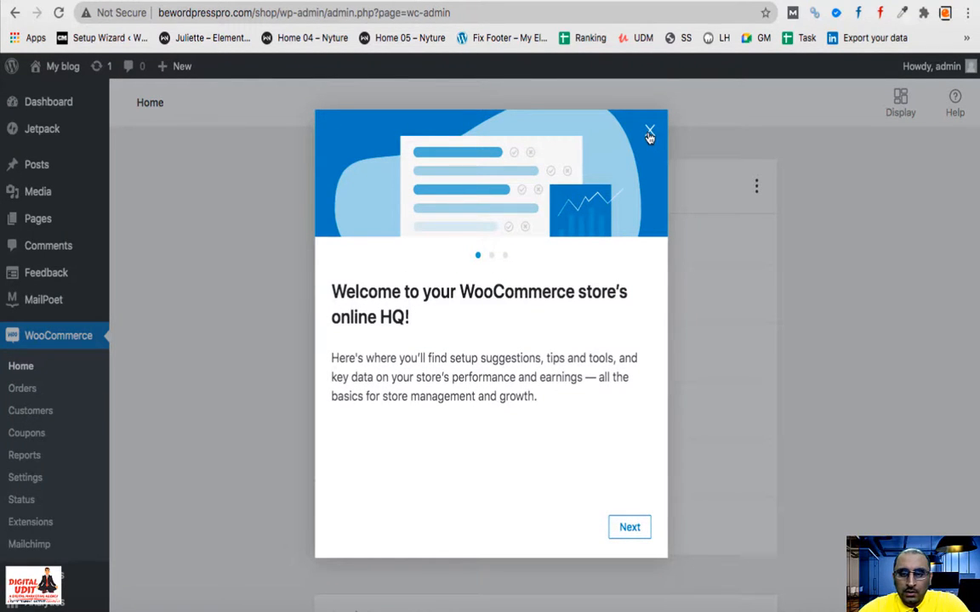
- Scroll through the Home page's notes and Stats overview, back up to the task list
{"action": "scroll", "coordinate": [798, 399], "scroll_direction": "down", "scroll_amount": 1}
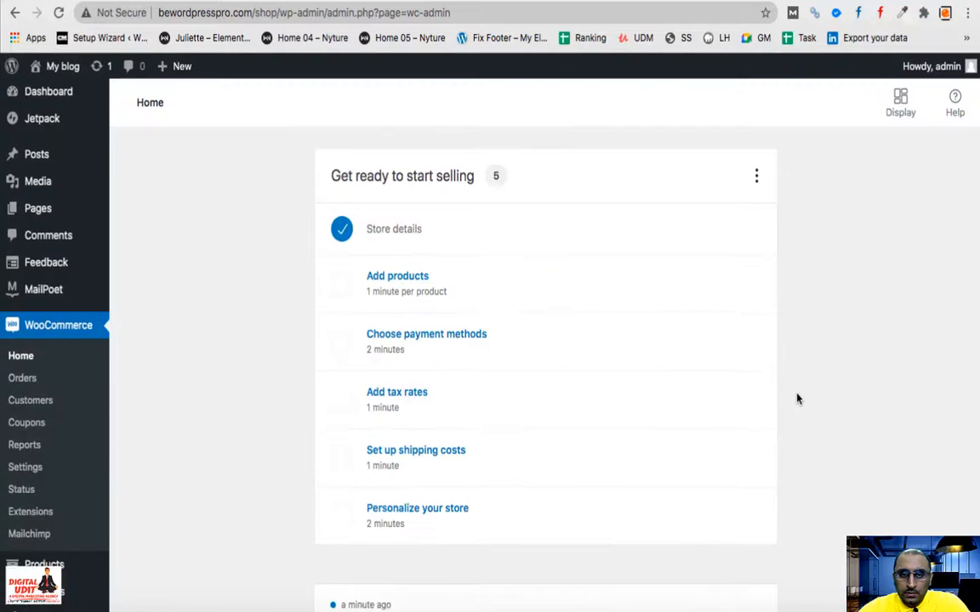
{"action": "scroll", "coordinate": [798, 399], "scroll_direction": "down", "scroll_amount": 1}
{"action": "scroll", "coordinate": [797, 398], "scroll_direction": "up", "scroll_amount": 2}
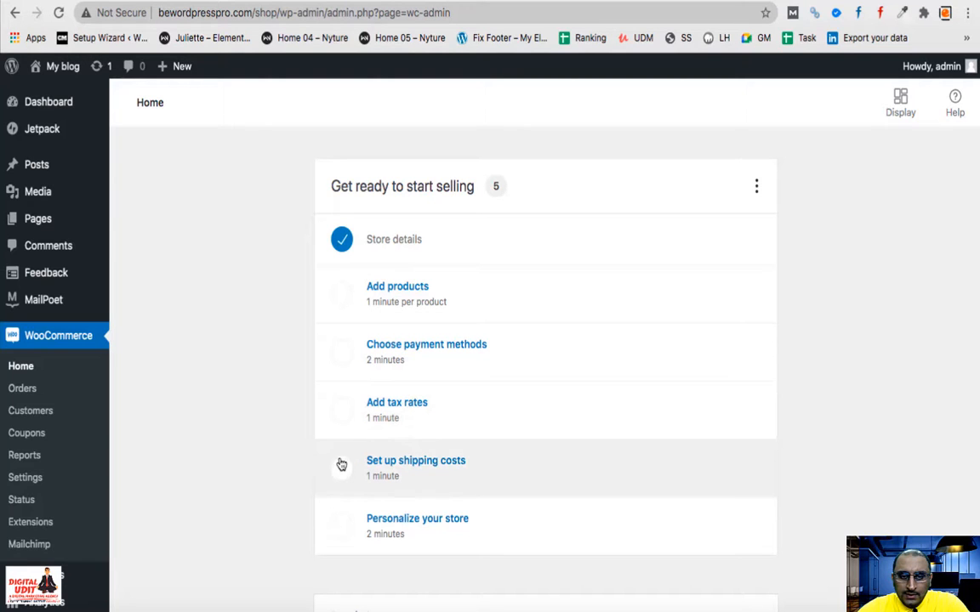
{"action": "scroll", "coordinate": [567, 546], "scroll_direction": "down", "scroll_amount": 4}
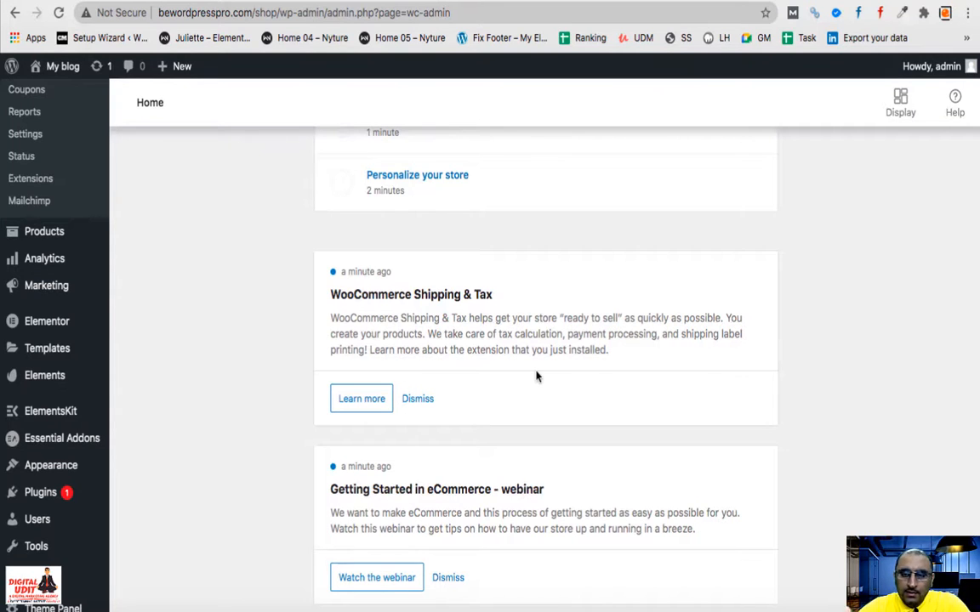
{"action": "scroll", "coordinate": [536, 376], "scroll_direction": "down", "scroll_amount": 5}
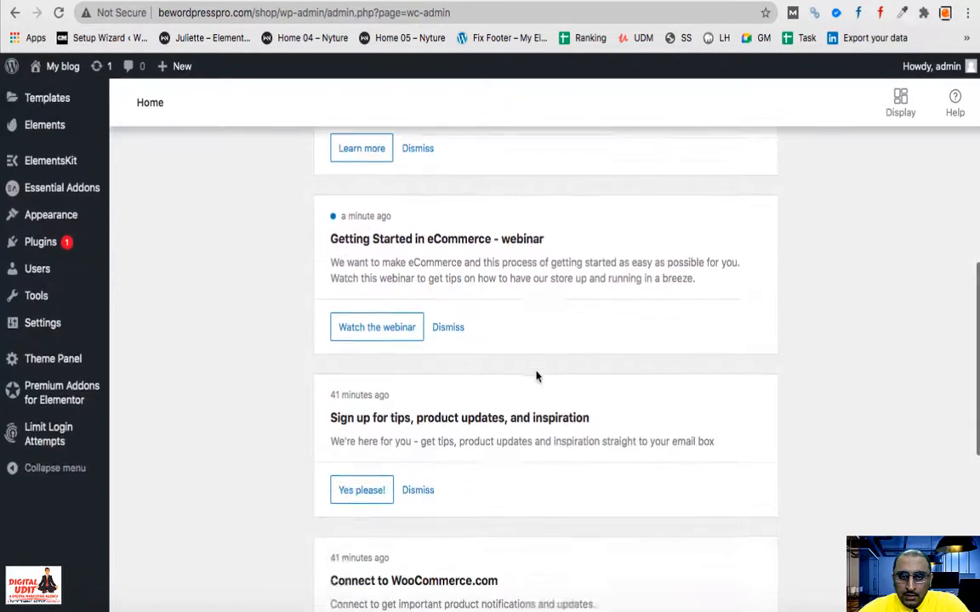
{"action": "scroll", "coordinate": [536, 376], "scroll_direction": "down", "scroll_amount": 2}
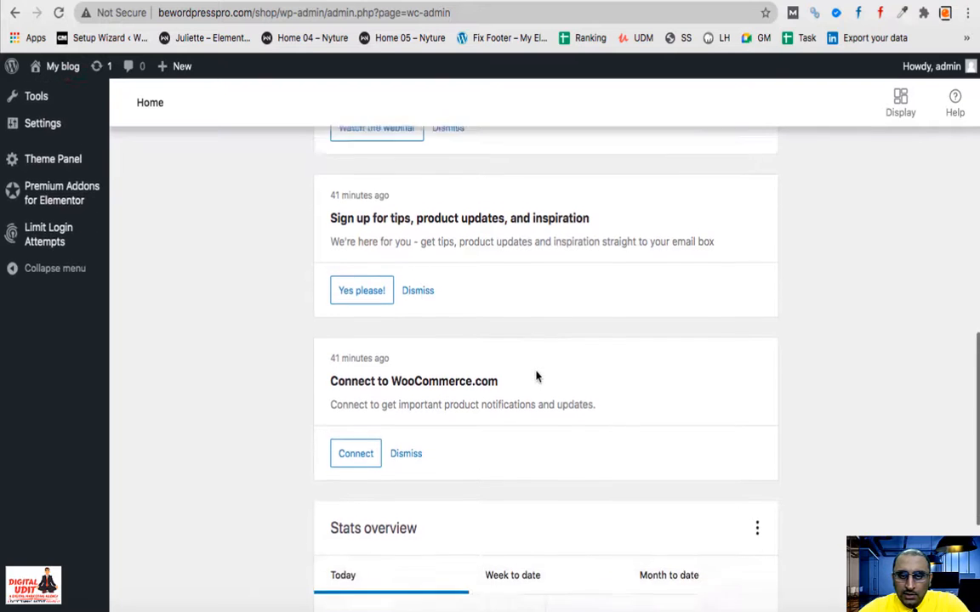
{"action": "scroll", "coordinate": [536, 376], "scroll_direction": "down", "scroll_amount": 2}
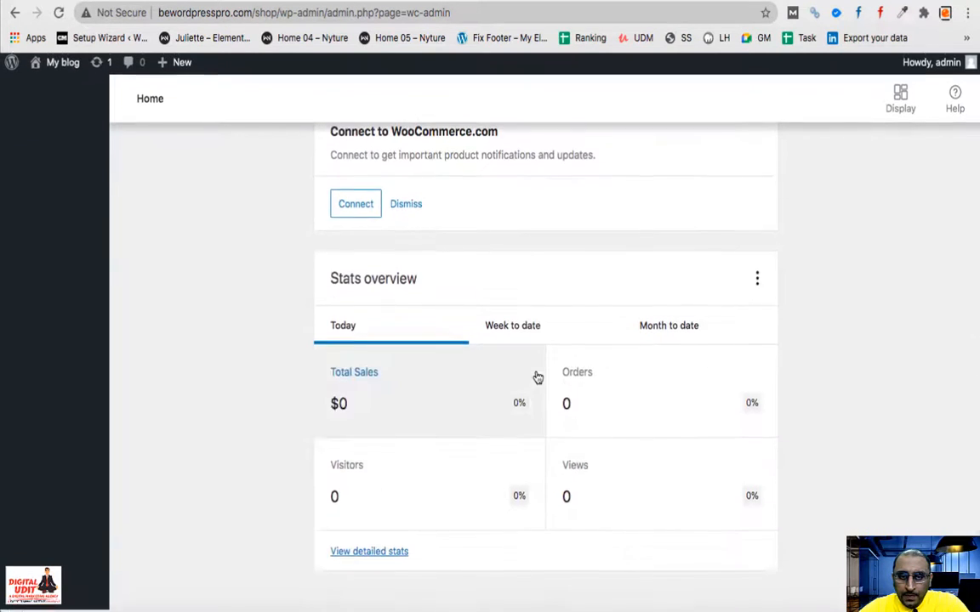
{"action": "scroll", "coordinate": [536, 376], "scroll_direction": "up", "scroll_amount": 10}
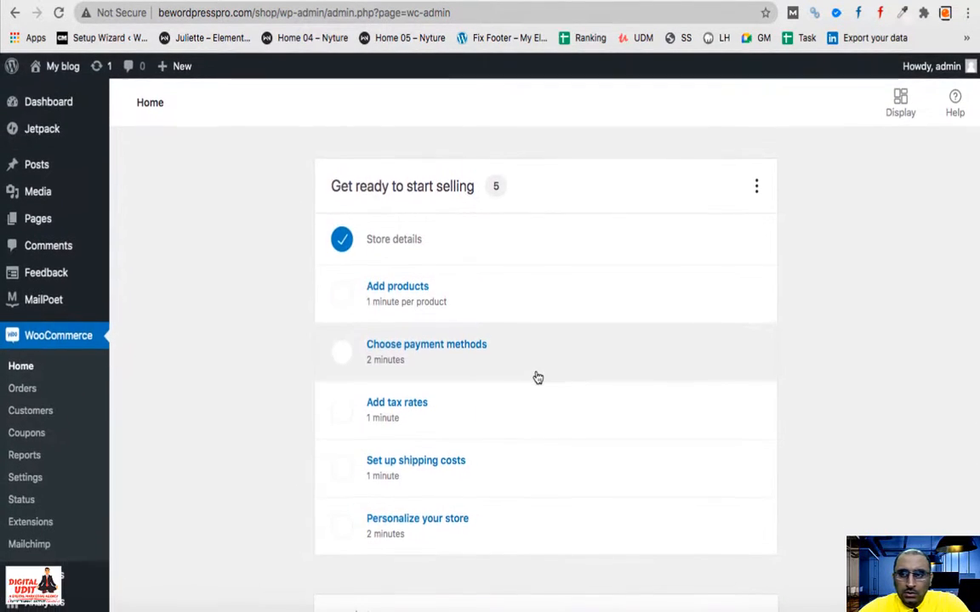
{"action": "scroll", "coordinate": [538, 378], "scroll_direction": "down", "scroll_amount": 10}
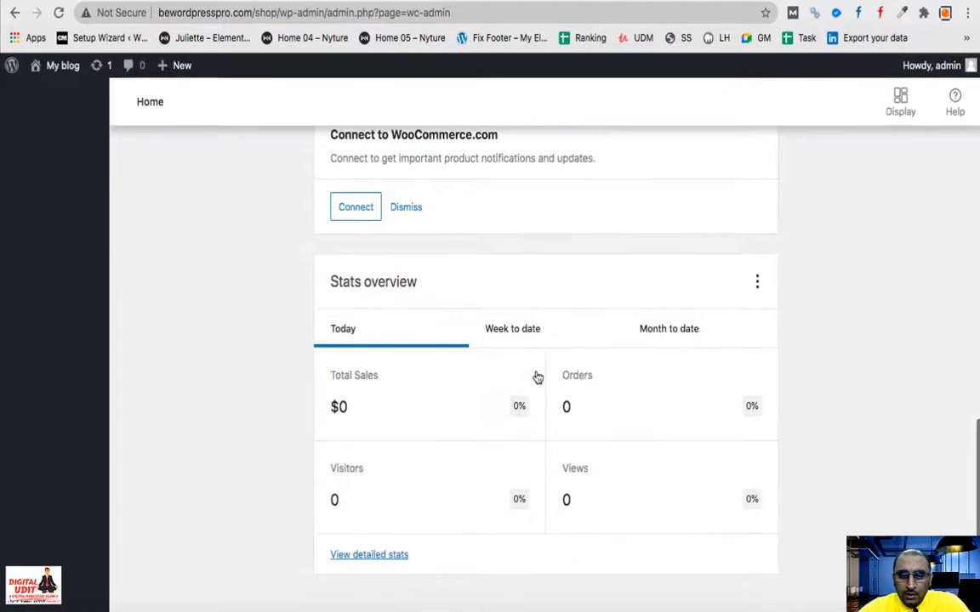
{"action": "scroll", "coordinate": [537, 378], "scroll_direction": "up", "scroll_amount": 4}
{"action": "scroll", "coordinate": [538, 377], "scroll_direction": "up", "scroll_amount": 8}
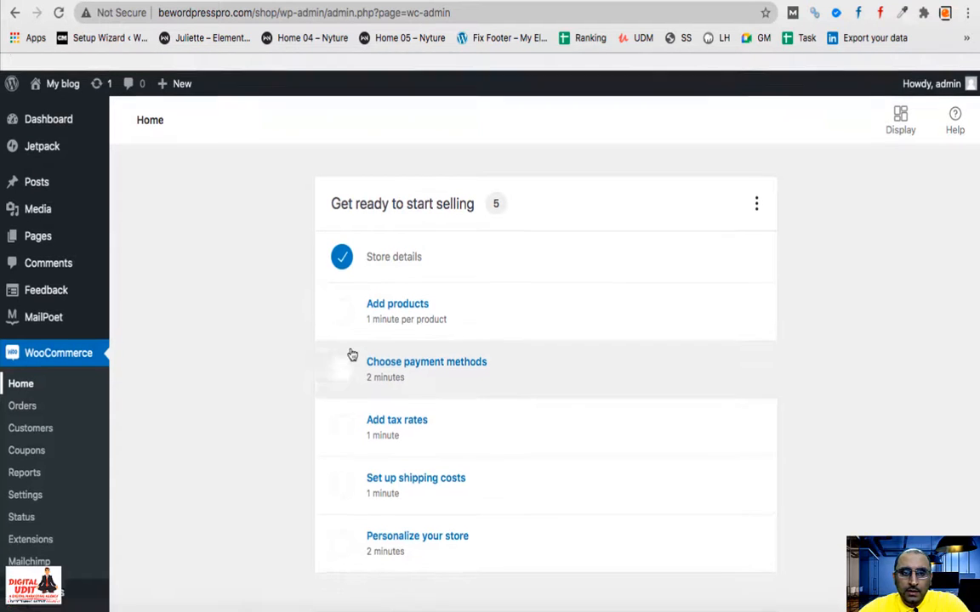
{"action": "scroll", "coordinate": [349, 352], "scroll_direction": "down", "scroll_amount": 5}
{"action": "scroll", "coordinate": [350, 352], "scroll_direction": "up", "scroll_amount": 5}
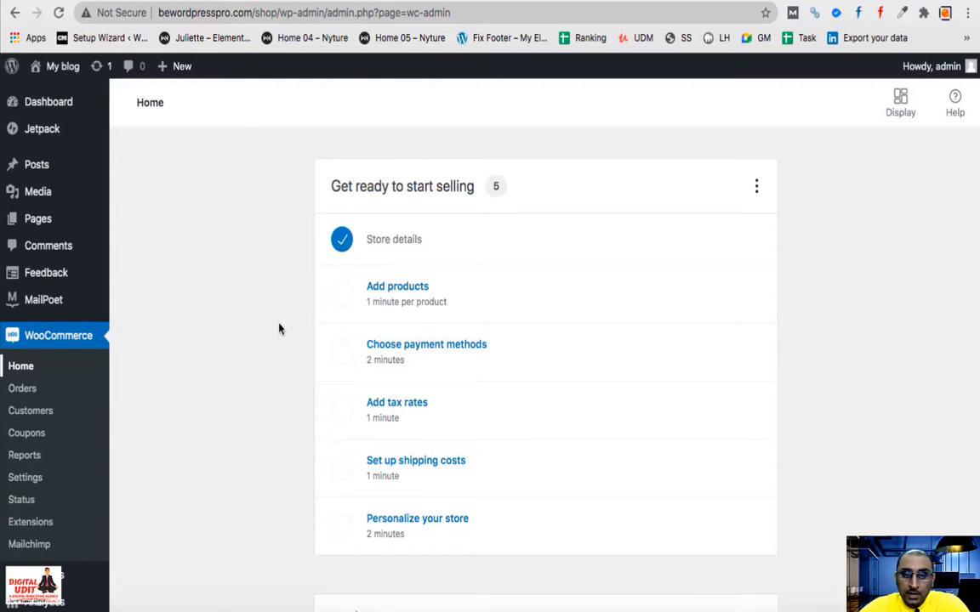
- From the Add products task, choose Import from another service to see the migration offer
{"action": "left_click", "coordinate": [339, 299]}
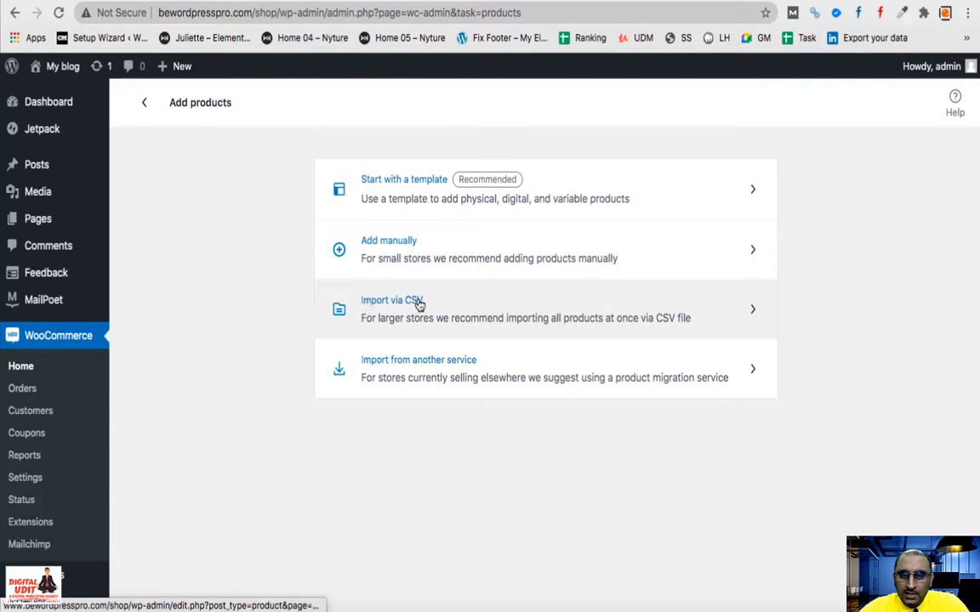
{"action": "left_click", "coordinate": [455, 373]}
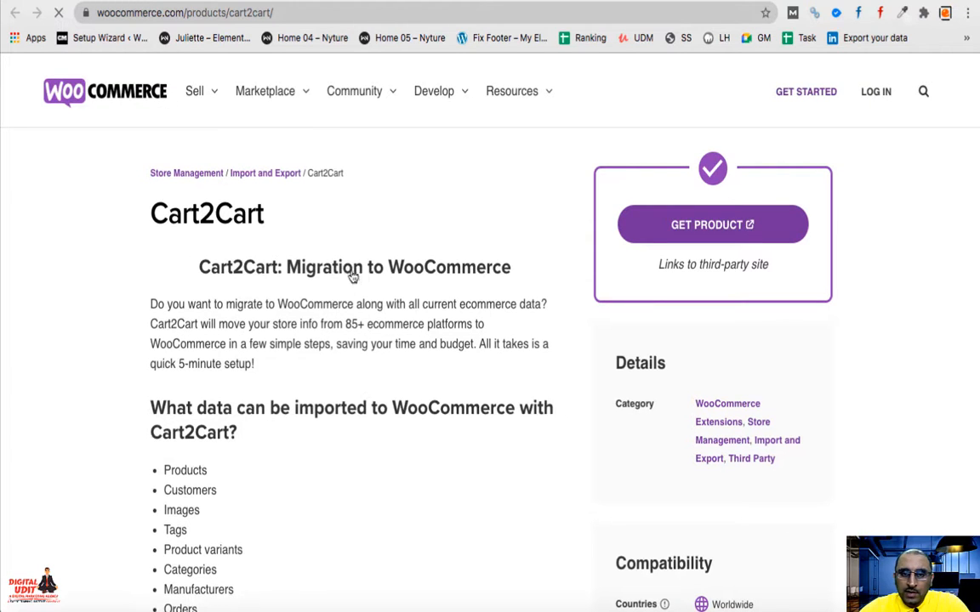
- Read through the Cart2Cart migration service's product page on WooCommerce.com
{"action": "scroll", "coordinate": [372, 356], "scroll_direction": "down", "scroll_amount": 5}
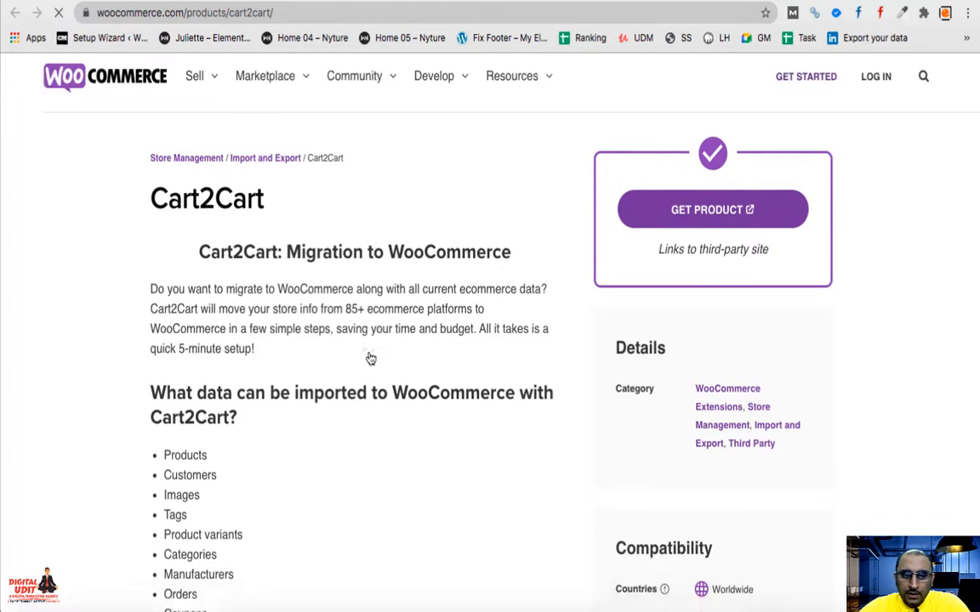
{"action": "scroll", "coordinate": [371, 358], "scroll_direction": "down", "scroll_amount": 5}
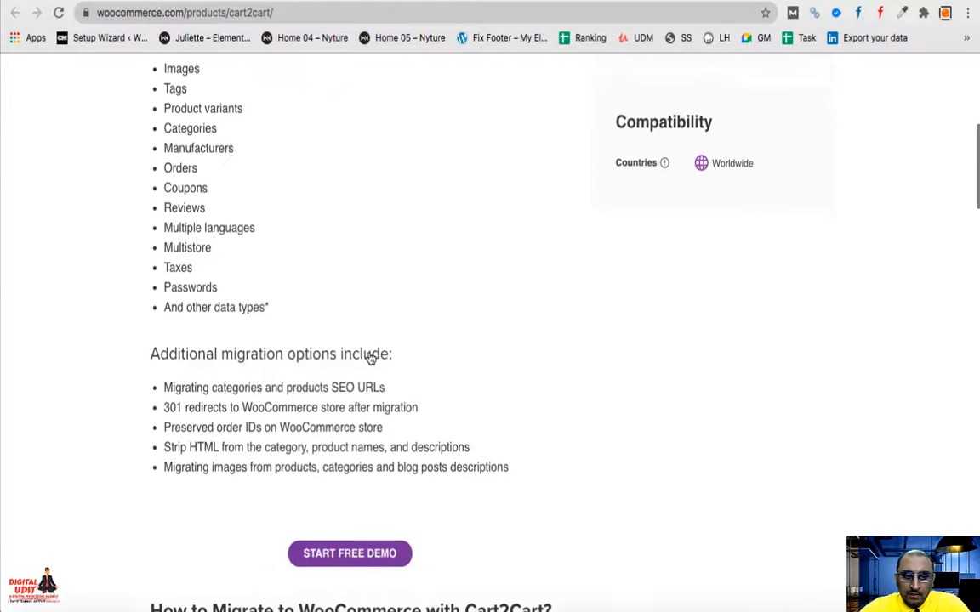
{"action": "scroll", "coordinate": [370, 358], "scroll_direction": "down", "scroll_amount": 9}
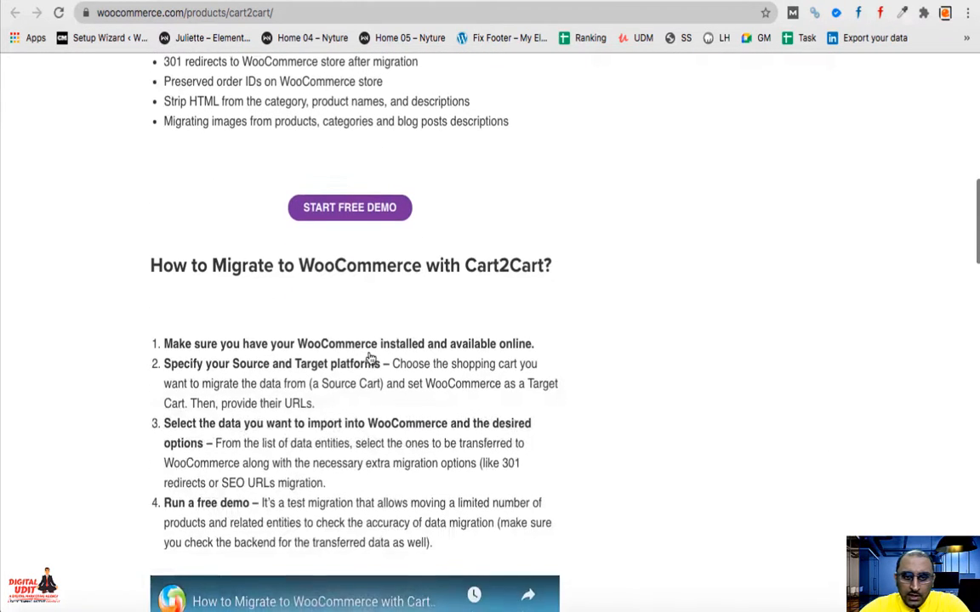
{"action": "scroll", "coordinate": [371, 358], "scroll_direction": "down", "scroll_amount": 5}
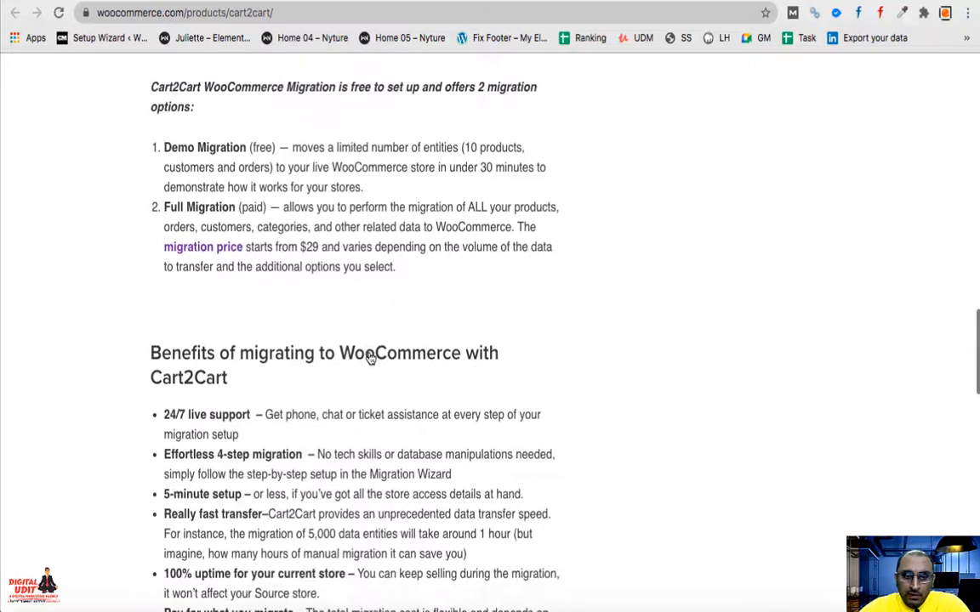
{"action": "scroll", "coordinate": [371, 359], "scroll_direction": "down", "scroll_amount": 8}
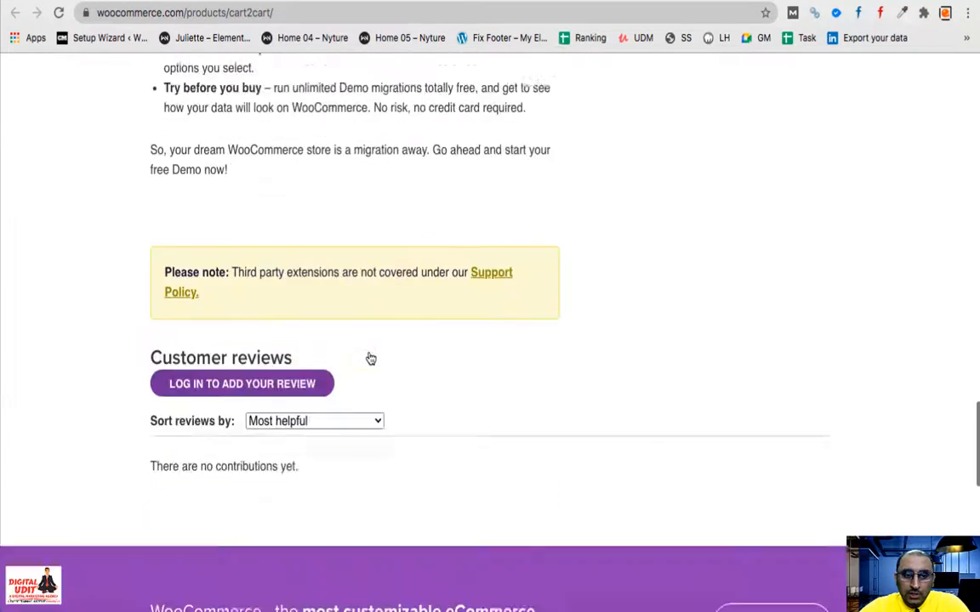
{"action": "scroll", "coordinate": [368, 356], "scroll_direction": "up", "scroll_amount": 20}
{"action": "scroll", "coordinate": [387, 357], "scroll_direction": "down", "scroll_amount": 2}
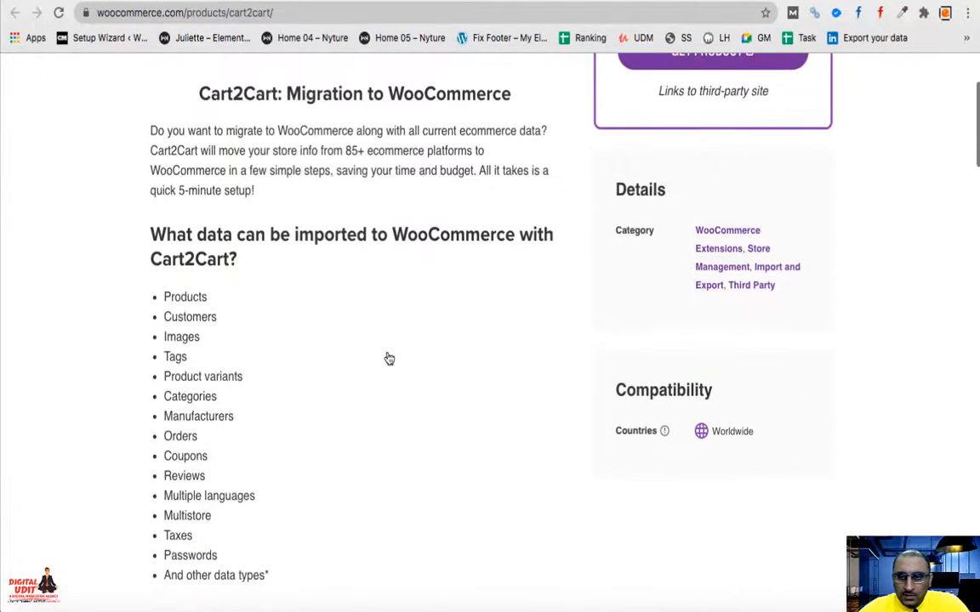
{"action": "scroll", "coordinate": [389, 358], "scroll_direction": "down", "scroll_amount": 7}
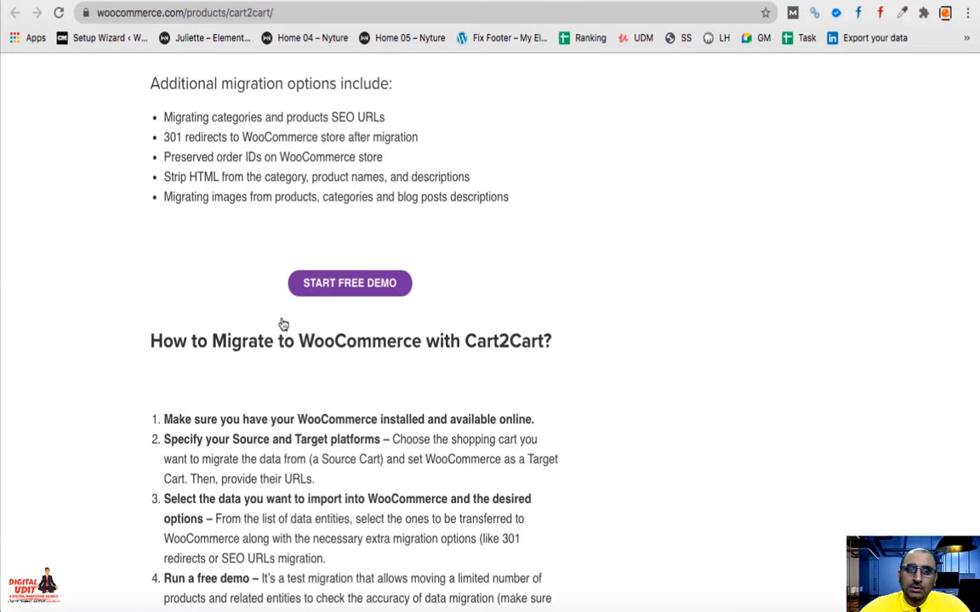
{"action": "scroll", "coordinate": [283, 324], "scroll_direction": "up", "scroll_amount": 9}
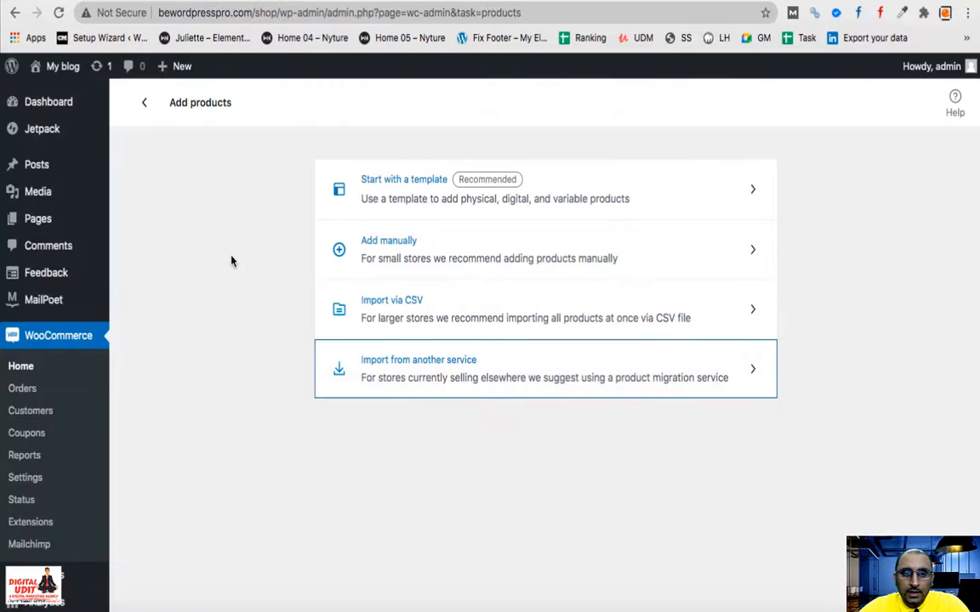
- Check the Stripe, PayPal and Razorpay payment methods, then start the Add tax rates task
{"action": "left_click", "coordinate": [143, 102]}
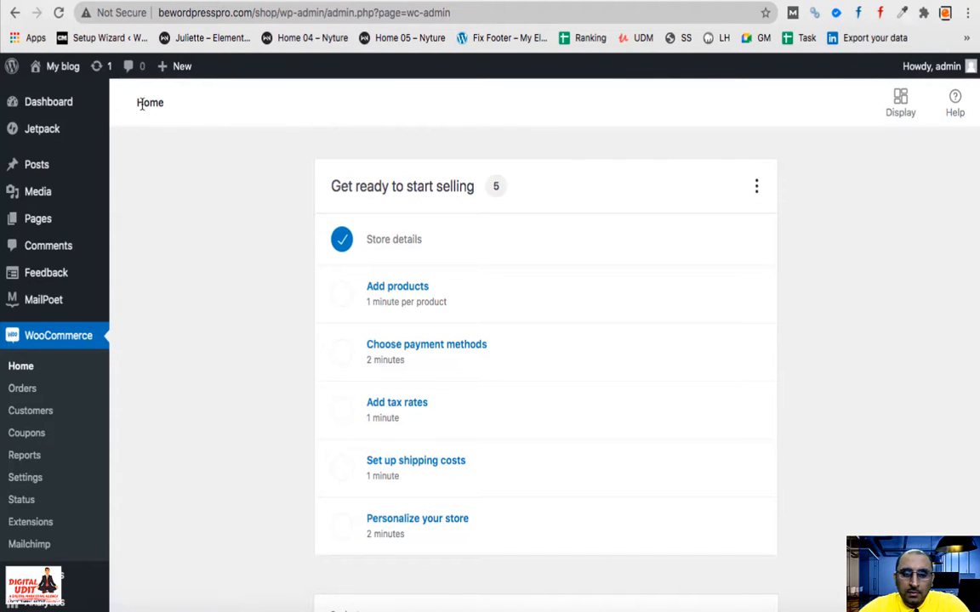
{"action": "left_click", "coordinate": [426, 349]}
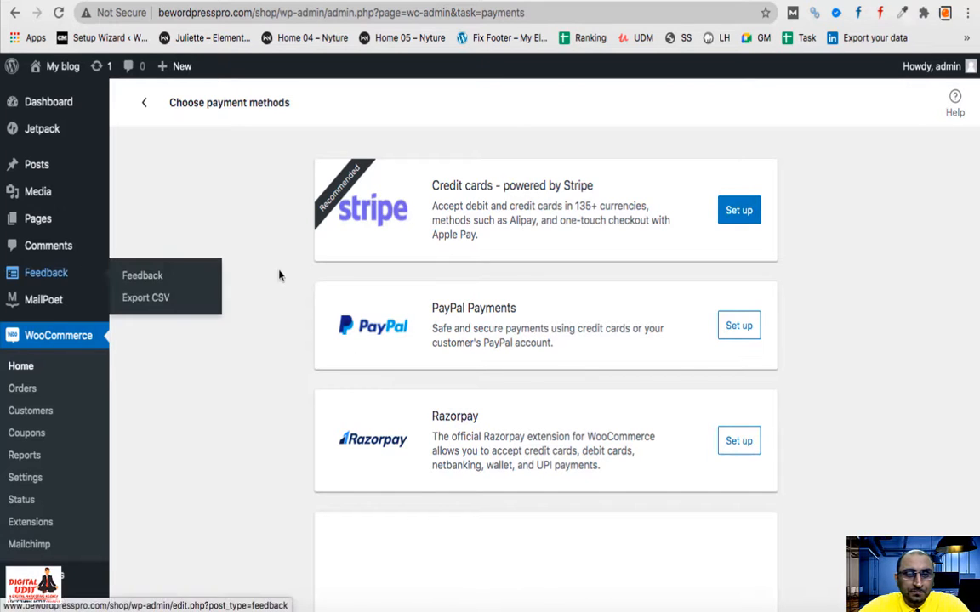
{"action": "left_click", "coordinate": [145, 109]}
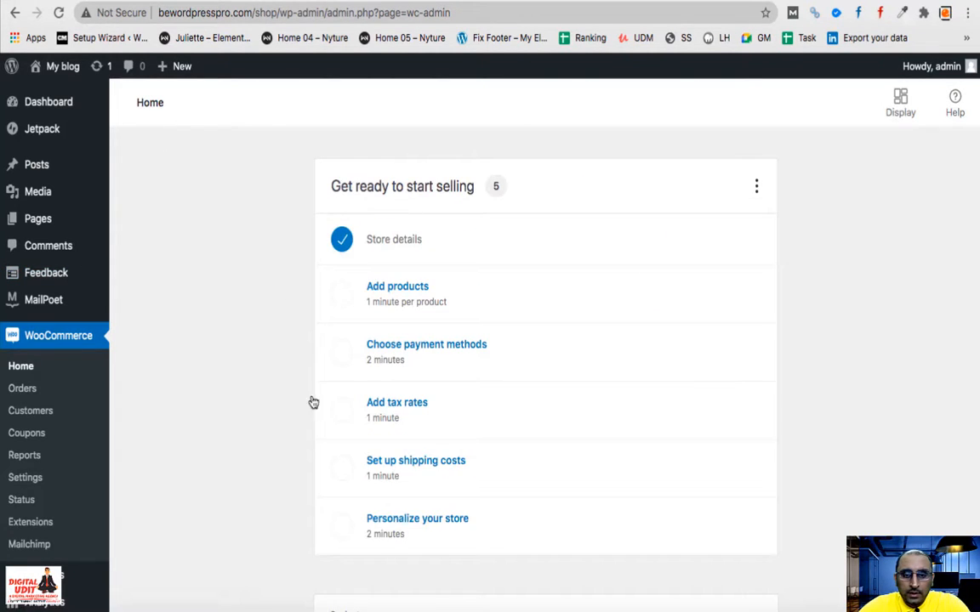
{"action": "left_click", "coordinate": [415, 413]}
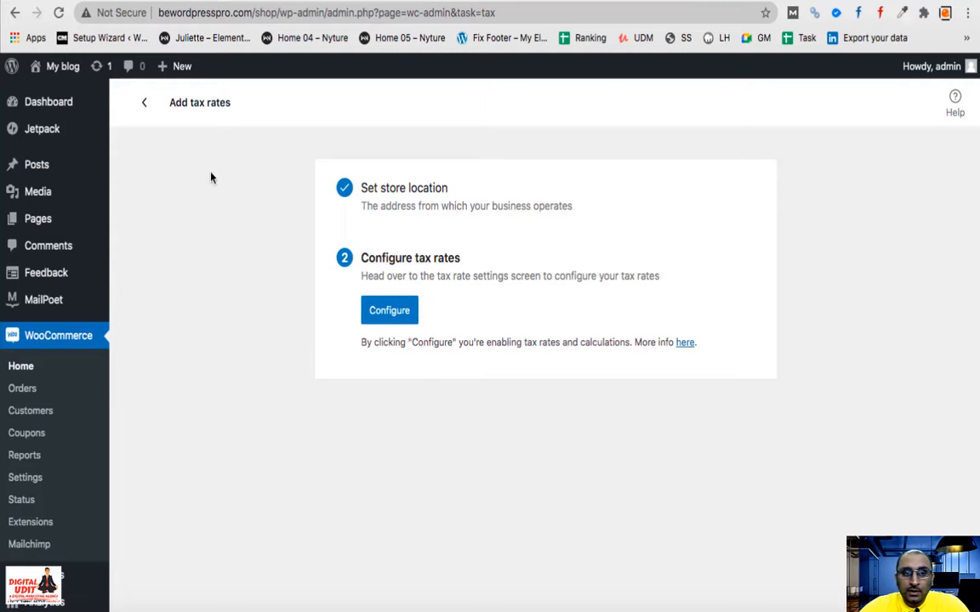
- View the shipping costs task, which shows India at $0 free shipping and Rest of the world off, then return Home
{"action": "left_click", "coordinate": [146, 103]}
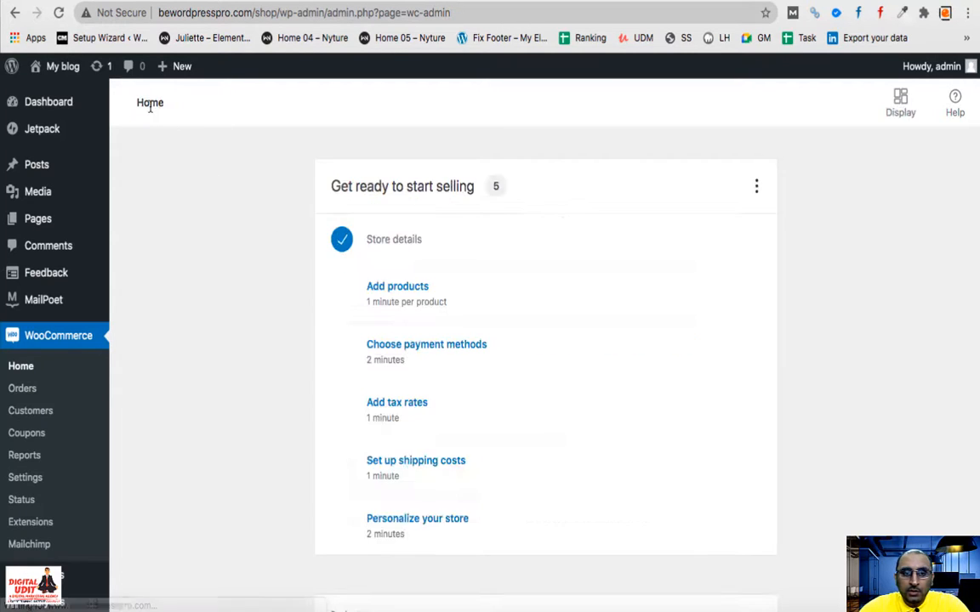
{"action": "left_click", "coordinate": [410, 474]}
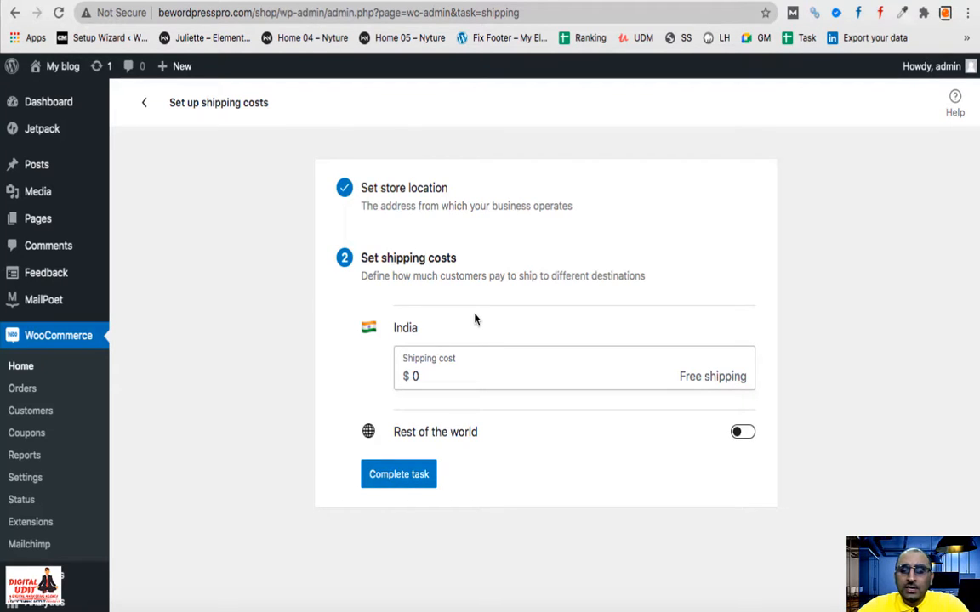
{"action": "left_click", "coordinate": [144, 102]}
{"action": "scroll", "coordinate": [501, 379], "scroll_direction": "down", "scroll_amount": 5}
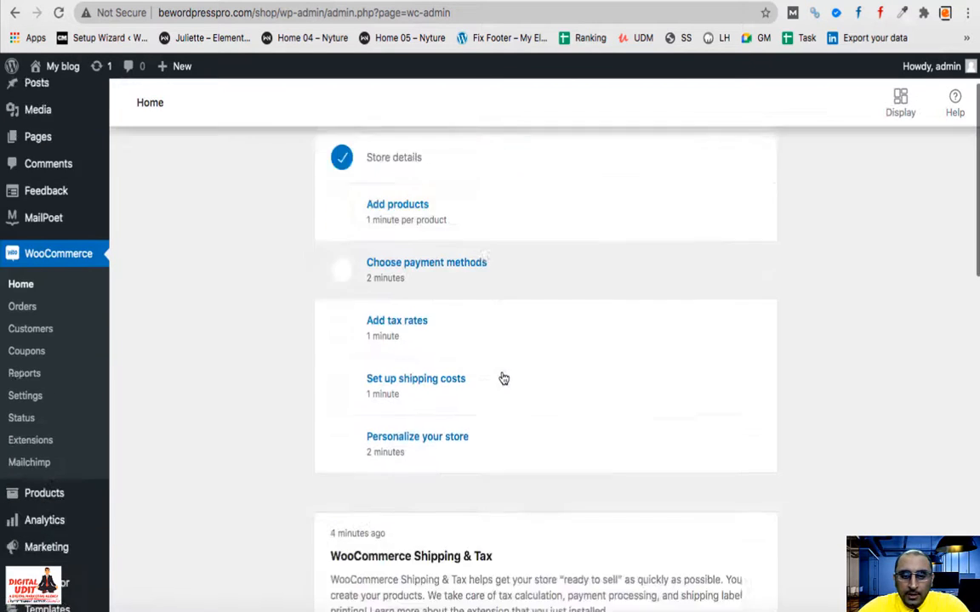
{"action": "left_click", "coordinate": [440, 330]}
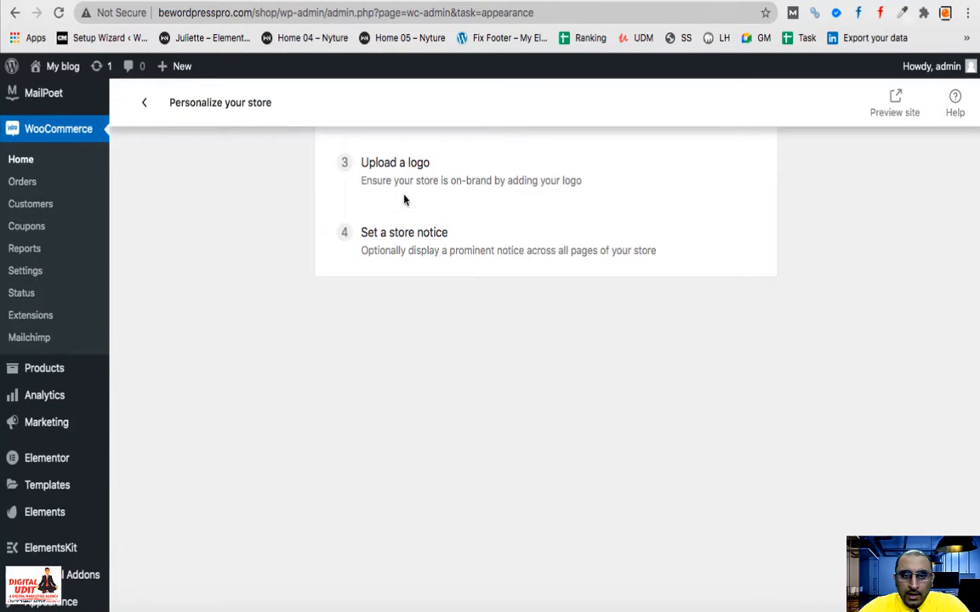
{"action": "scroll", "coordinate": [354, 273], "scroll_direction": "up", "scroll_amount": 5}
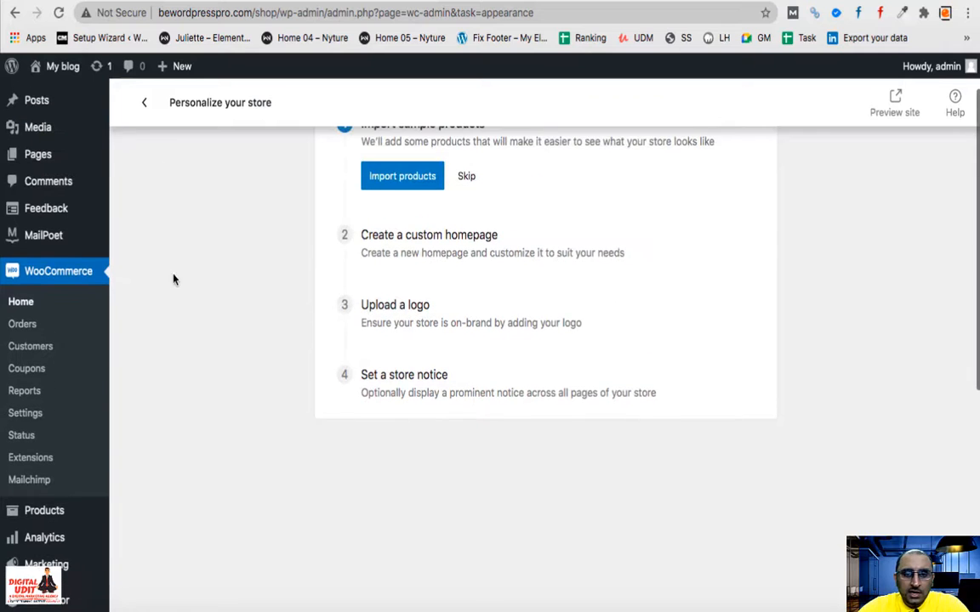
{"action": "left_click", "coordinate": [141, 102]}
{"action": "scroll", "coordinate": [342, 520], "scroll_direction": "down", "scroll_amount": 4}
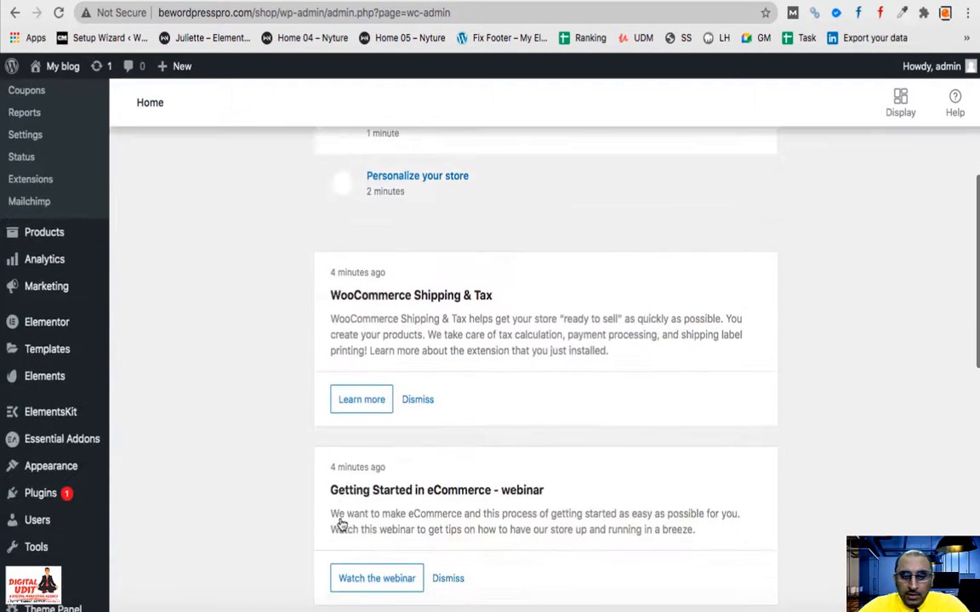
{"action": "scroll", "coordinate": [341, 521], "scroll_direction": "up", "scroll_amount": 5}
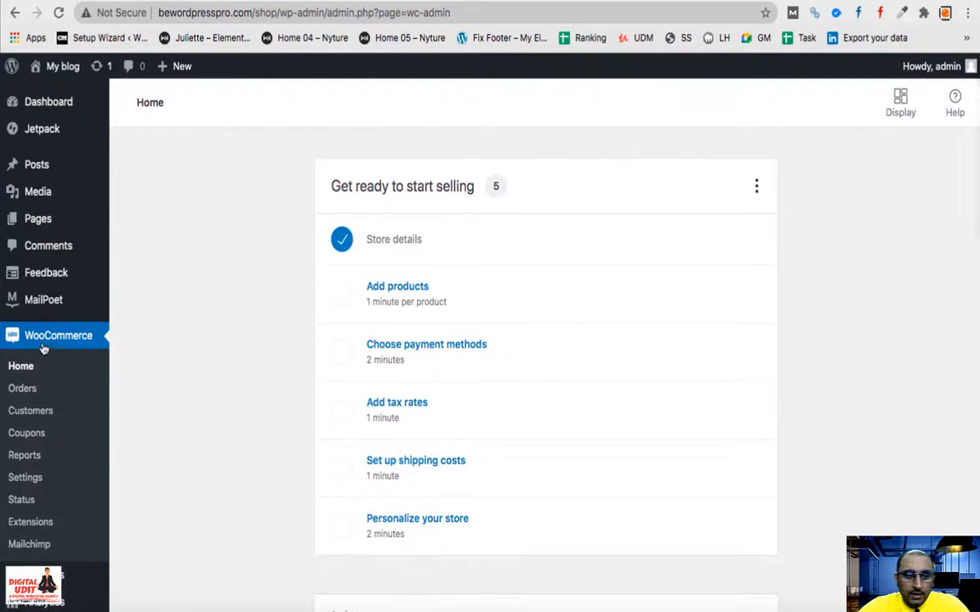
- Open WooCommerce > Orders and look over the empty orders list
{"action": "left_click", "coordinate": [28, 392]}
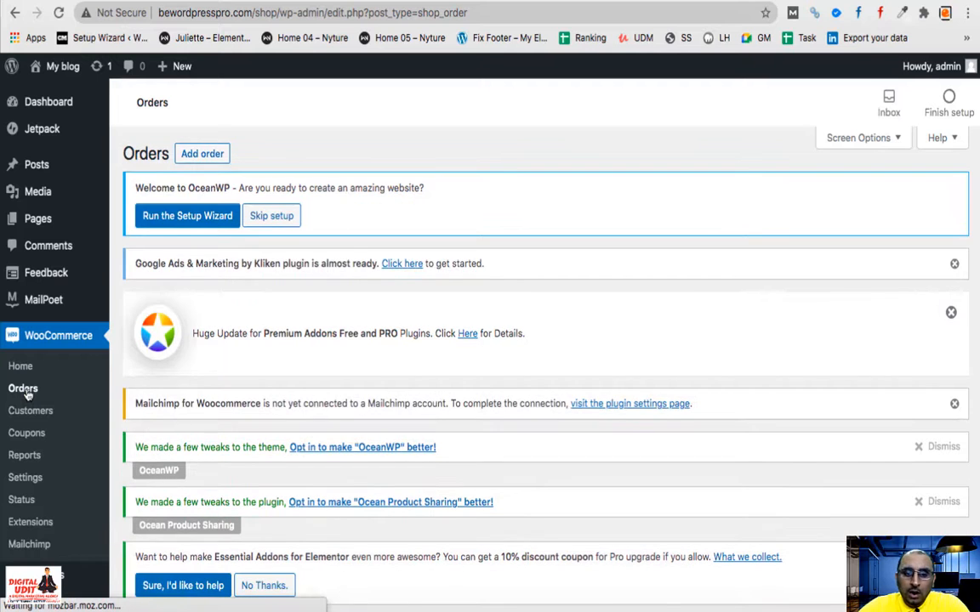
{"action": "scroll", "coordinate": [27, 393], "scroll_direction": "down", "scroll_amount": 10}
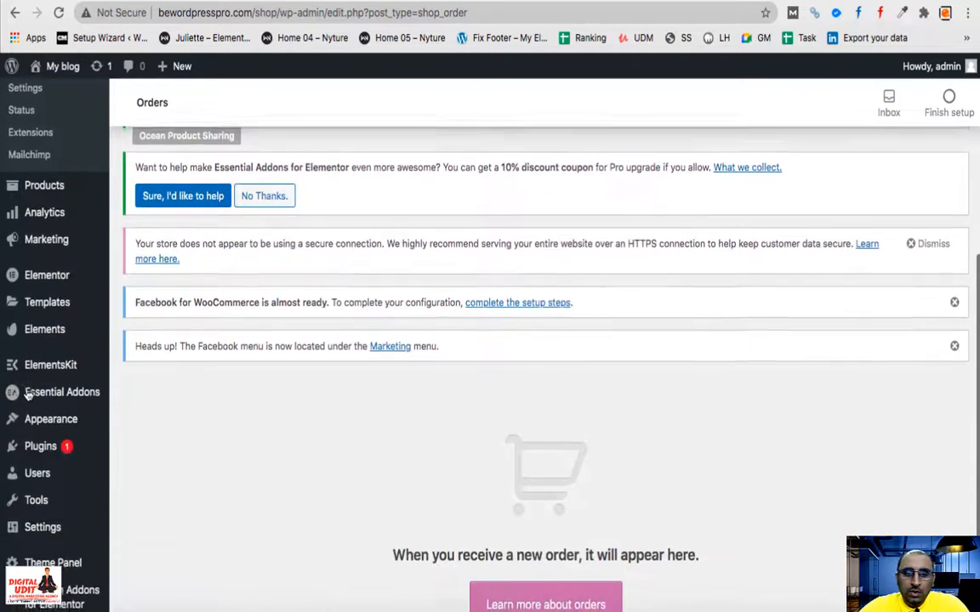
{"action": "scroll", "coordinate": [349, 387], "scroll_direction": "up", "scroll_amount": 10}
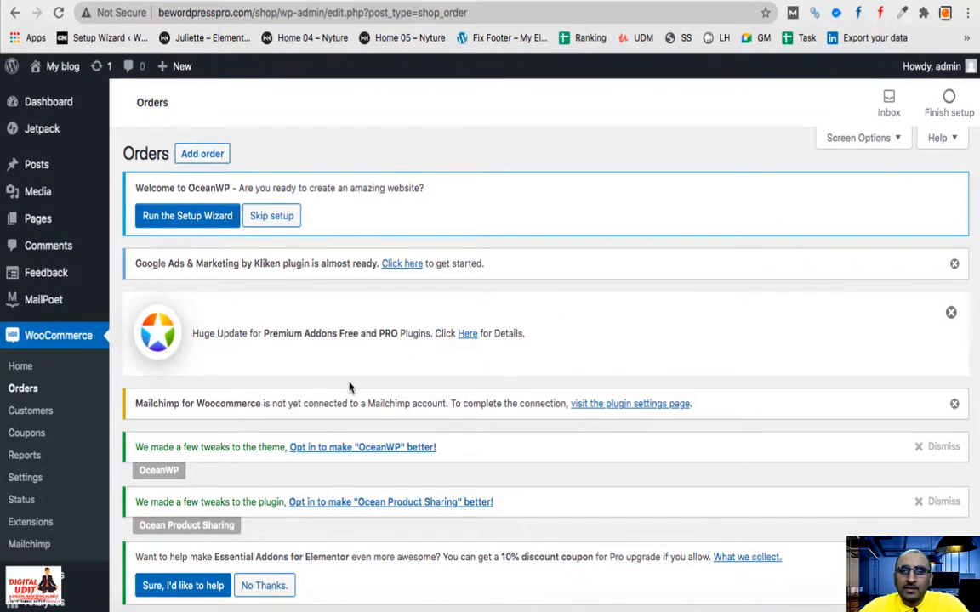
- Start a new blank order, Order #12, with Add order
{"action": "left_click", "coordinate": [212, 163]}
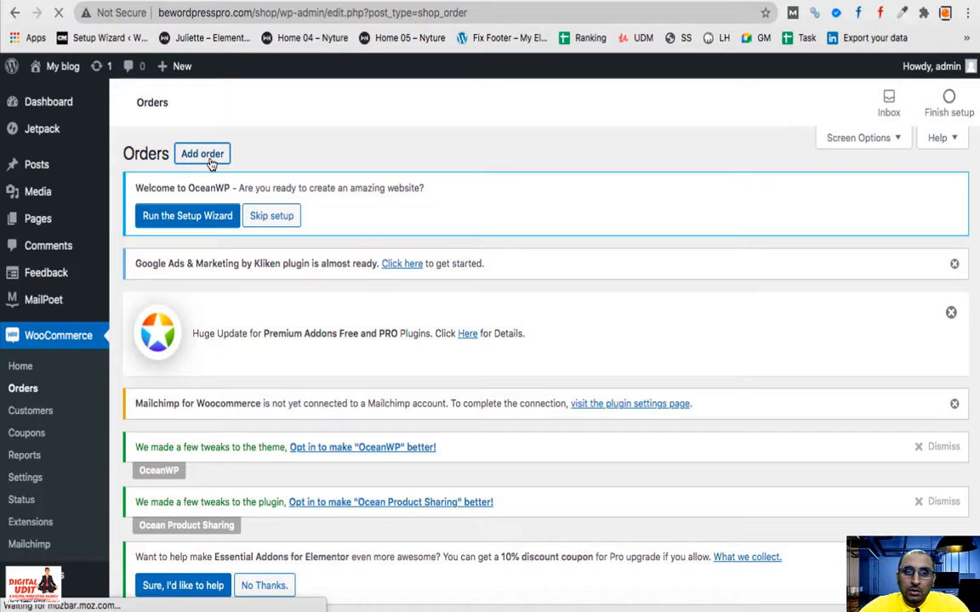
{"action": "scroll", "coordinate": [281, 313], "scroll_direction": "down", "scroll_amount": 2}
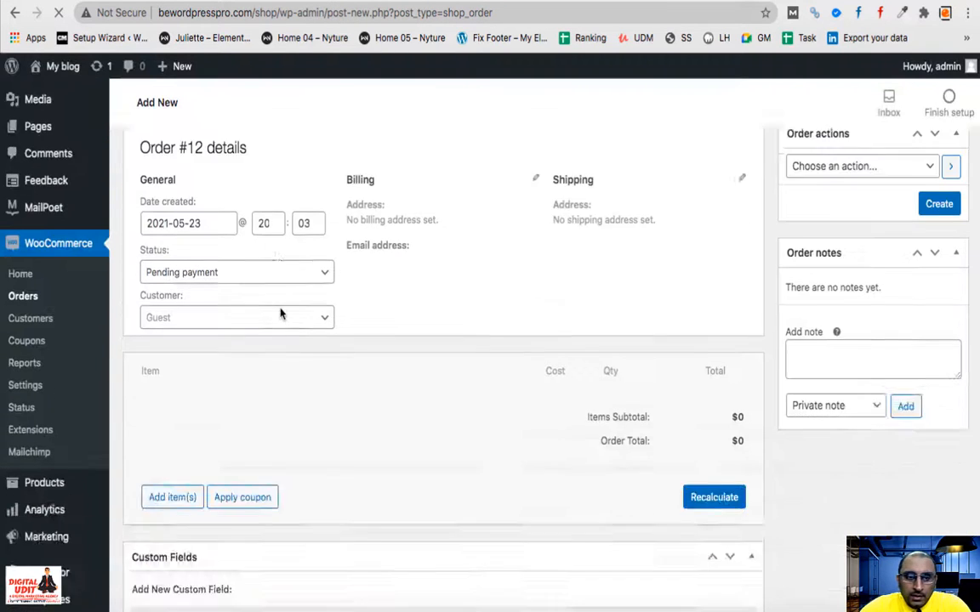
{"action": "scroll", "coordinate": [317, 318], "scroll_direction": "down", "scroll_amount": 5}
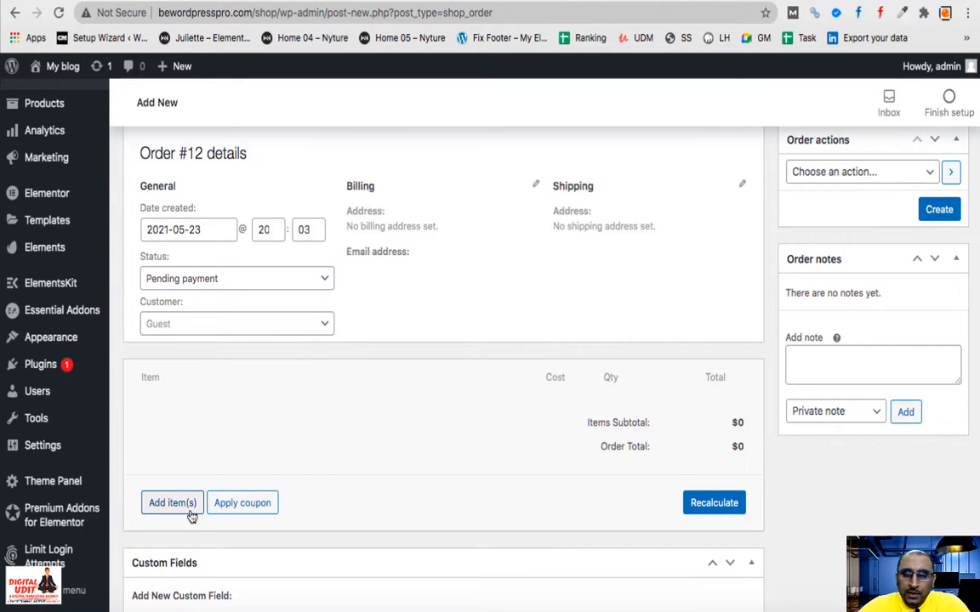
- Review the order status options, leaving the status at Pending payment
{"action": "left_click", "coordinate": [323, 283]}
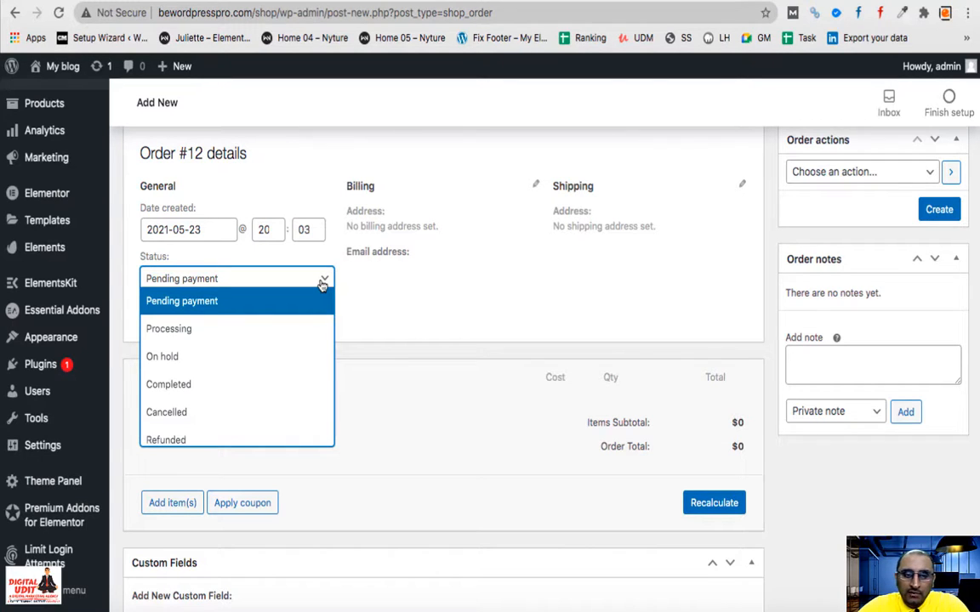
{"action": "scroll", "coordinate": [239, 386], "scroll_direction": "down", "scroll_amount": 2}
{"action": "scroll", "coordinate": [239, 386], "scroll_direction": "up", "scroll_amount": 2}
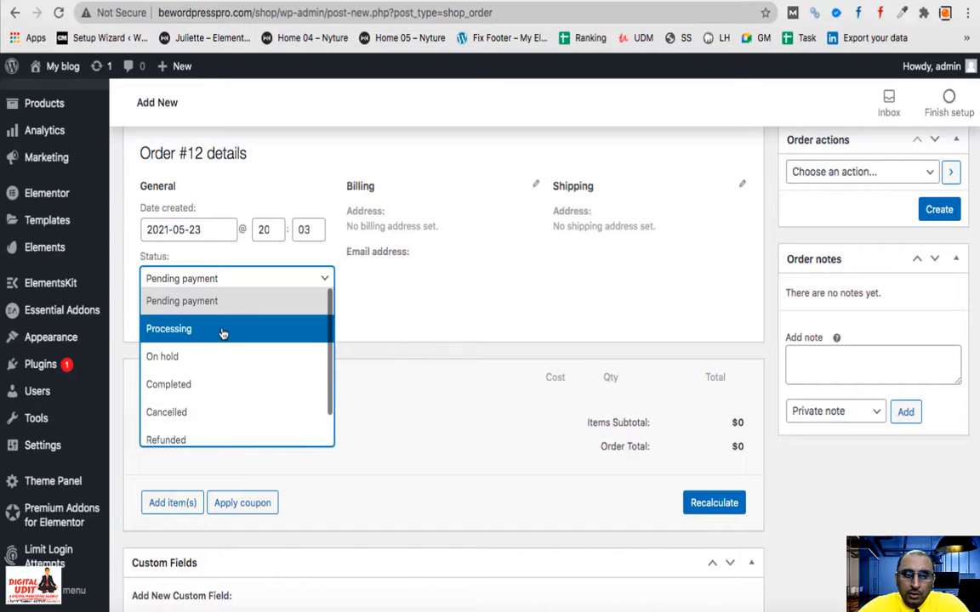
{"action": "scroll", "coordinate": [214, 398], "scroll_direction": "down", "scroll_amount": 1}
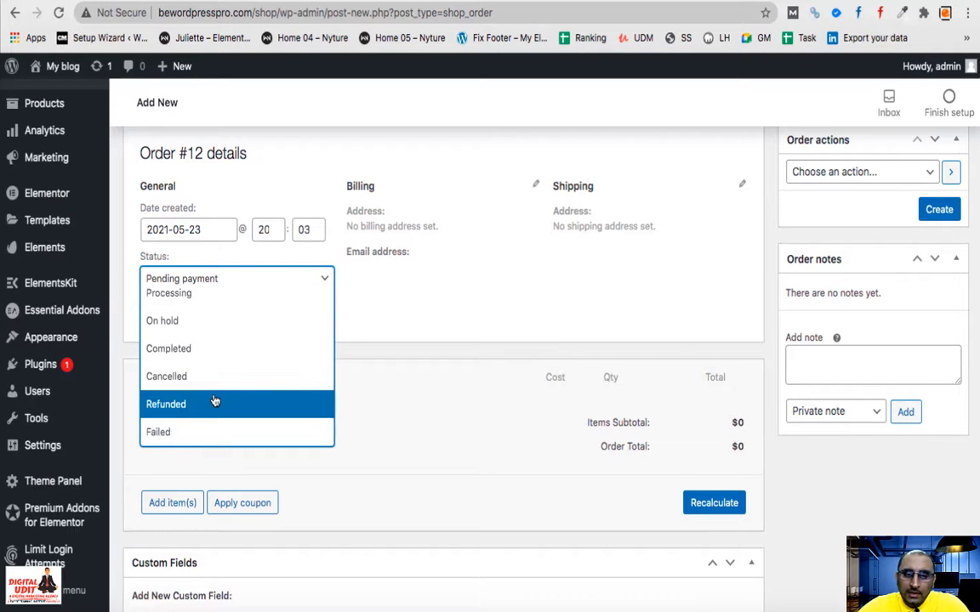
{"action": "left_click", "coordinate": [422, 326]}
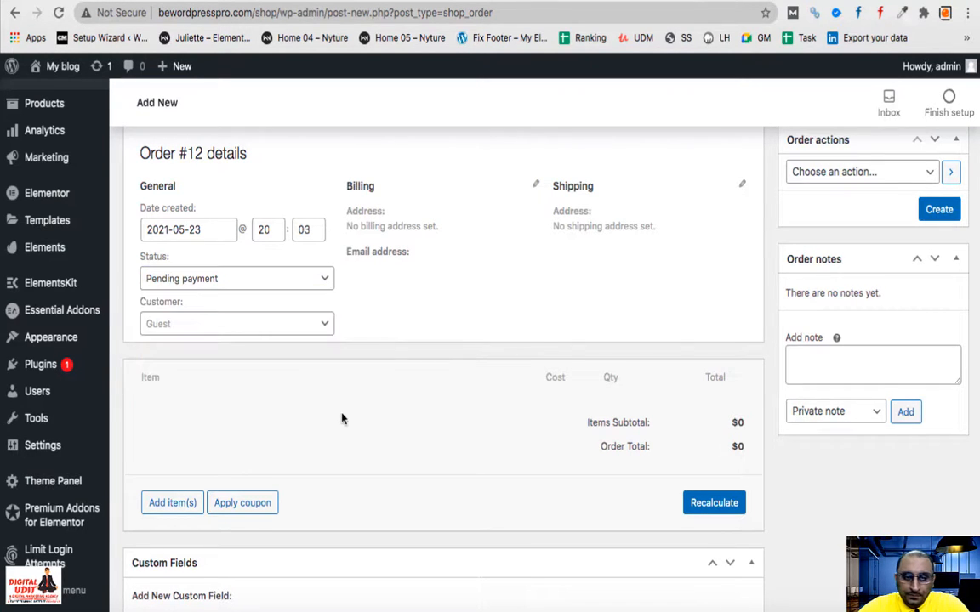
{"action": "scroll", "coordinate": [342, 418], "scroll_direction": "down", "scroll_amount": 3}
{"action": "scroll", "coordinate": [342, 417], "scroll_direction": "down", "scroll_amount": 2}
{"action": "scroll", "coordinate": [341, 415], "scroll_direction": "up", "scroll_amount": 7}
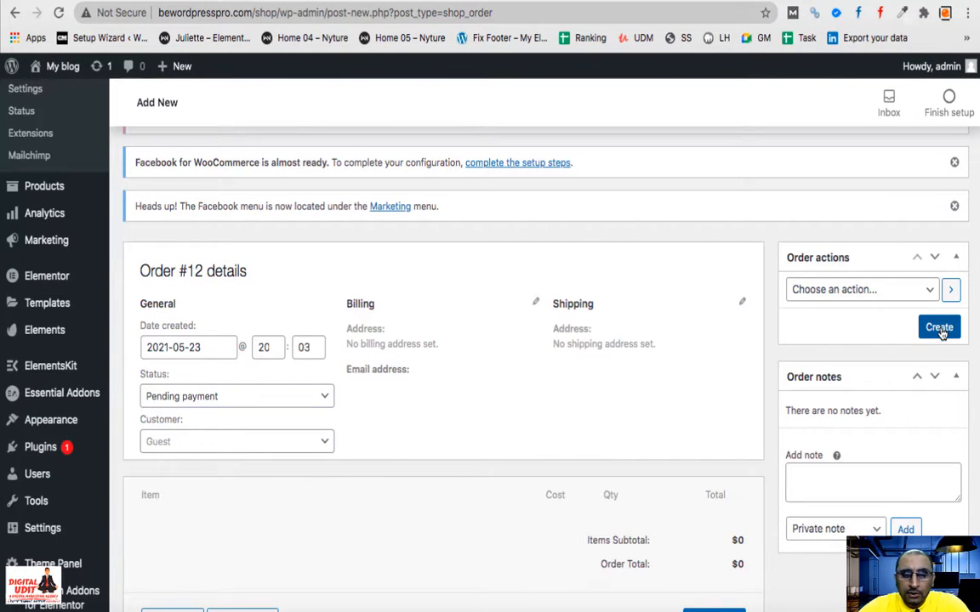
{"action": "left_click", "coordinate": [299, 397]}
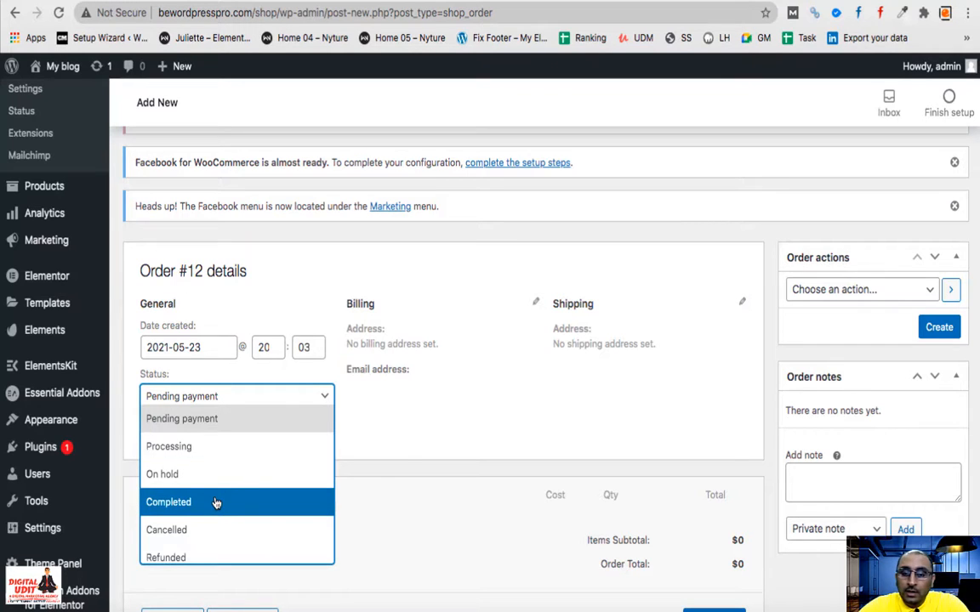
{"action": "left_click", "coordinate": [439, 426]}
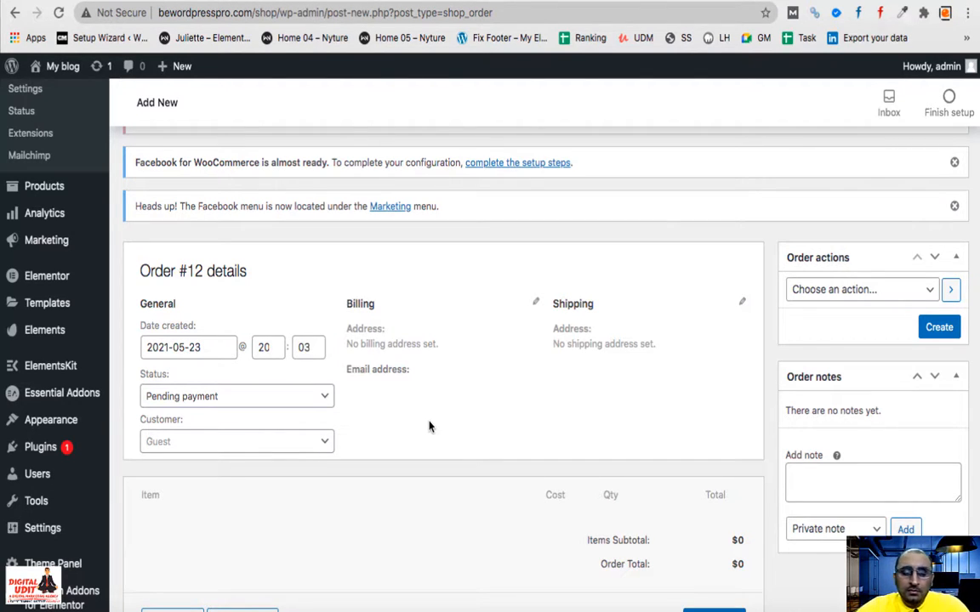
{"action": "scroll", "coordinate": [463, 475], "scroll_direction": "up", "scroll_amount": 2}
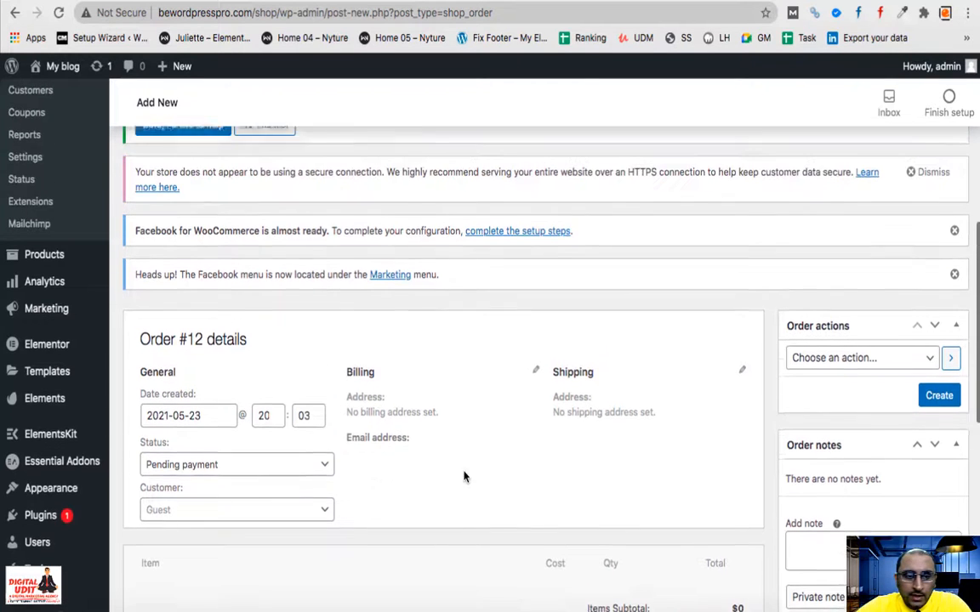
{"action": "scroll", "coordinate": [304, 449], "scroll_direction": "down", "scroll_amount": 10}
{"action": "scroll", "coordinate": [304, 449], "scroll_direction": "up", "scroll_amount": 5}
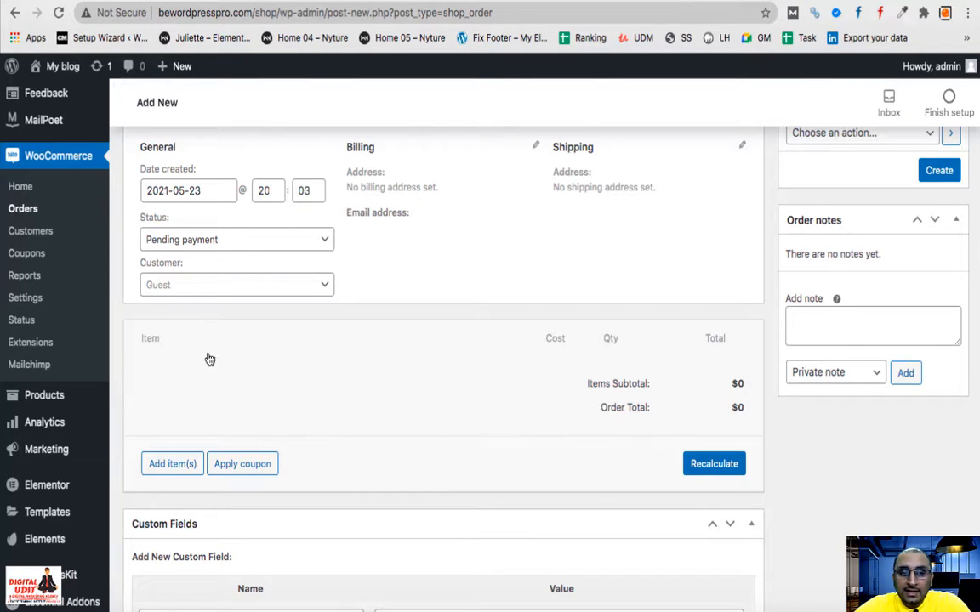
{"action": "left_click", "coordinate": [205, 245]}
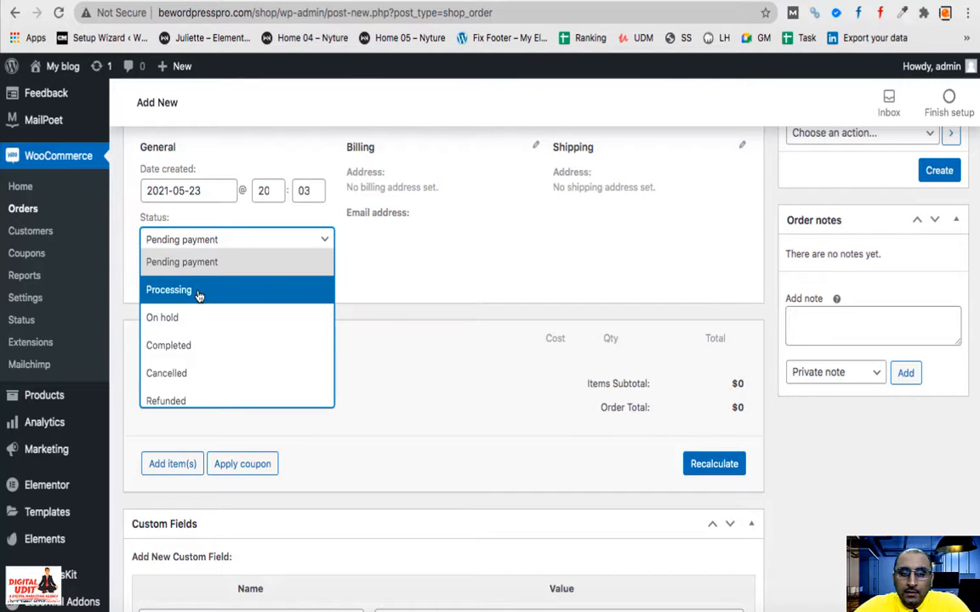
{"action": "scroll", "coordinate": [197, 294], "scroll_direction": "down", "scroll_amount": 1}
{"action": "scroll", "coordinate": [196, 294], "scroll_direction": "up", "scroll_amount": 1}
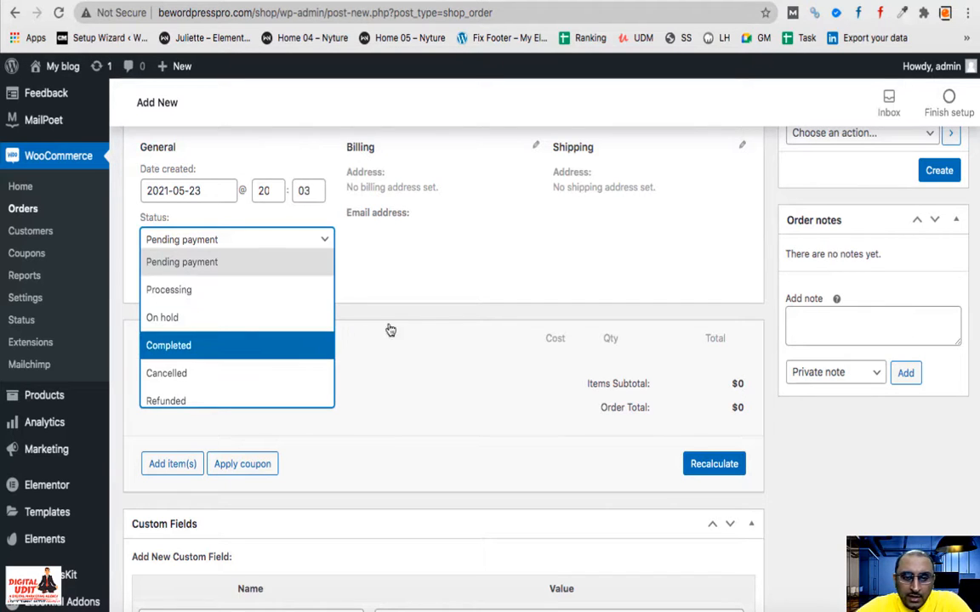
{"action": "left_click", "coordinate": [389, 378]}
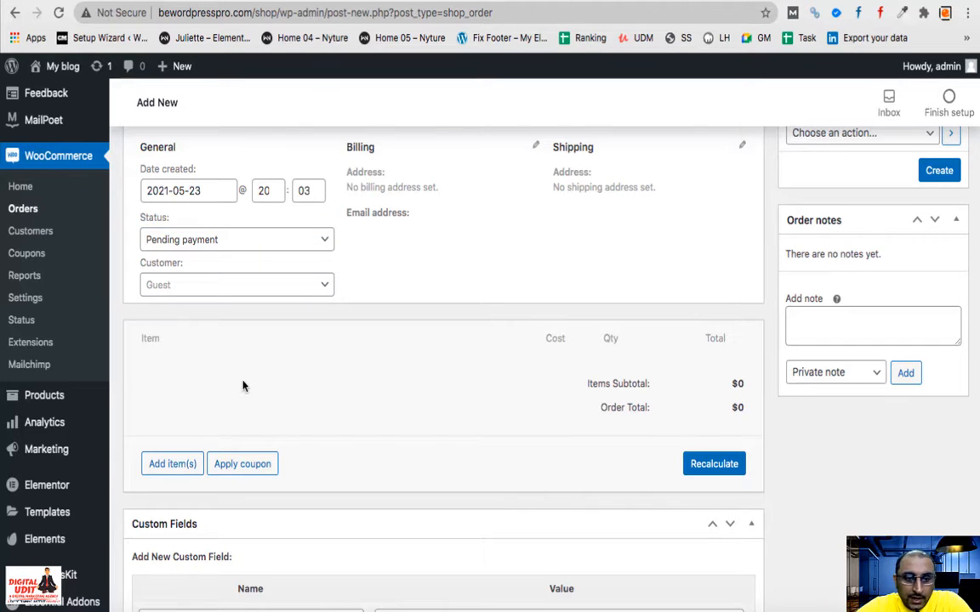
{"action": "scroll", "coordinate": [243, 383], "scroll_direction": "up", "scroll_amount": 5}
{"action": "scroll", "coordinate": [242, 382], "scroll_direction": "up", "scroll_amount": 1}
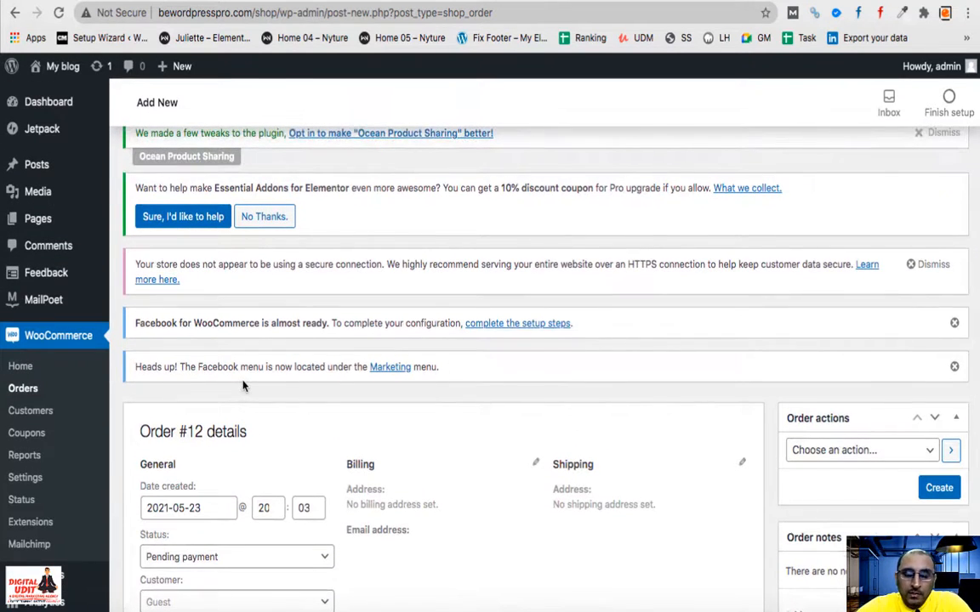
{"action": "scroll", "coordinate": [219, 429], "scroll_direction": "down", "scroll_amount": 2}
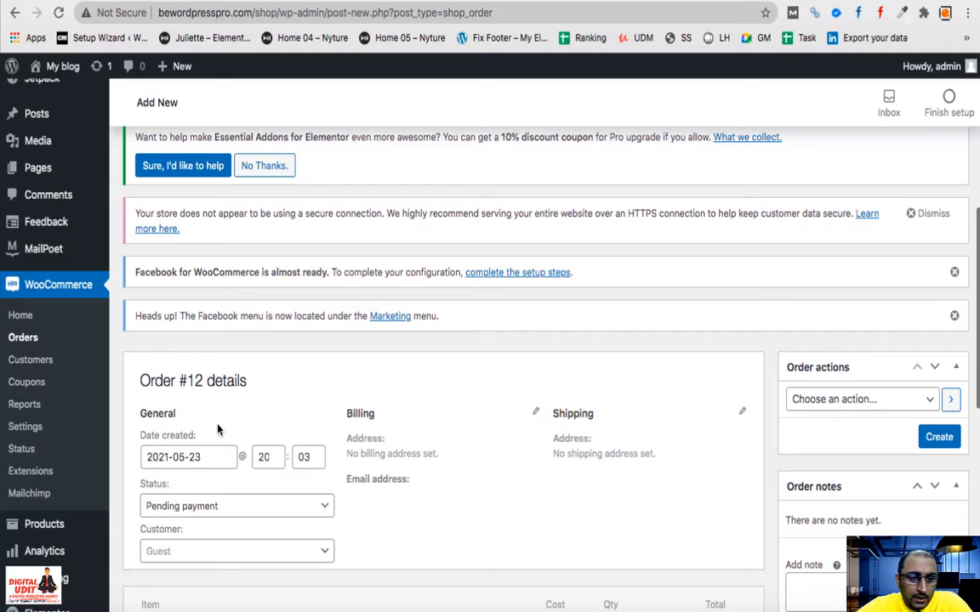
- Check the empty Customers table, then go to the legacy Coupons page
{"action": "left_click", "coordinate": [44, 366]}
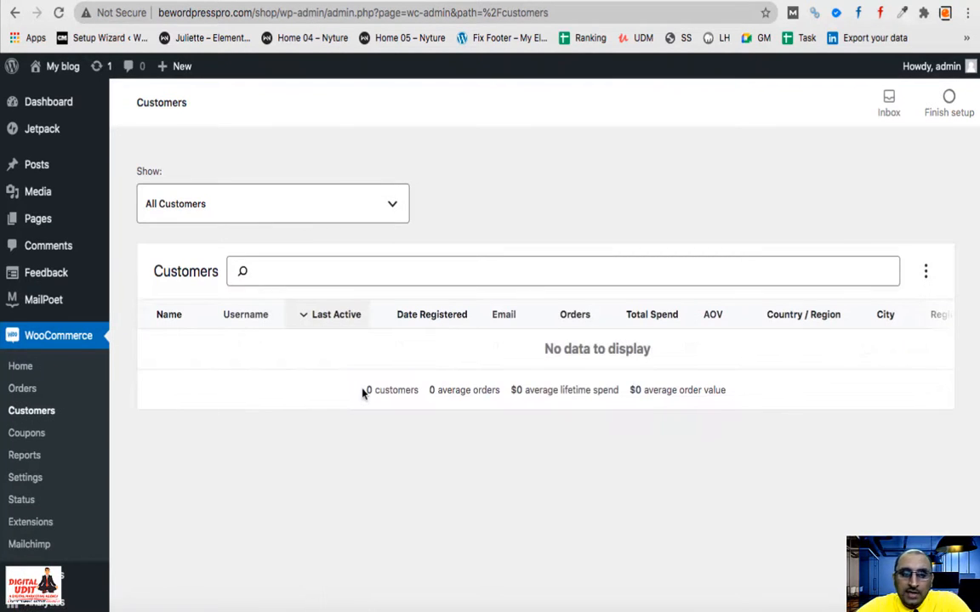
{"action": "scroll", "coordinate": [387, 386], "scroll_direction": "down", "scroll_amount": 3}
{"action": "scroll", "coordinate": [389, 389], "scroll_direction": "down", "scroll_amount": 2}
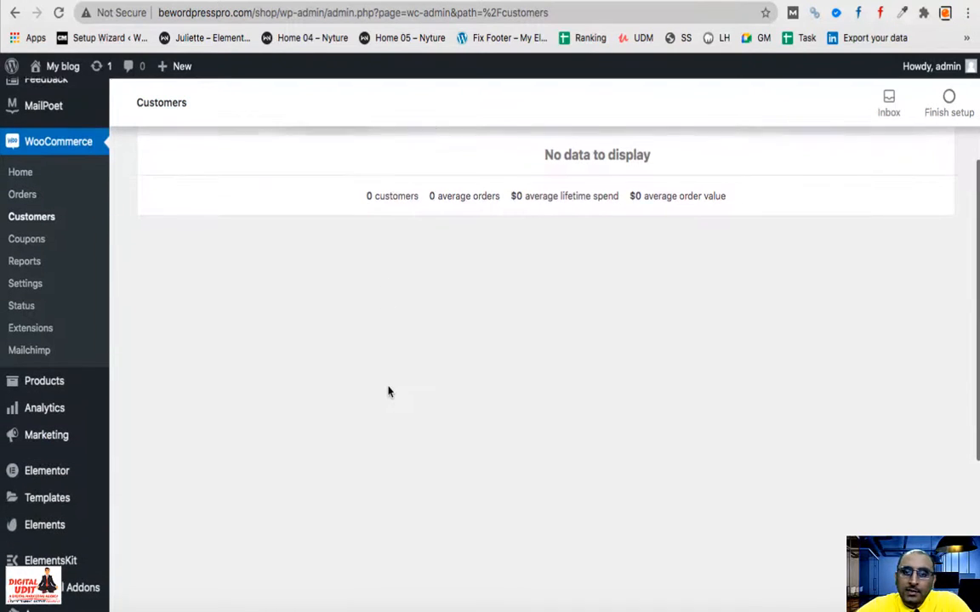
{"action": "scroll", "coordinate": [388, 390], "scroll_direction": "up", "scroll_amount": 4}
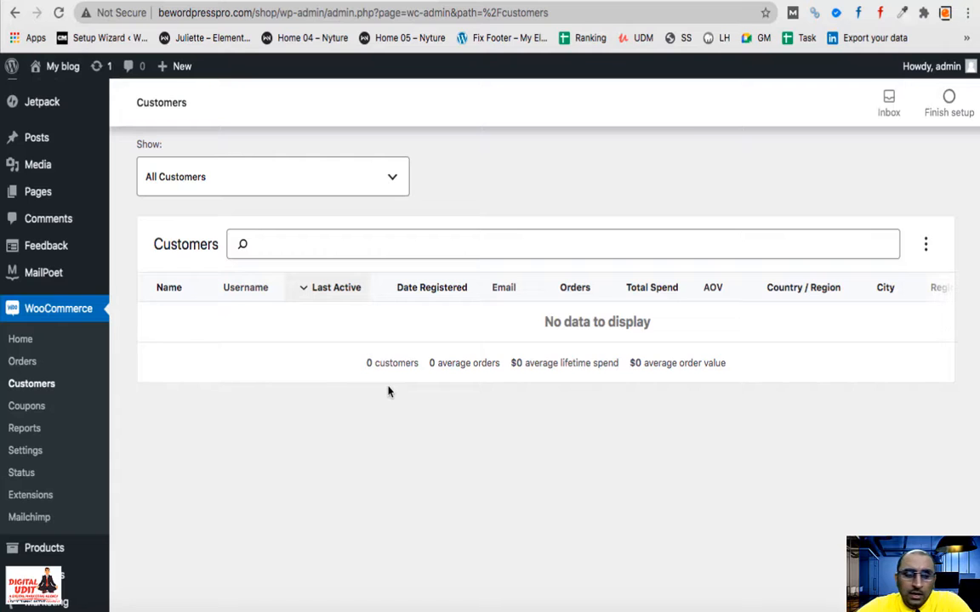
{"action": "left_click", "coordinate": [14, 408]}
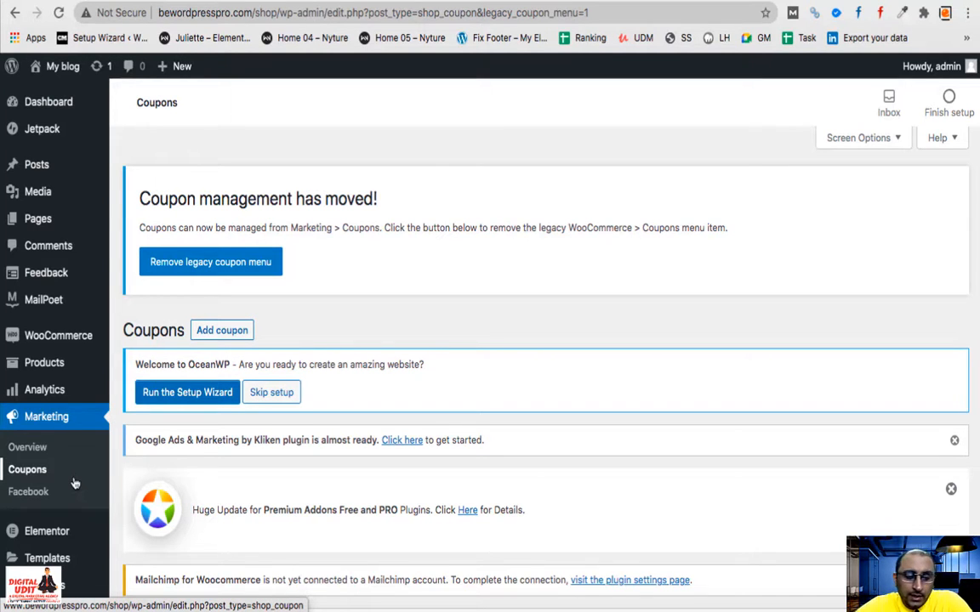
{"action": "scroll", "coordinate": [75, 483], "scroll_direction": "down", "scroll_amount": 1}
{"action": "mouse_move", "coordinate": [75, 483]}
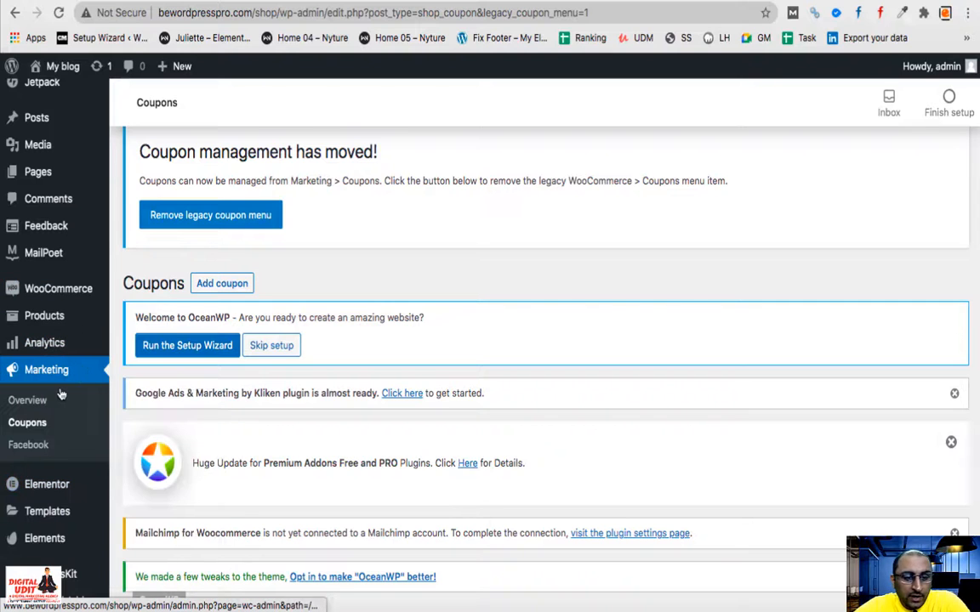
{"action": "scroll", "coordinate": [36, 442], "scroll_direction": "down", "scroll_amount": 1}
{"action": "scroll", "coordinate": [35, 446], "scroll_direction": "up", "scroll_amount": 1}
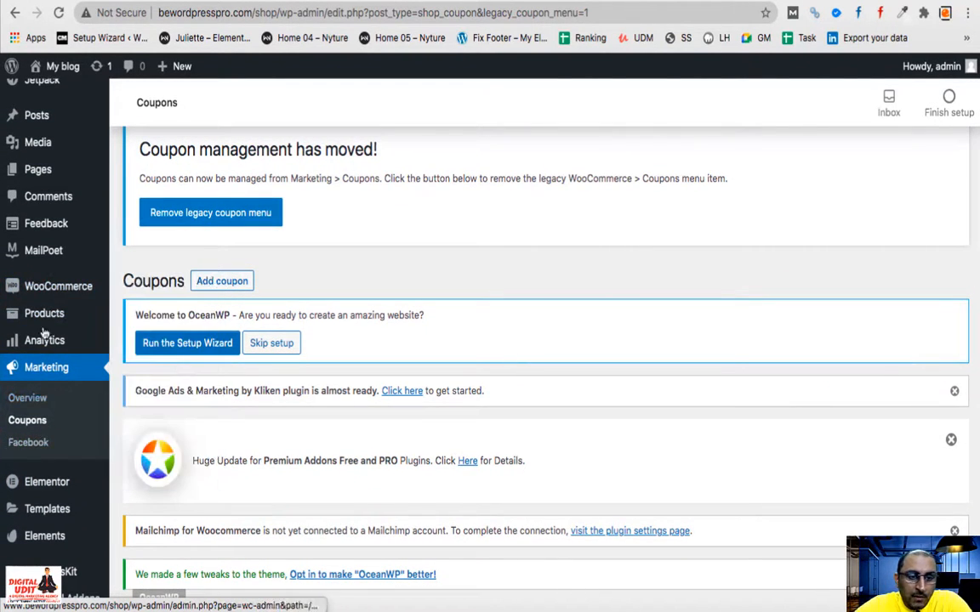
{"action": "mouse_move", "coordinate": [75, 293]}
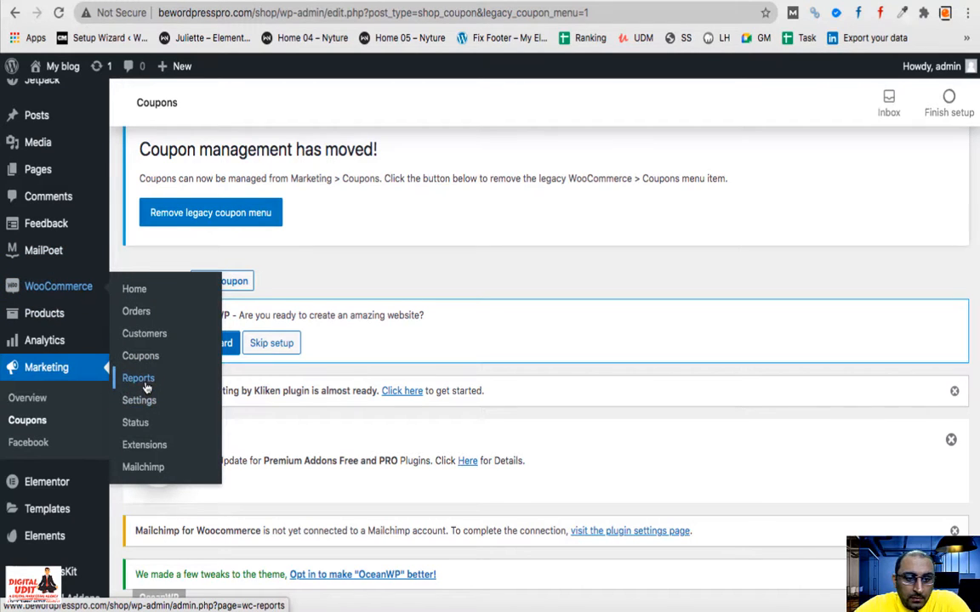
- In General settings, sell to specific countries only, with India as the only country
{"action": "left_click", "coordinate": [142, 406]}
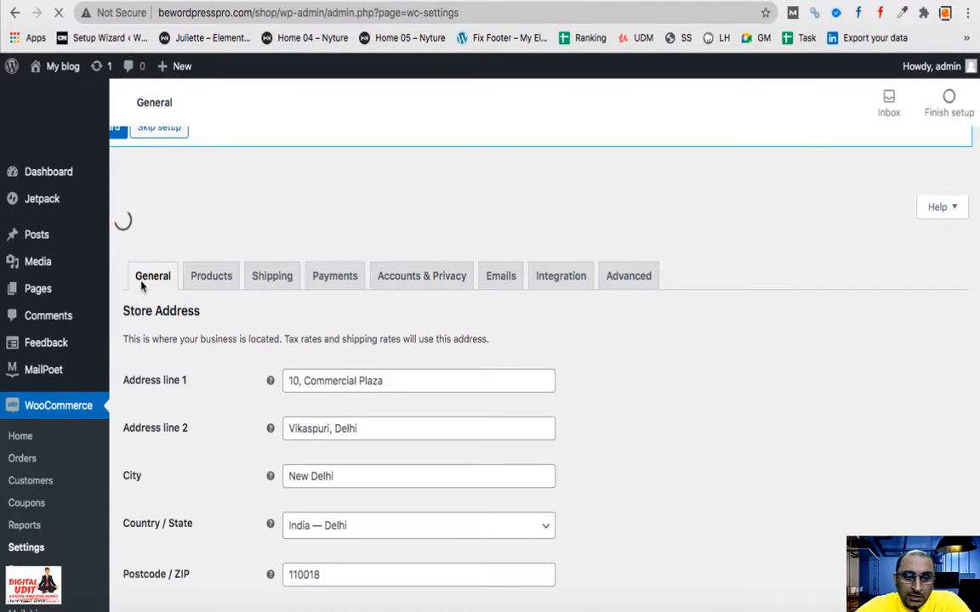
{"action": "scroll", "coordinate": [380, 399], "scroll_direction": "down", "scroll_amount": 10}
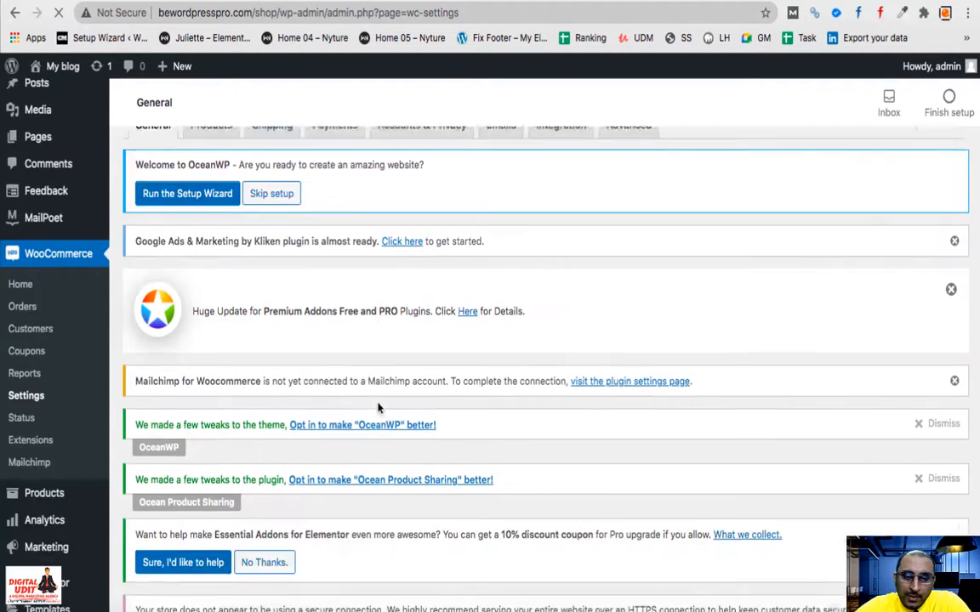
{"action": "scroll", "coordinate": [380, 409], "scroll_direction": "down", "scroll_amount": 5}
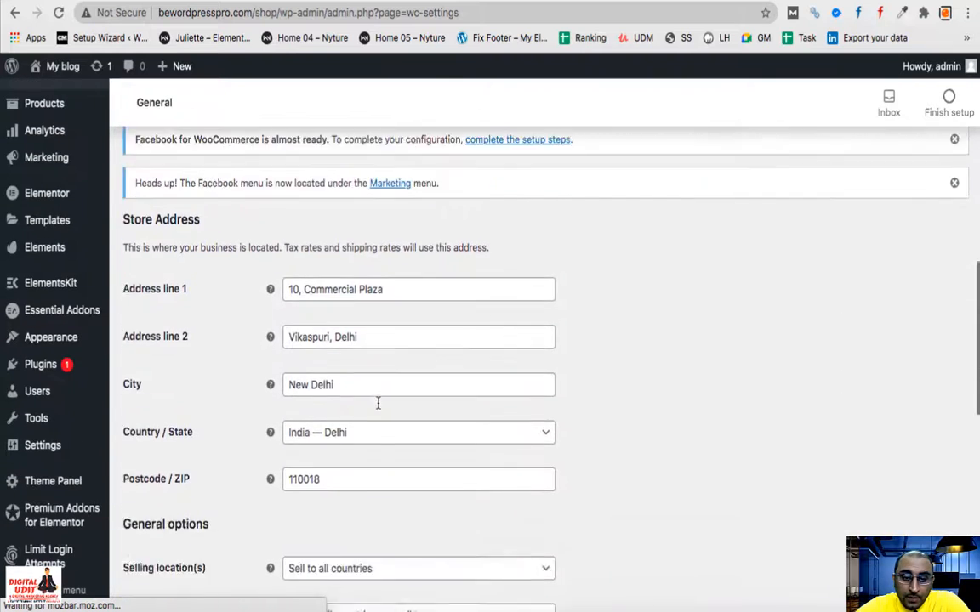
{"action": "scroll", "coordinate": [379, 409], "scroll_direction": "down", "scroll_amount": 2}
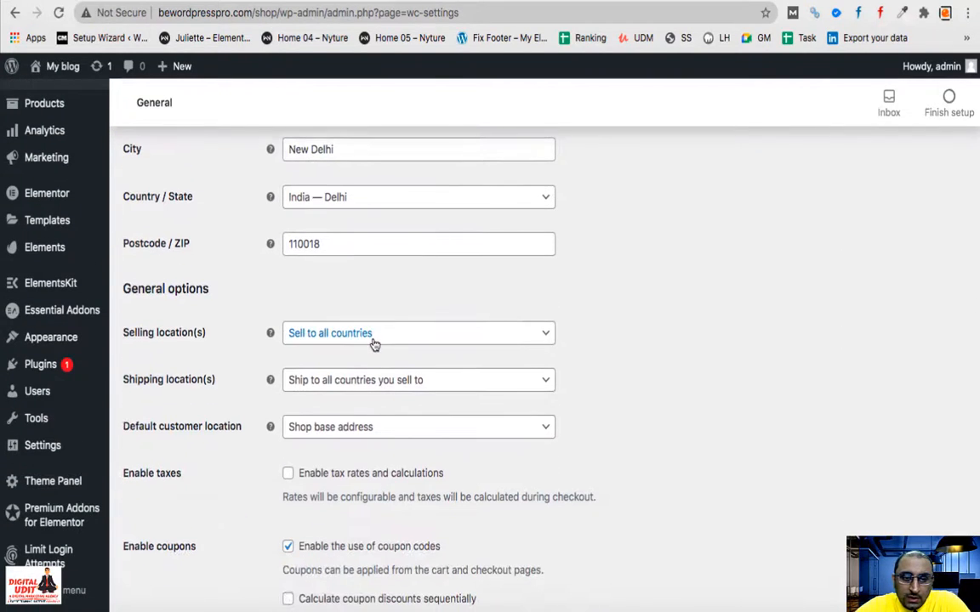
{"action": "left_click", "coordinate": [374, 340]}
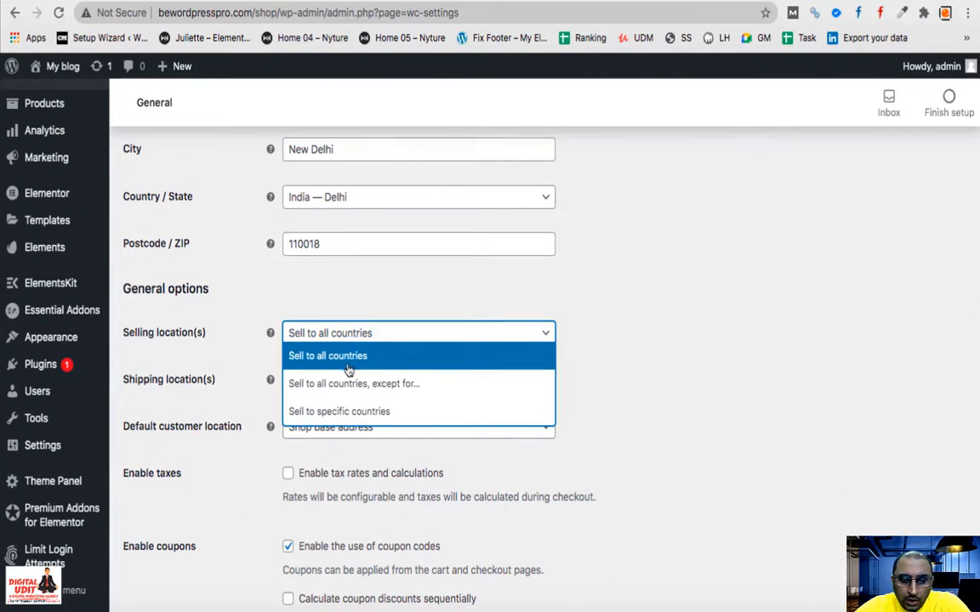
{"action": "left_click", "coordinate": [355, 411]}
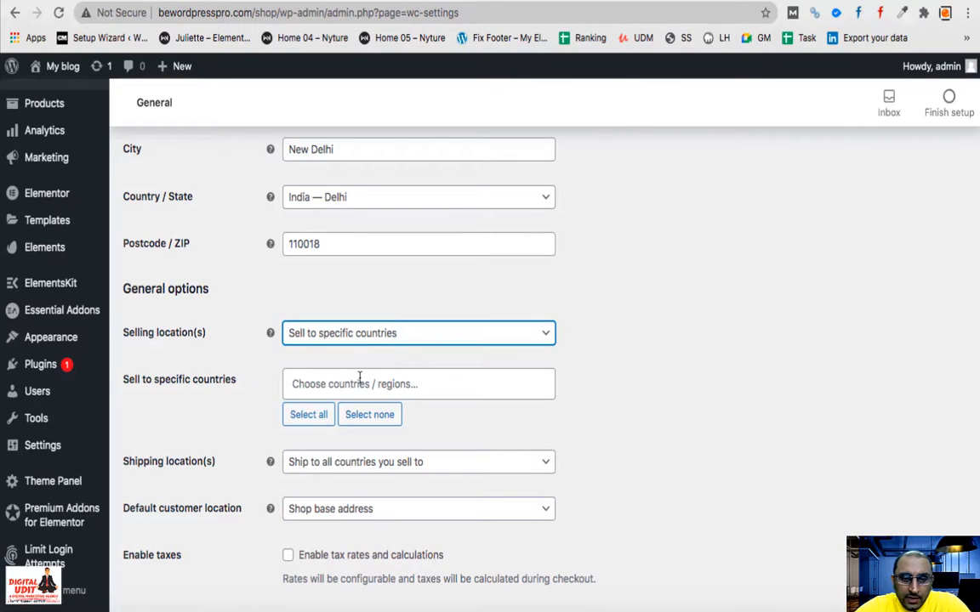
{"action": "left_click", "coordinate": [360, 378]}
{"action": "type", "text": "india"}
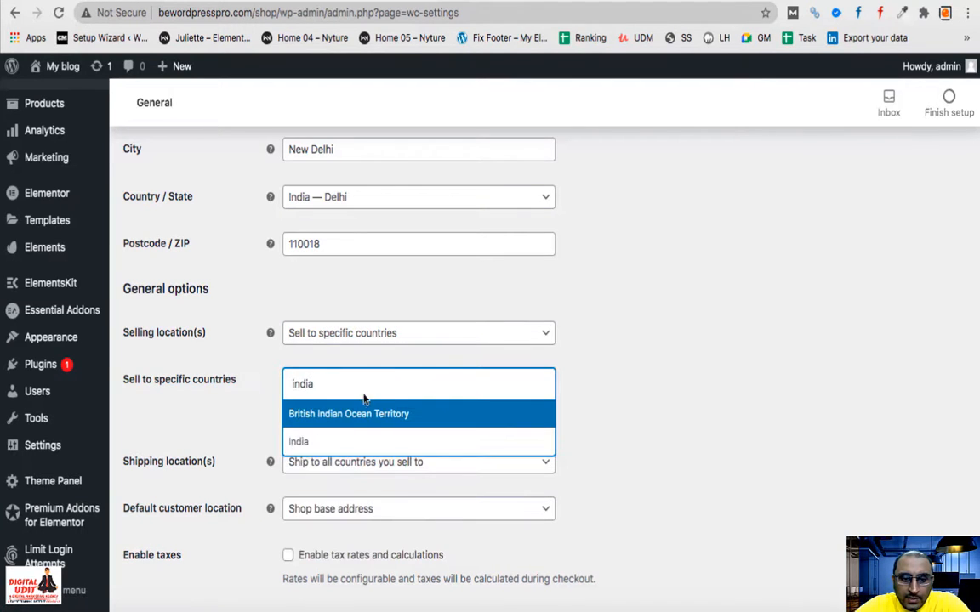
{"action": "left_click", "coordinate": [364, 441]}
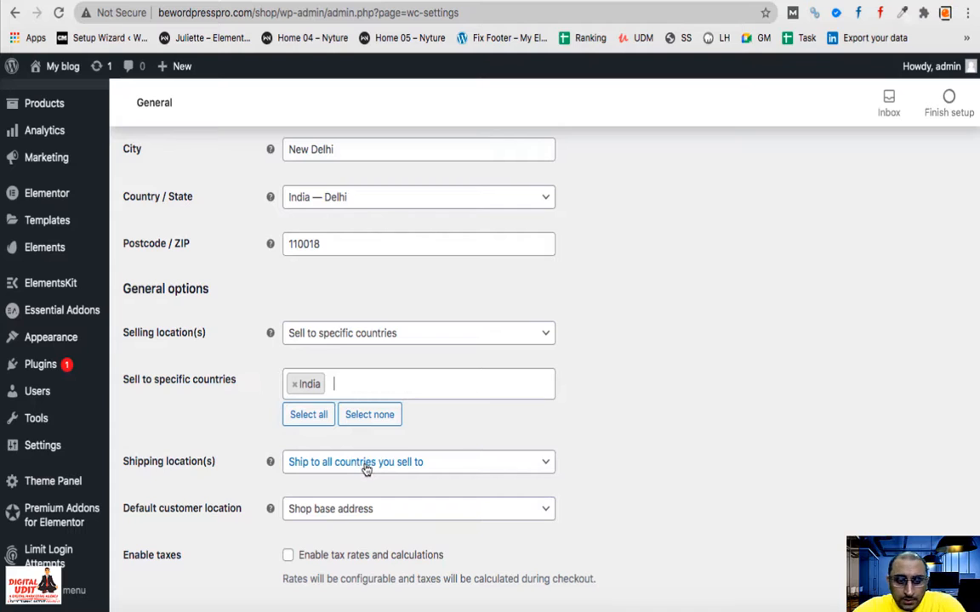
- Set Shipping location(s) to 'Ship to all countries you sell to'
{"action": "left_click", "coordinate": [350, 470]}
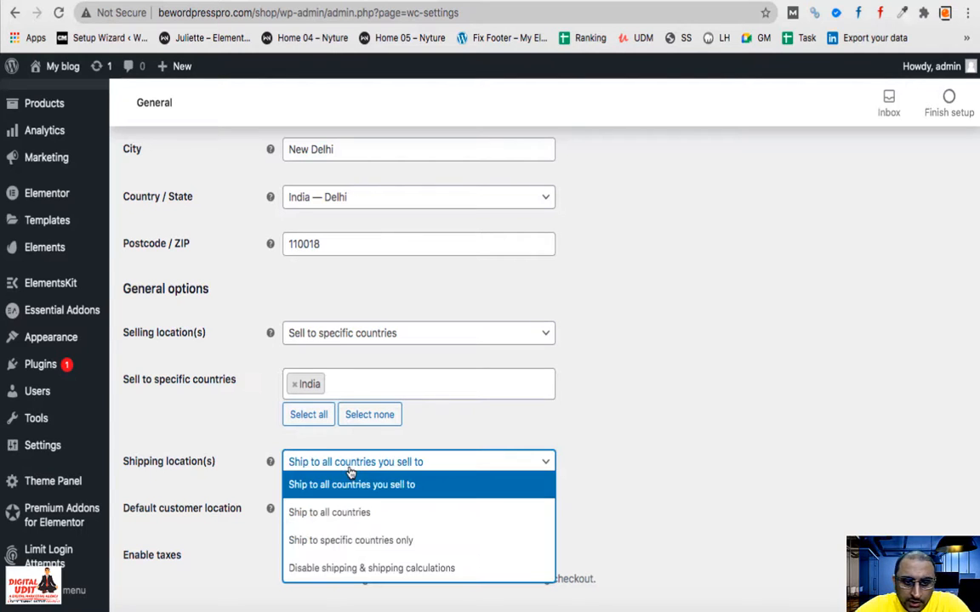
{"action": "left_click", "coordinate": [366, 541]}
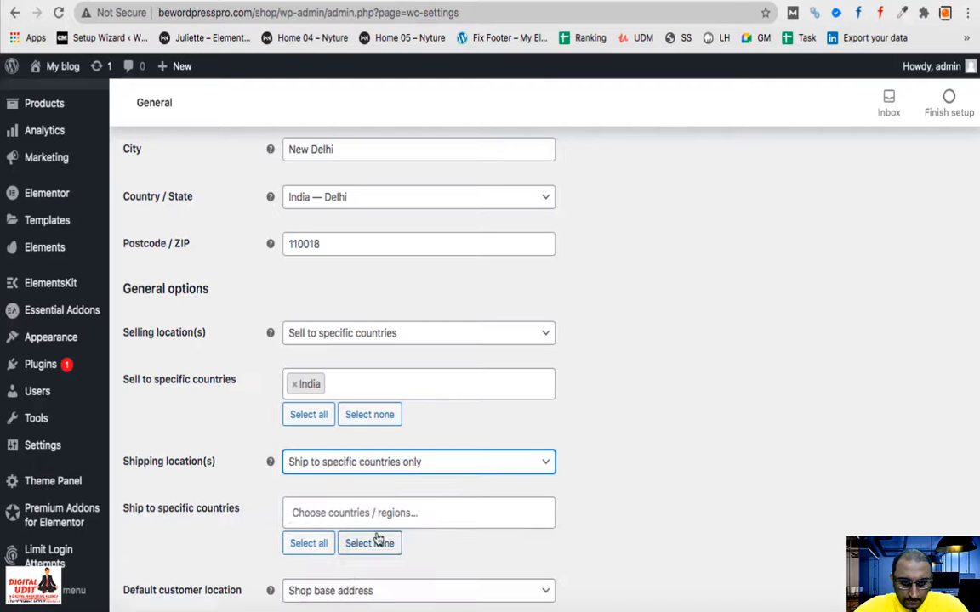
{"action": "left_click", "coordinate": [382, 512]}
{"action": "left_click", "coordinate": [170, 558]}
{"action": "left_click", "coordinate": [348, 464]}
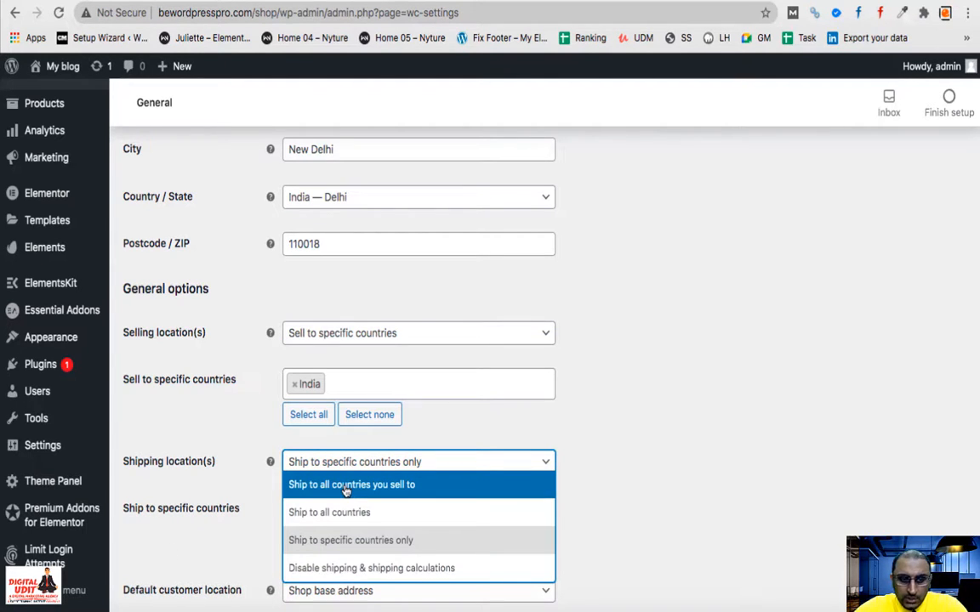
{"action": "left_click", "coordinate": [345, 485]}
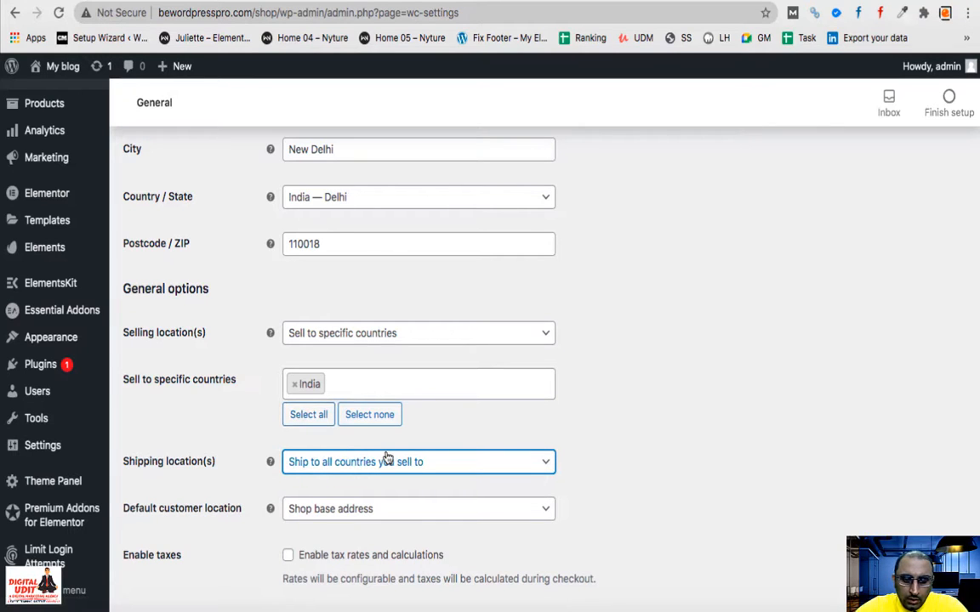
{"action": "scroll", "coordinate": [498, 430], "scroll_direction": "down", "scroll_amount": 3}
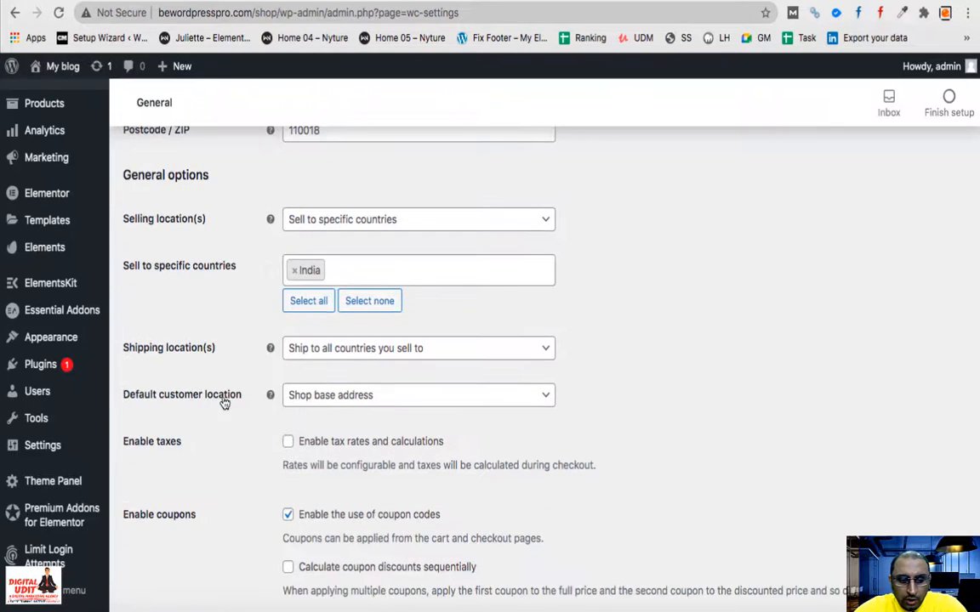
- Keep Shop base address as the default customer location
{"action": "left_click", "coordinate": [356, 400]}
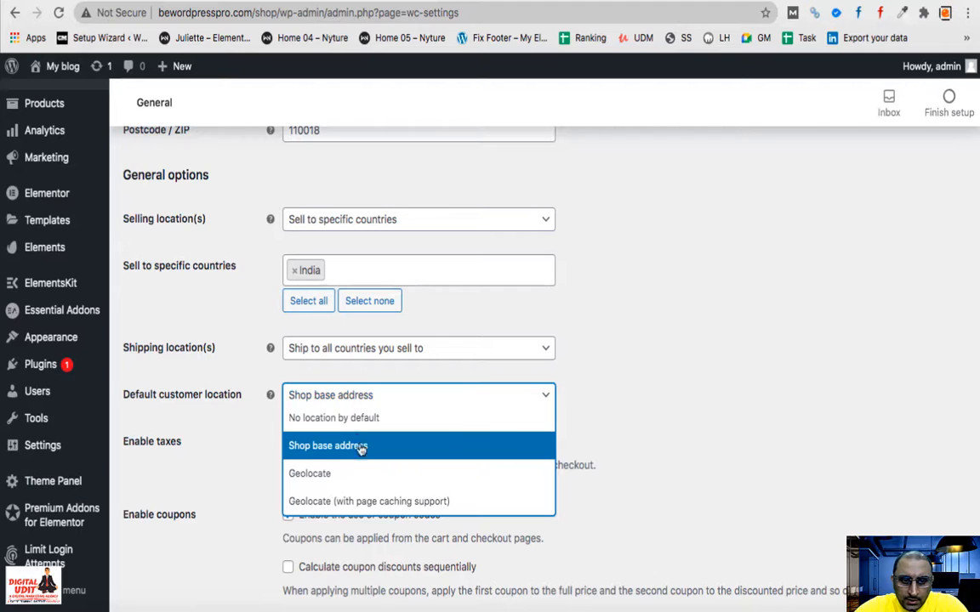
{"action": "left_click", "coordinate": [634, 388]}
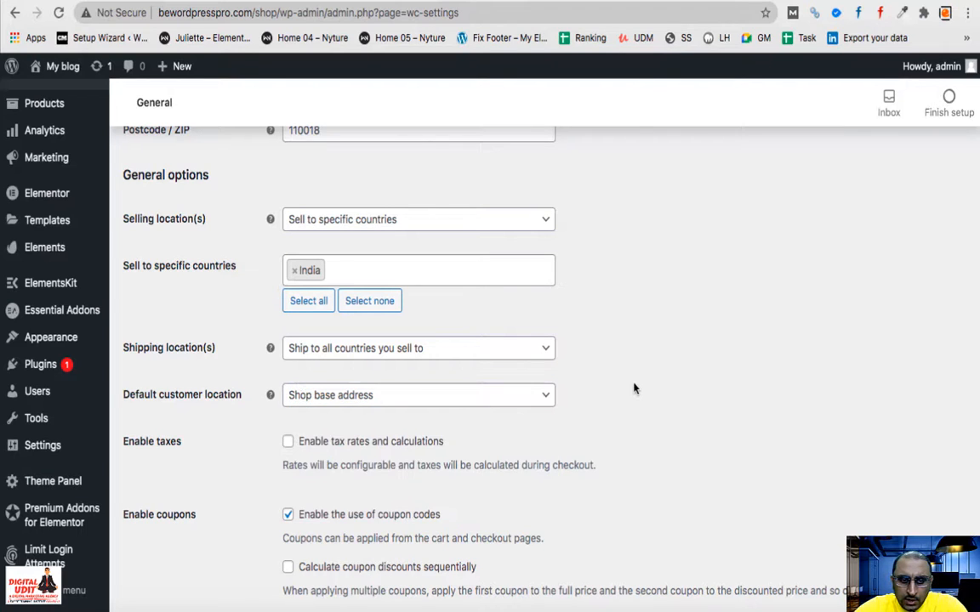
{"action": "scroll", "coordinate": [634, 389], "scroll_direction": "down", "scroll_amount": 3}
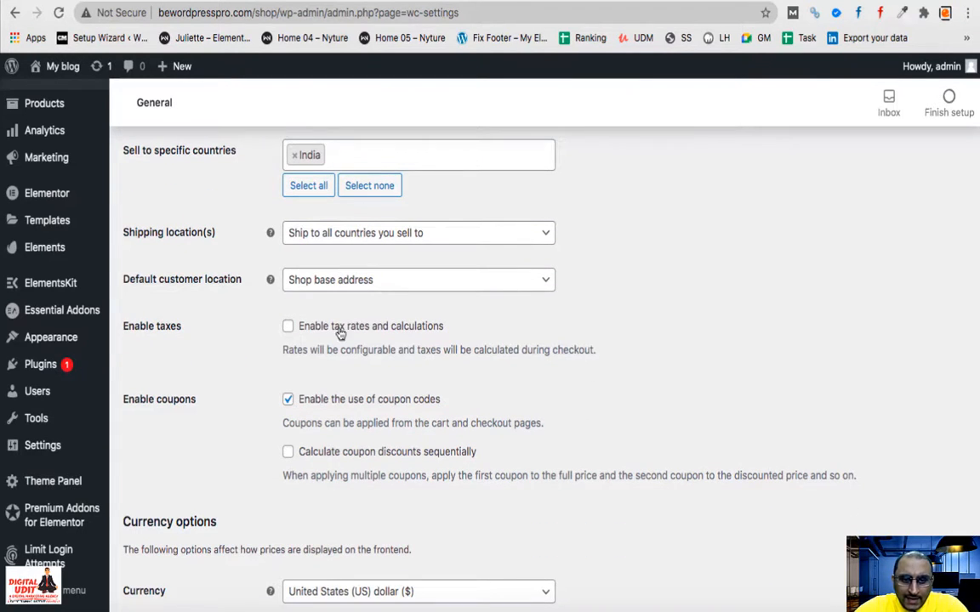
{"action": "scroll", "coordinate": [433, 416], "scroll_direction": "up", "scroll_amount": 12}
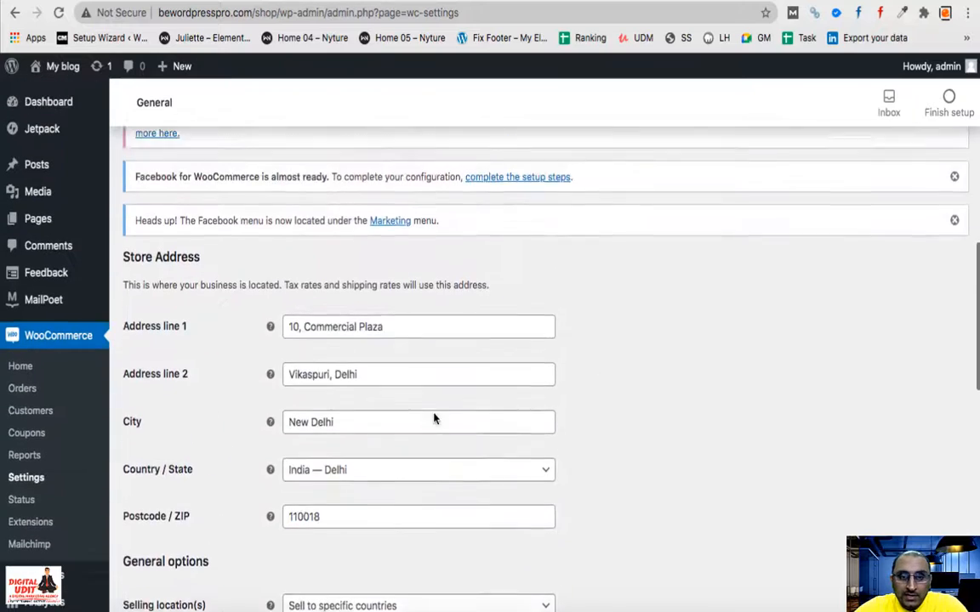
{"action": "scroll", "coordinate": [433, 416], "scroll_direction": "up", "scroll_amount": 10}
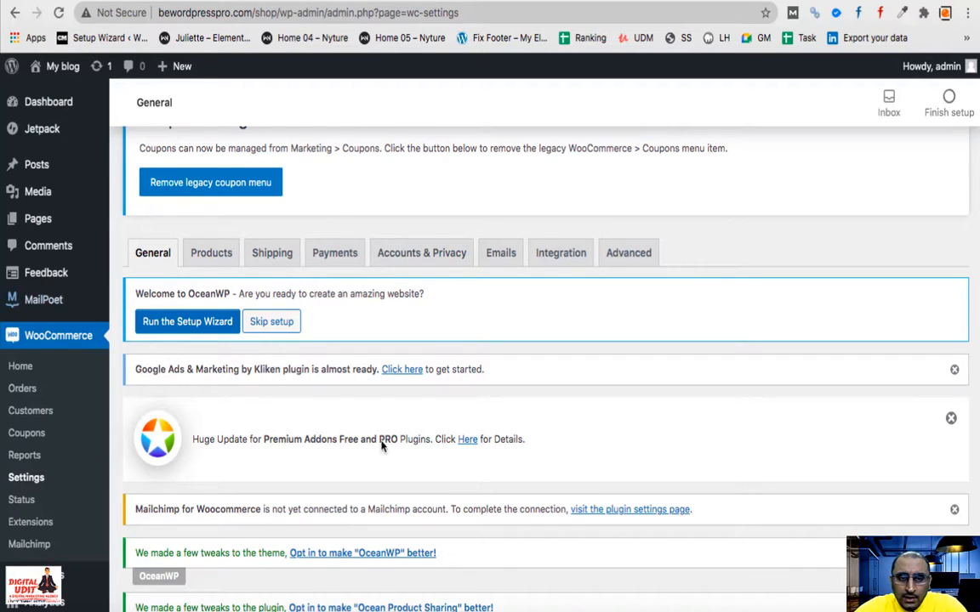
{"action": "scroll", "coordinate": [381, 447], "scroll_direction": "down", "scroll_amount": 15}
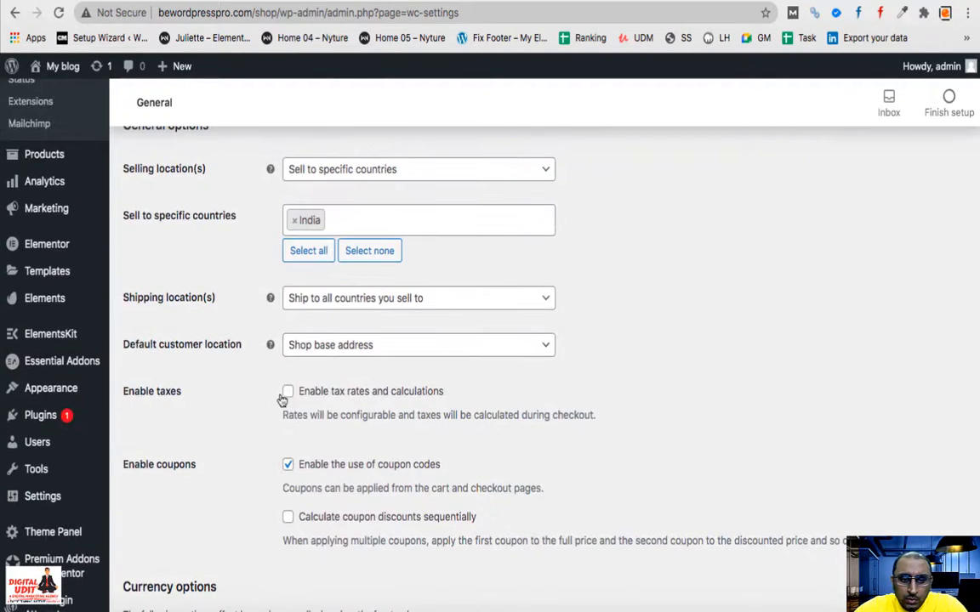
{"action": "scroll", "coordinate": [282, 400], "scroll_direction": "up", "scroll_amount": 12}
{"action": "scroll", "coordinate": [298, 368], "scroll_direction": "down", "scroll_amount": 6}
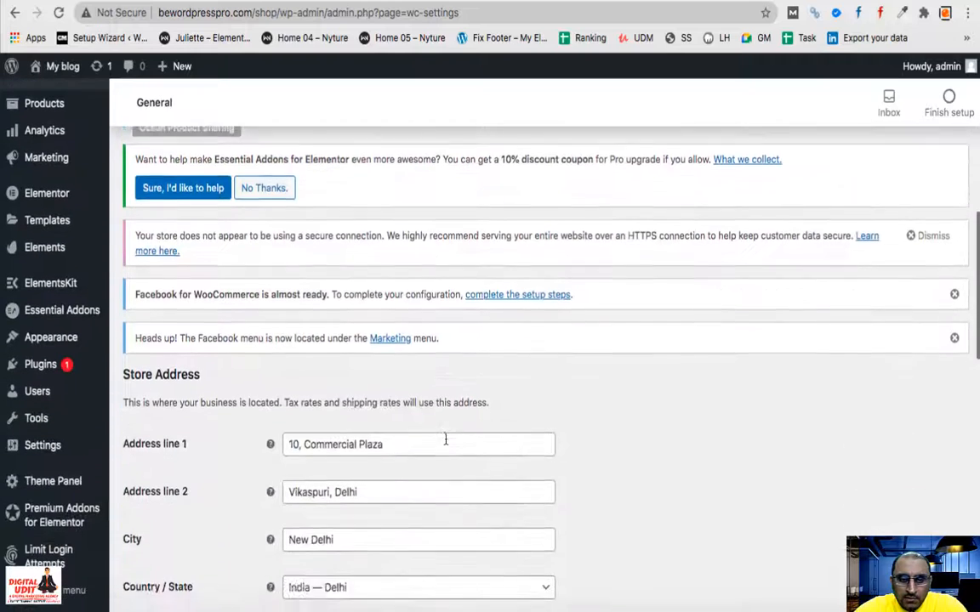
{"action": "scroll", "coordinate": [445, 439], "scroll_direction": "down", "scroll_amount": 10}
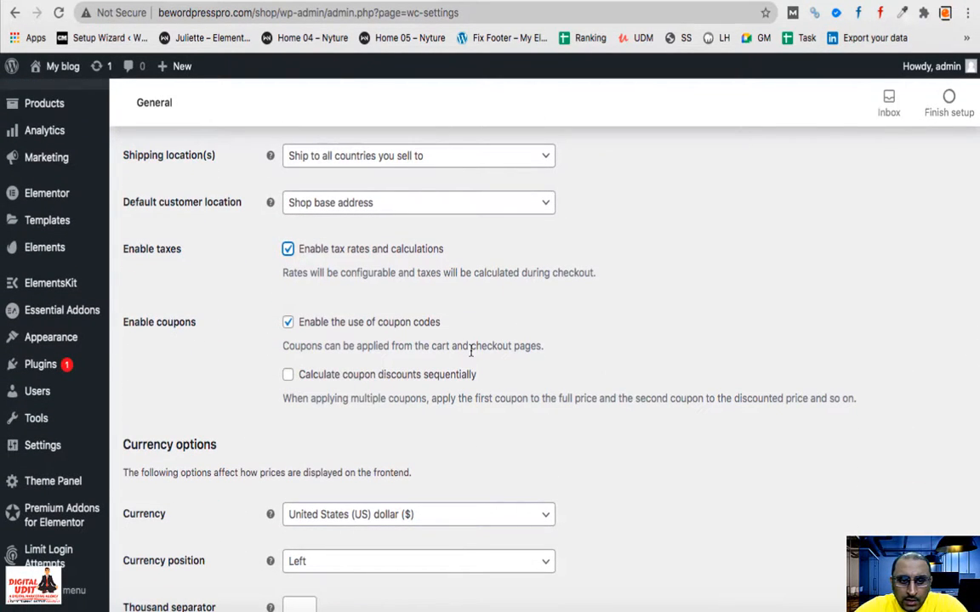
{"action": "scroll", "coordinate": [250, 378], "scroll_direction": "down", "scroll_amount": 1}
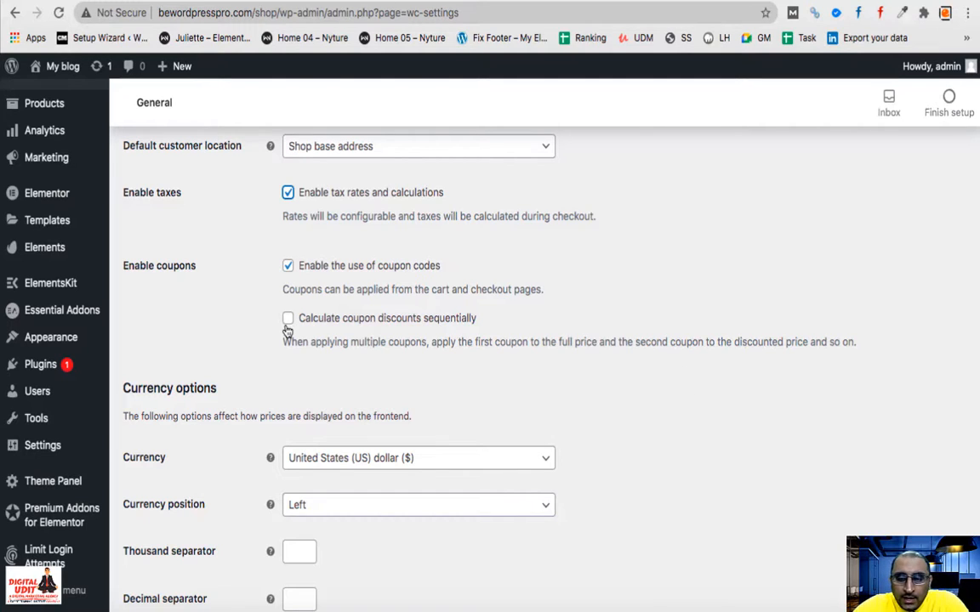
{"action": "scroll", "coordinate": [288, 332], "scroll_direction": "down", "scroll_amount": 3}
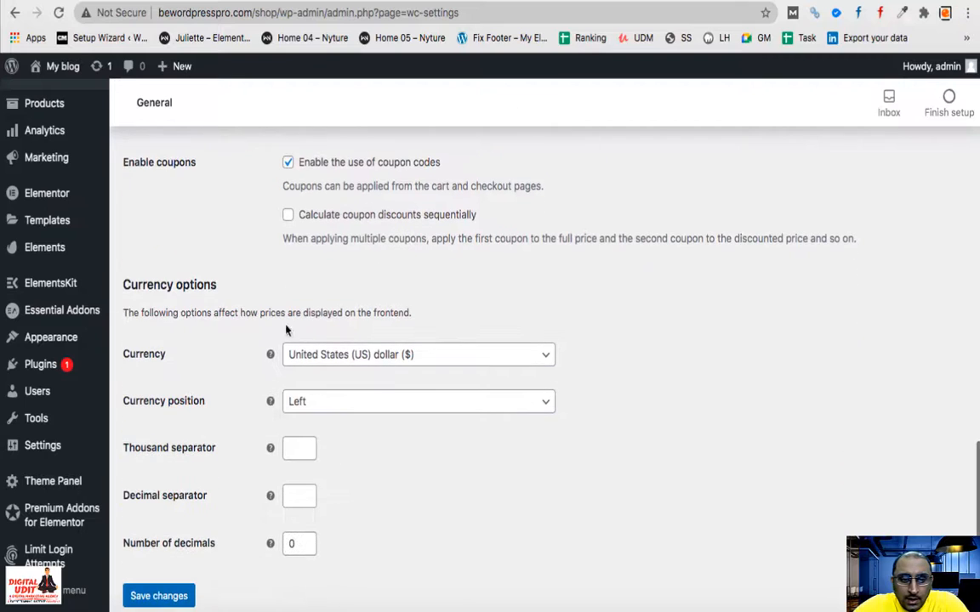
- Set the store currency to Indian rupee (₹) and save the general settings
{"action": "left_click", "coordinate": [373, 352]}
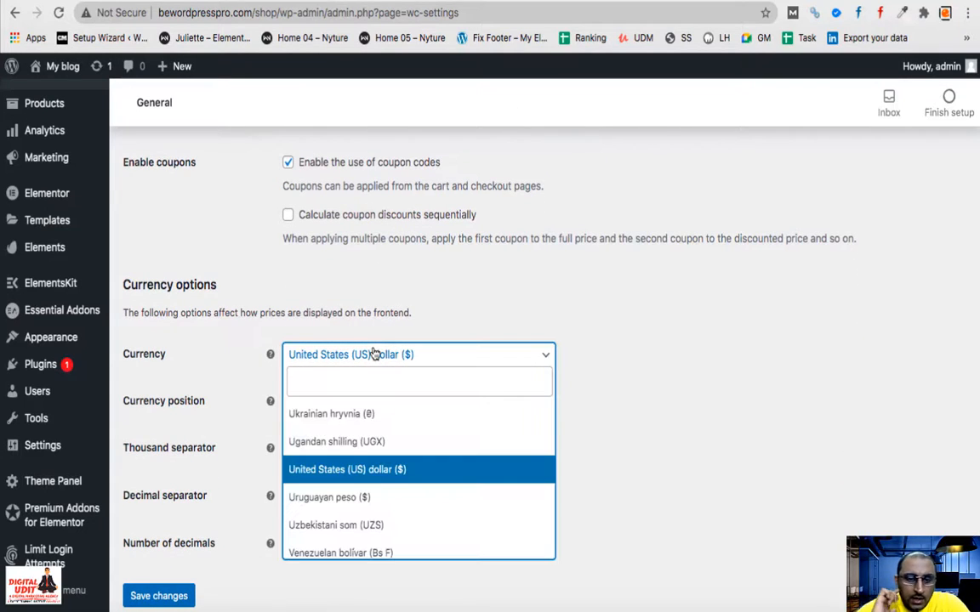
{"action": "type", "text": "ind"}
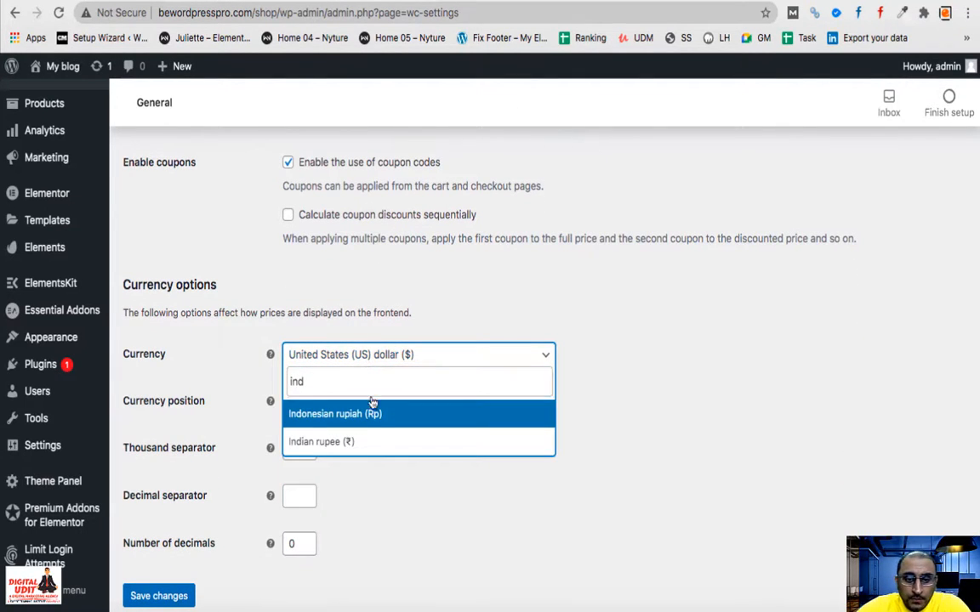
{"action": "left_click", "coordinate": [371, 457]}
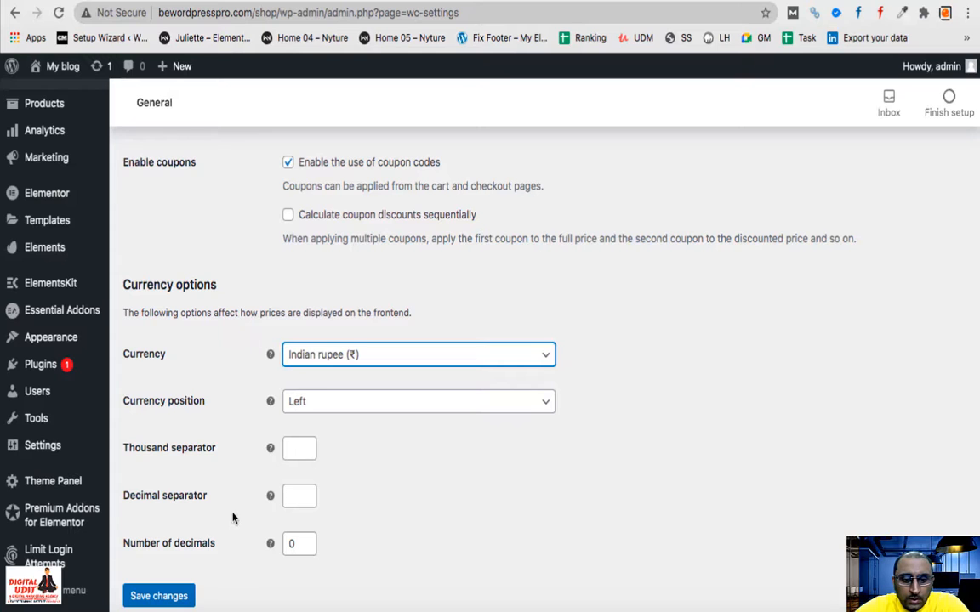
{"action": "scroll", "coordinate": [233, 518], "scroll_direction": "down", "scroll_amount": 2}
{"action": "left_click", "coordinate": [174, 528]}
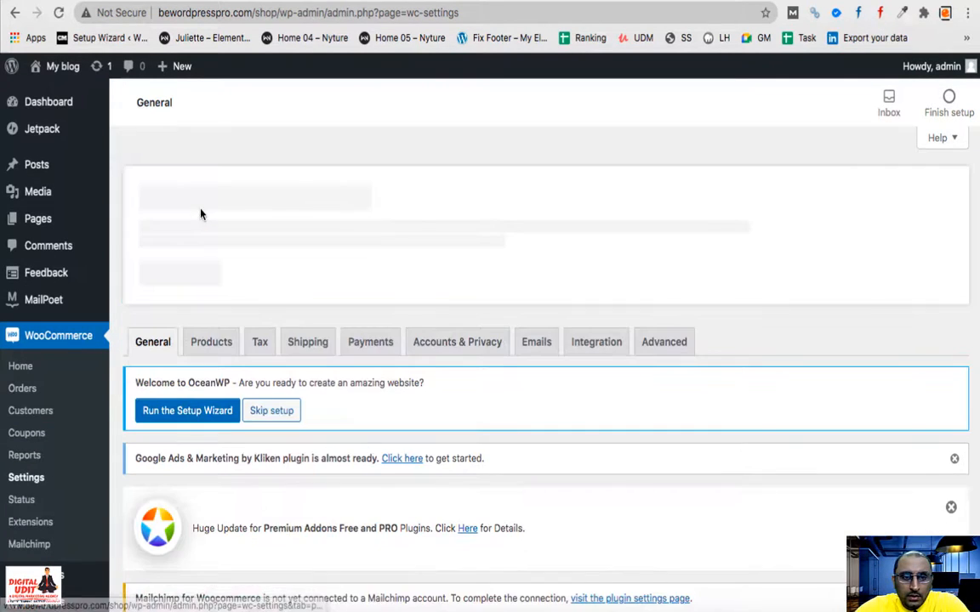
{"action": "left_click_drag", "start_coordinate": [201, 210], "coordinate": [192, 385]}
- Open the Products settings tab
{"action": "left_click", "coordinate": [252, 349]}
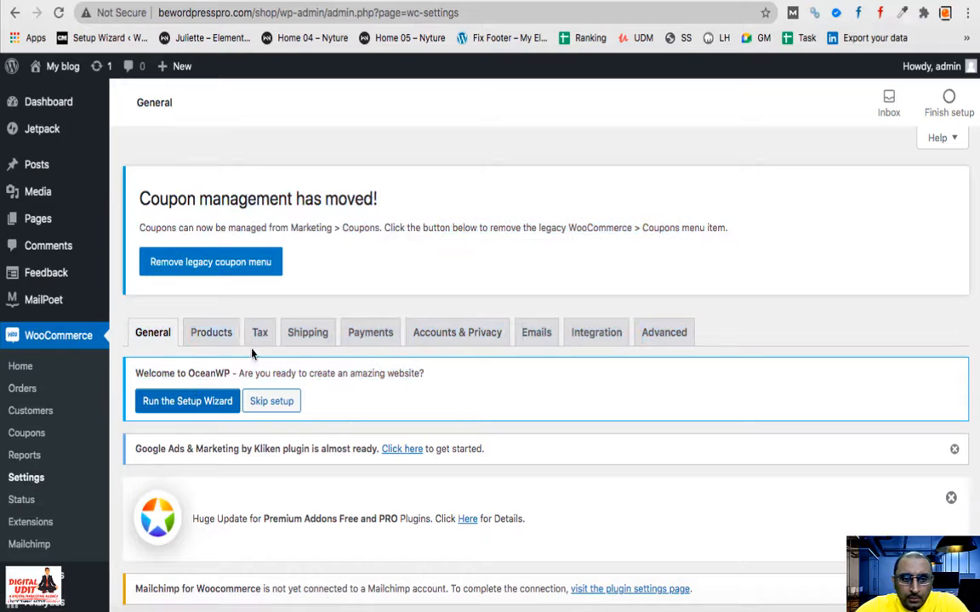
{"action": "left_click", "coordinate": [209, 334]}
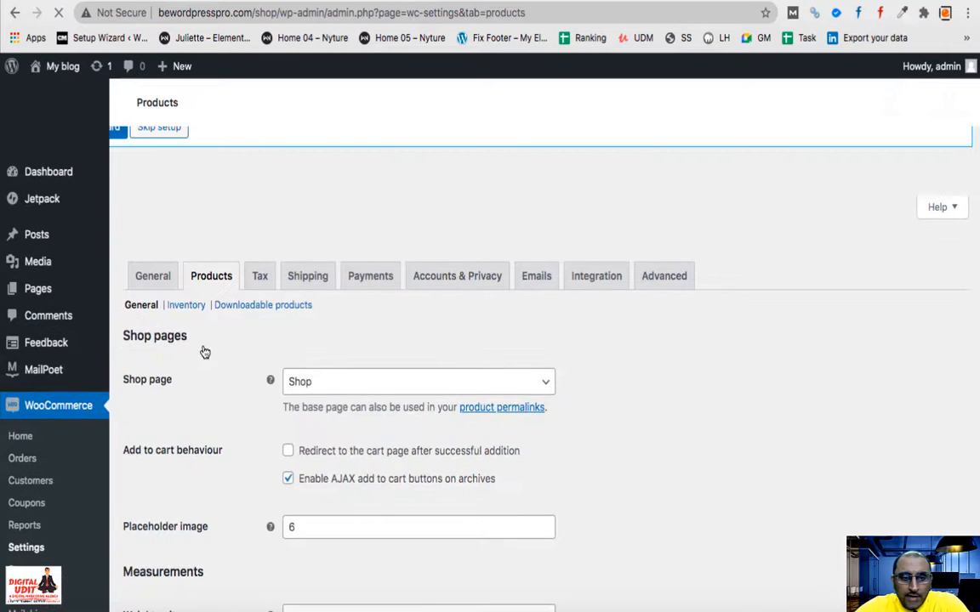
{"action": "scroll", "coordinate": [195, 382], "scroll_direction": "down", "scroll_amount": 3}
{"action": "scroll", "coordinate": [202, 361], "scroll_direction": "down", "scroll_amount": 4}
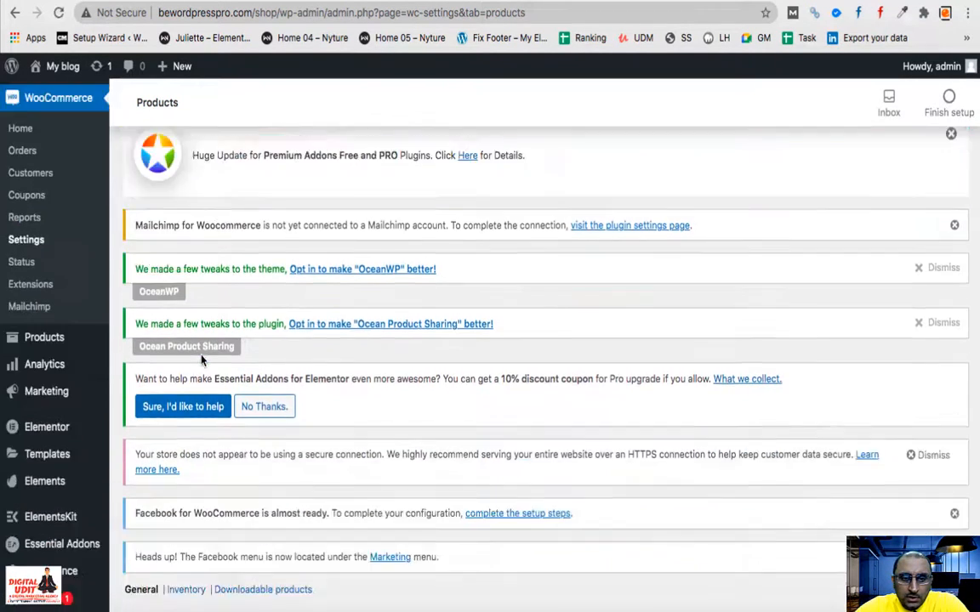
{"action": "scroll", "coordinate": [68, 247], "scroll_direction": "up", "scroll_amount": 10}
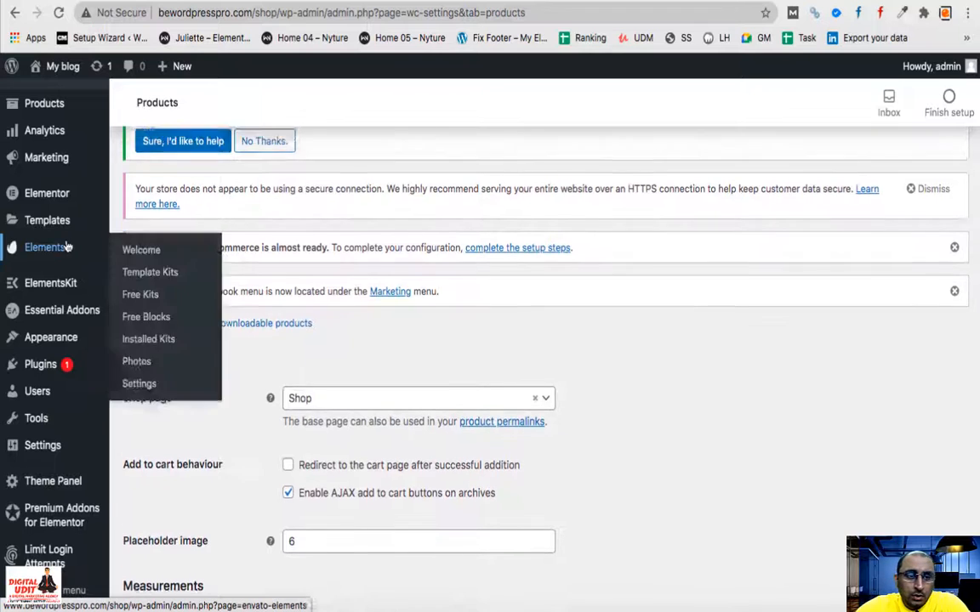
- Review the site's Pages list (Cart, Checkout, Shop) in a new browser tab
{"action": "mouse_move", "coordinate": [59, 220]}
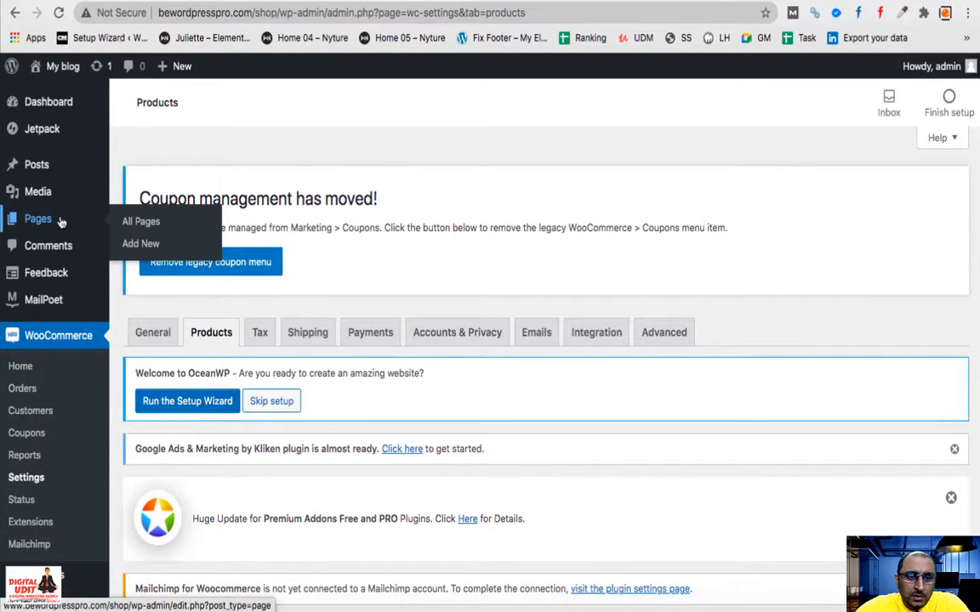
{"action": "right_click", "coordinate": [132, 226]}
{"action": "left_click", "coordinate": [145, 226]}
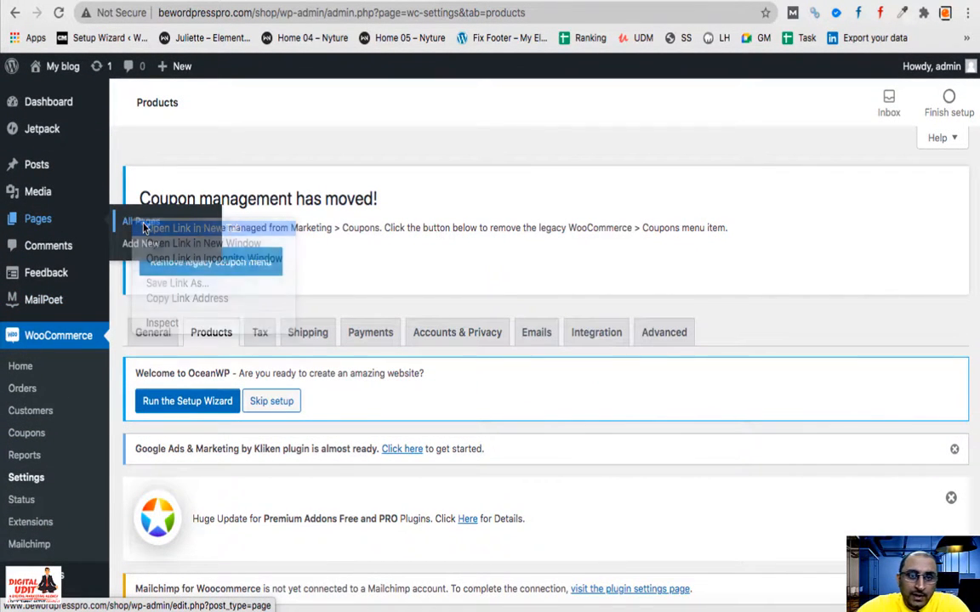
{"action": "left_click", "coordinate": [520, 2]}
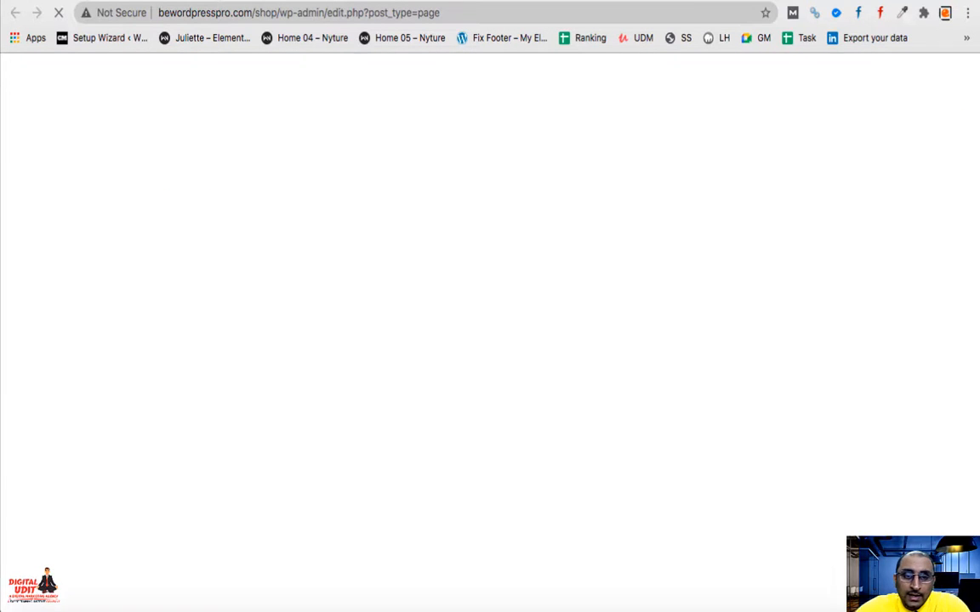
{"action": "scroll", "coordinate": [455, 278], "scroll_direction": "down", "scroll_amount": 3}
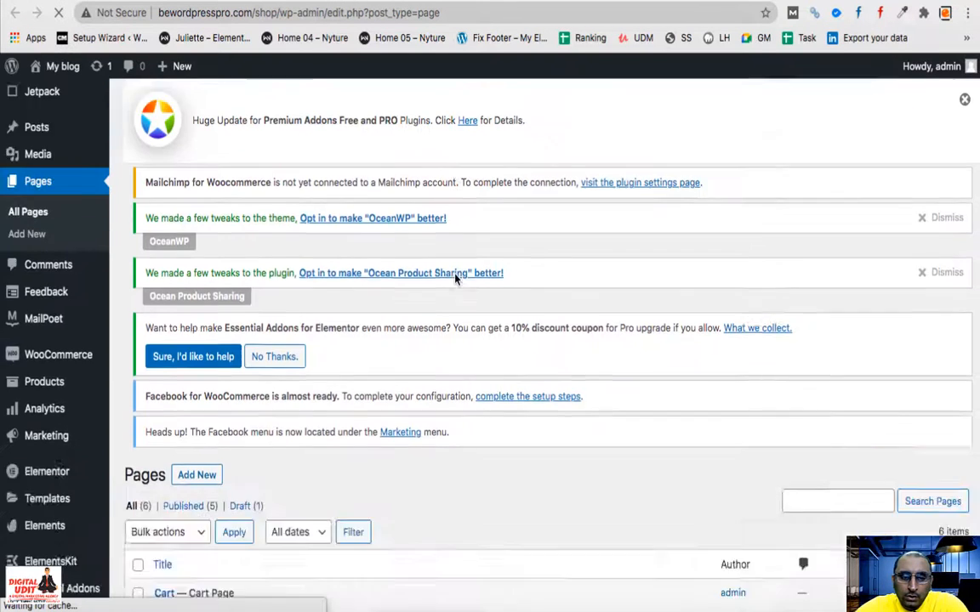
{"action": "scroll", "coordinate": [455, 278], "scroll_direction": "down", "scroll_amount": 4}
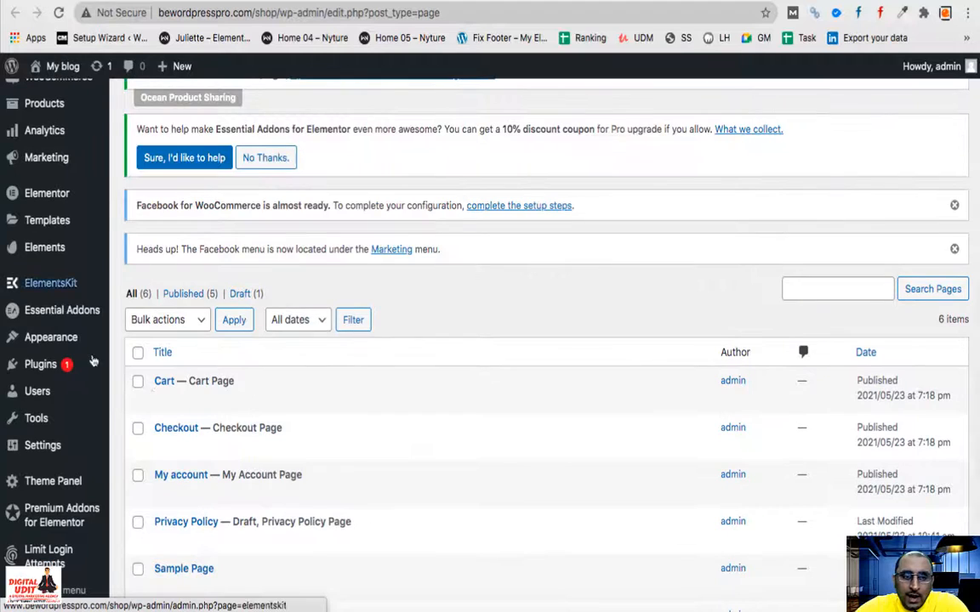
{"action": "scroll", "coordinate": [186, 391], "scroll_direction": "down", "scroll_amount": 3}
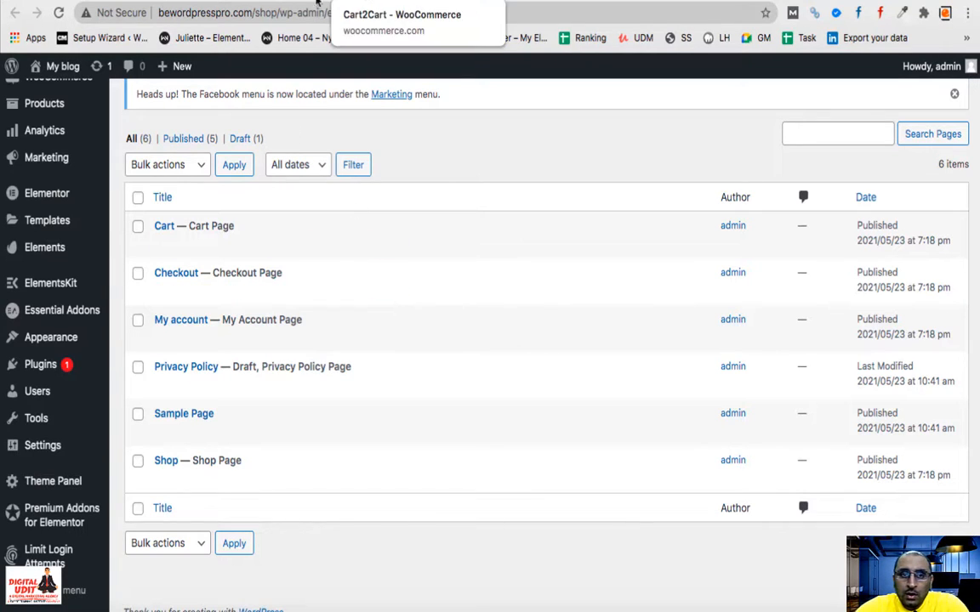
{"action": "left_click", "coordinate": [194, 3]}
- Check the shop page dropdown and leave Shop selected
{"action": "scroll", "coordinate": [329, 288], "scroll_direction": "down", "scroll_amount": 5}
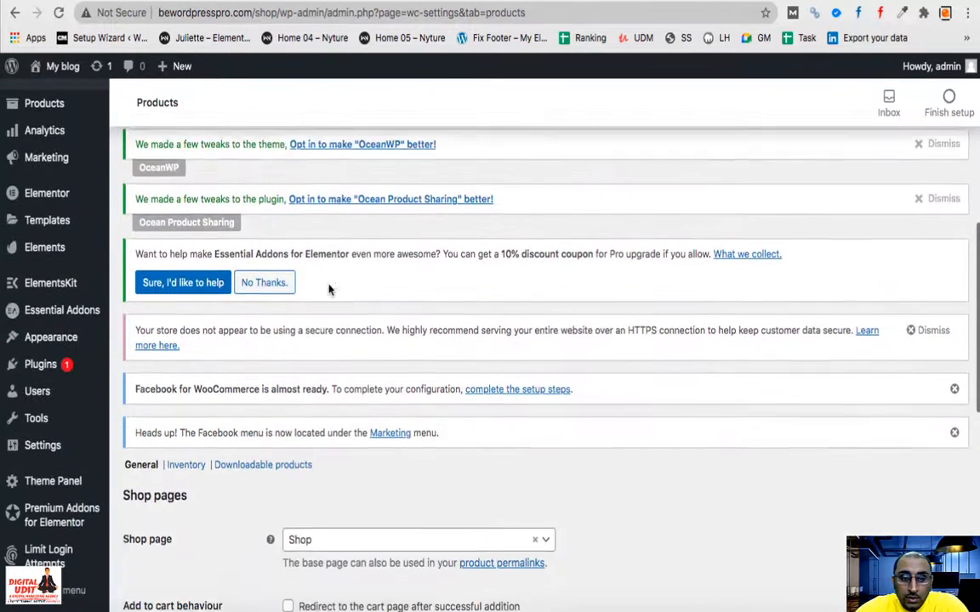
{"action": "scroll", "coordinate": [329, 289], "scroll_direction": "down", "scroll_amount": 3}
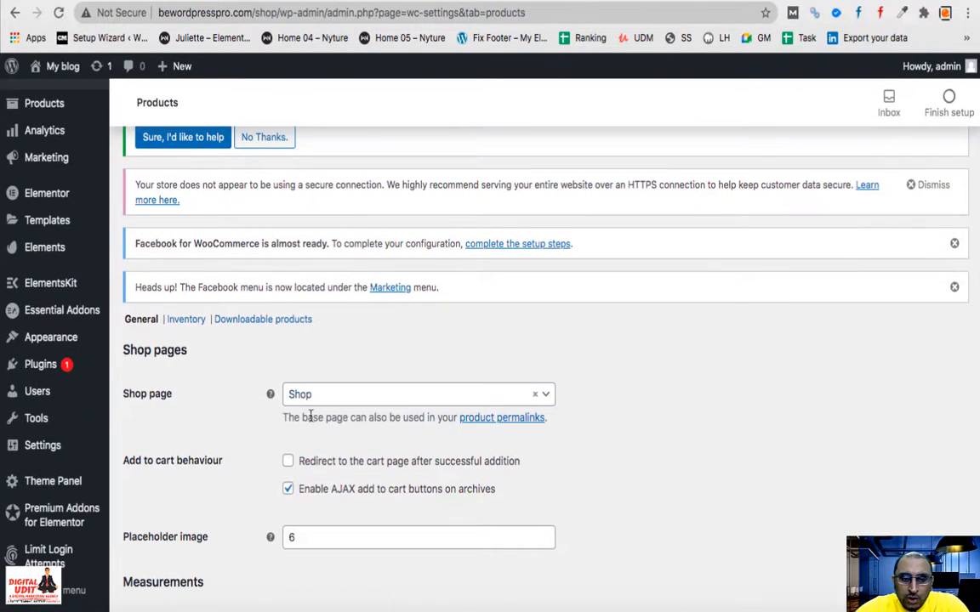
{"action": "left_click", "coordinate": [323, 398]}
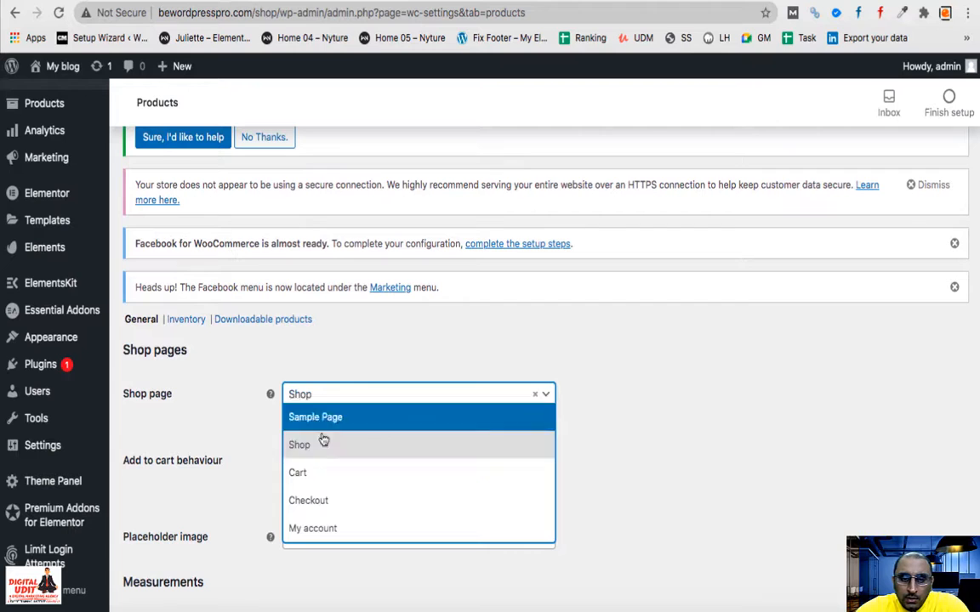
{"action": "left_click", "coordinate": [319, 349]}
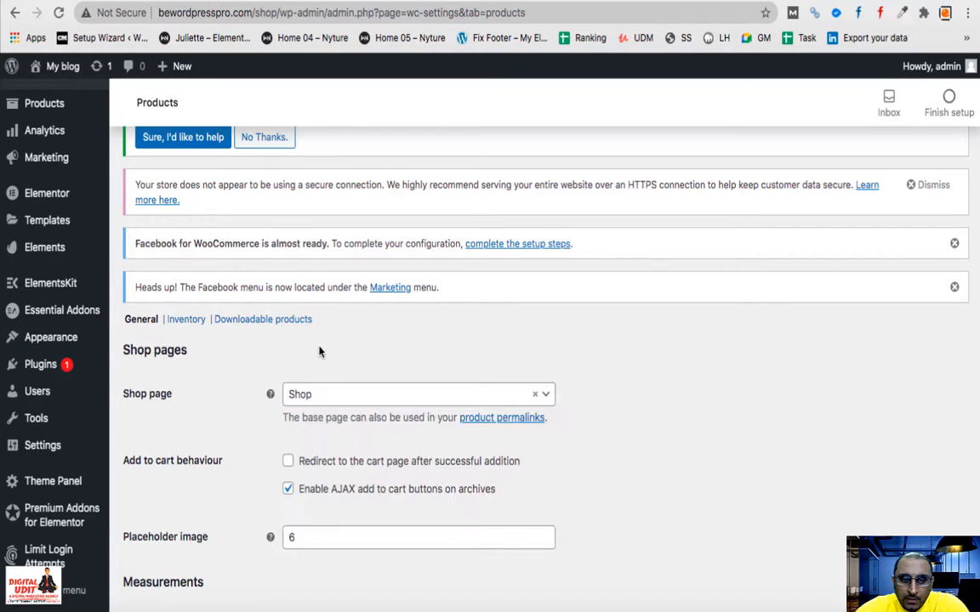
{"action": "left_click", "coordinate": [320, 398]}
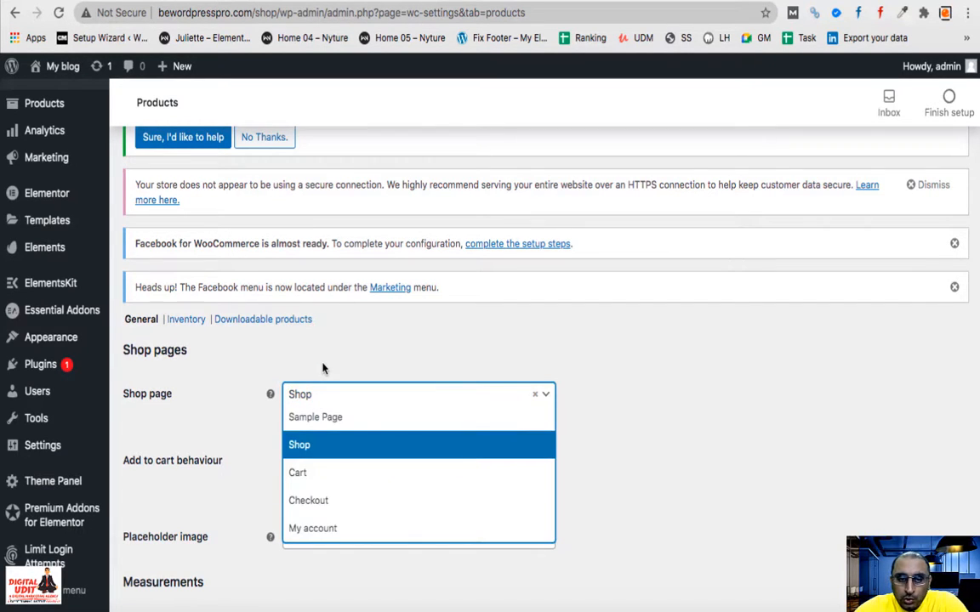
{"action": "left_click", "coordinate": [324, 368]}
- Save the general product settings
{"action": "scroll", "coordinate": [323, 368], "scroll_direction": "down", "scroll_amount": 5}
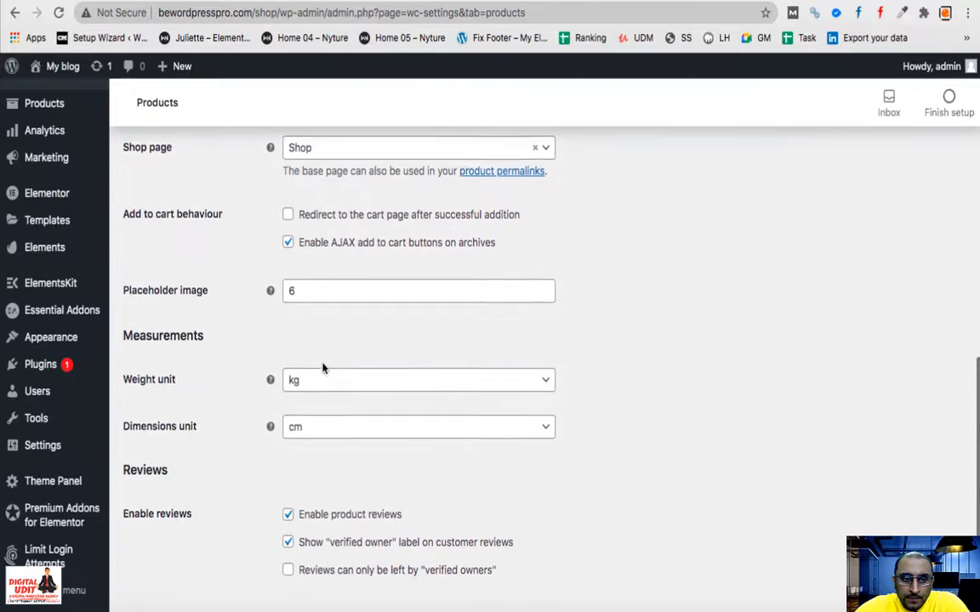
{"action": "scroll", "coordinate": [226, 424], "scroll_direction": "down", "scroll_amount": 3}
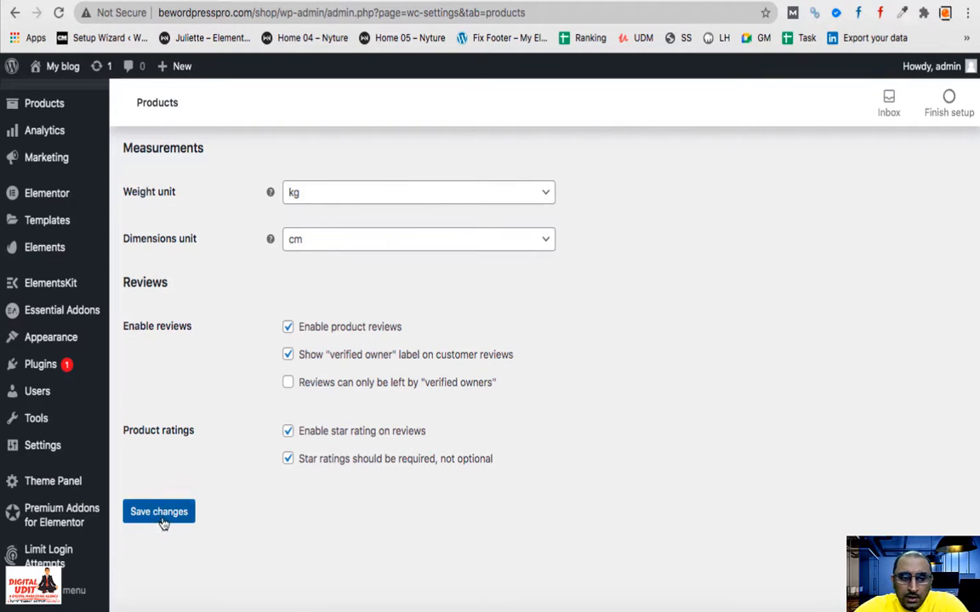
{"action": "left_click", "coordinate": [161, 520]}
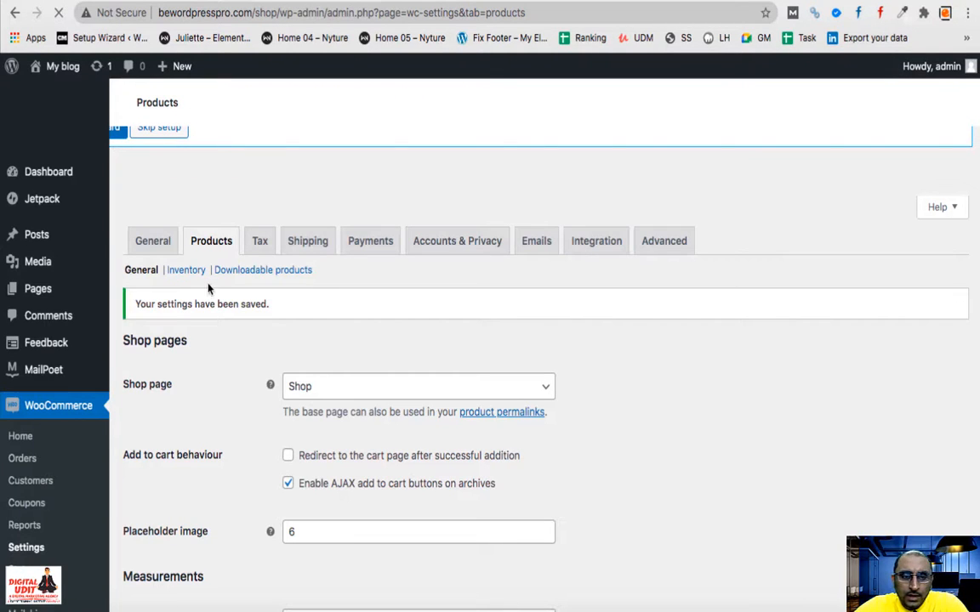
{"action": "left_click", "coordinate": [187, 269]}
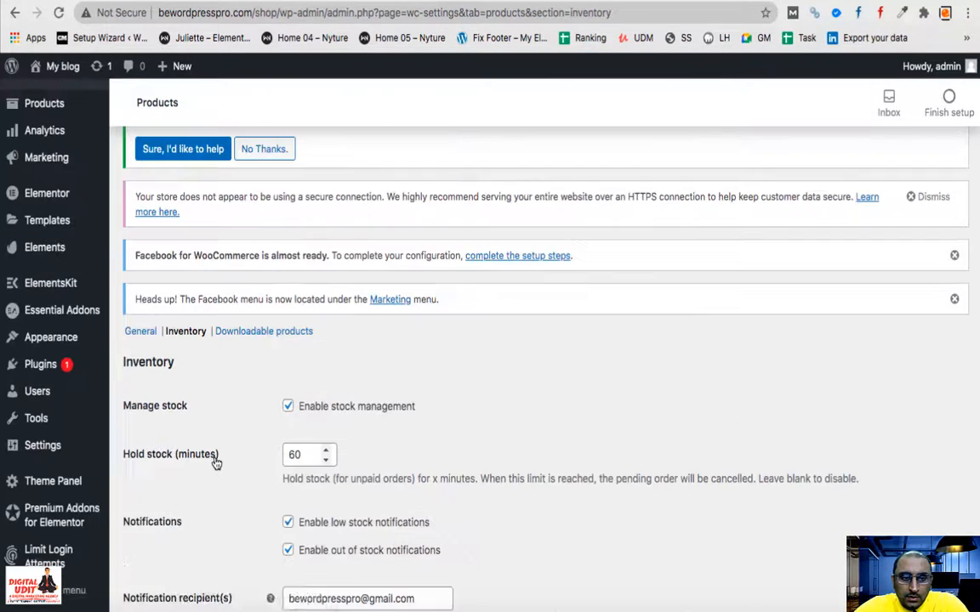
- Set the low stock threshold to 10
{"action": "scroll", "coordinate": [216, 462], "scroll_direction": "down", "scroll_amount": 3}
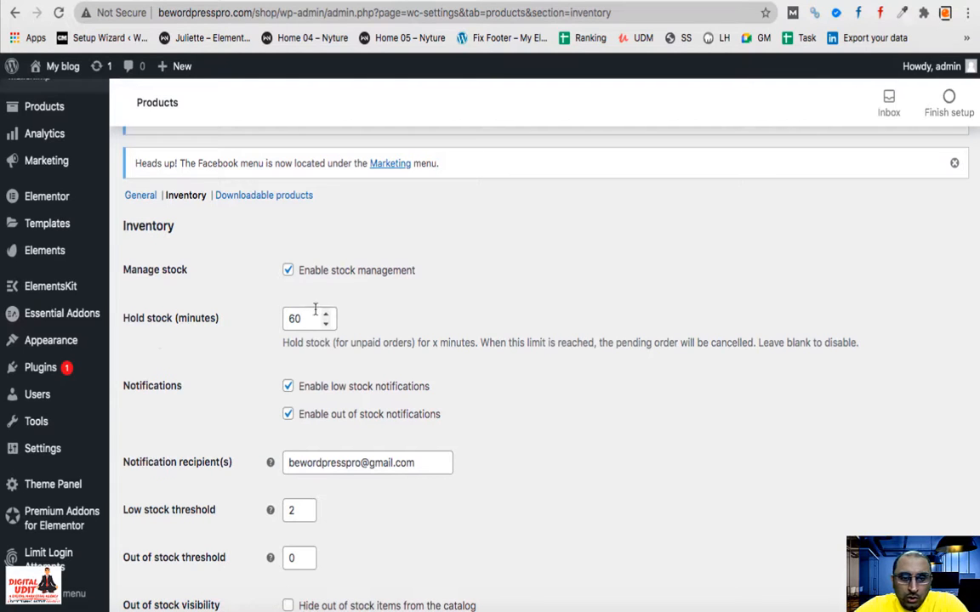
{"action": "scroll", "coordinate": [266, 414], "scroll_direction": "down", "scroll_amount": 1}
{"action": "scroll", "coordinate": [259, 391], "scroll_direction": "down", "scroll_amount": 2}
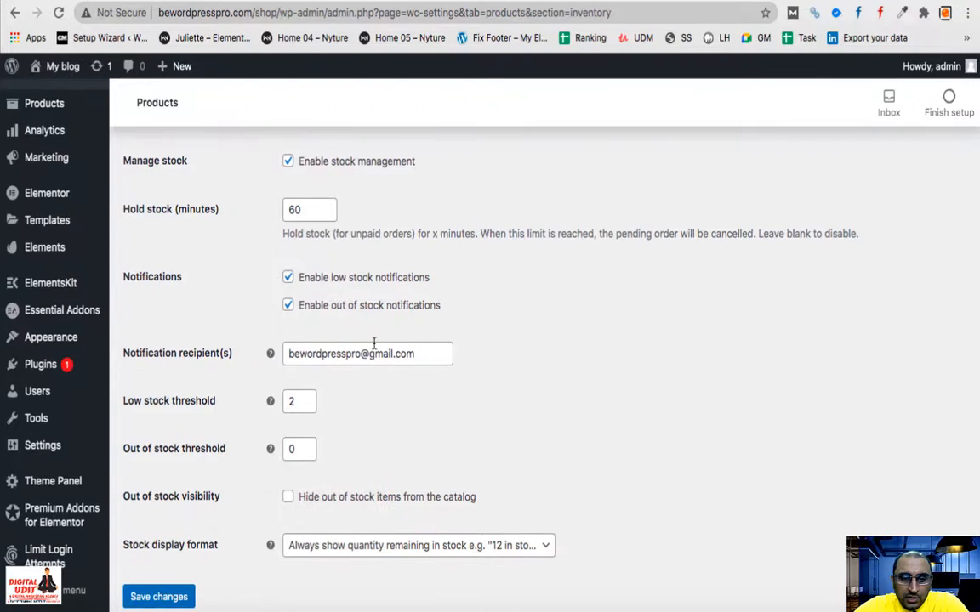
{"action": "left_click_drag", "start_coordinate": [417, 359], "coordinate": [267, 344]}
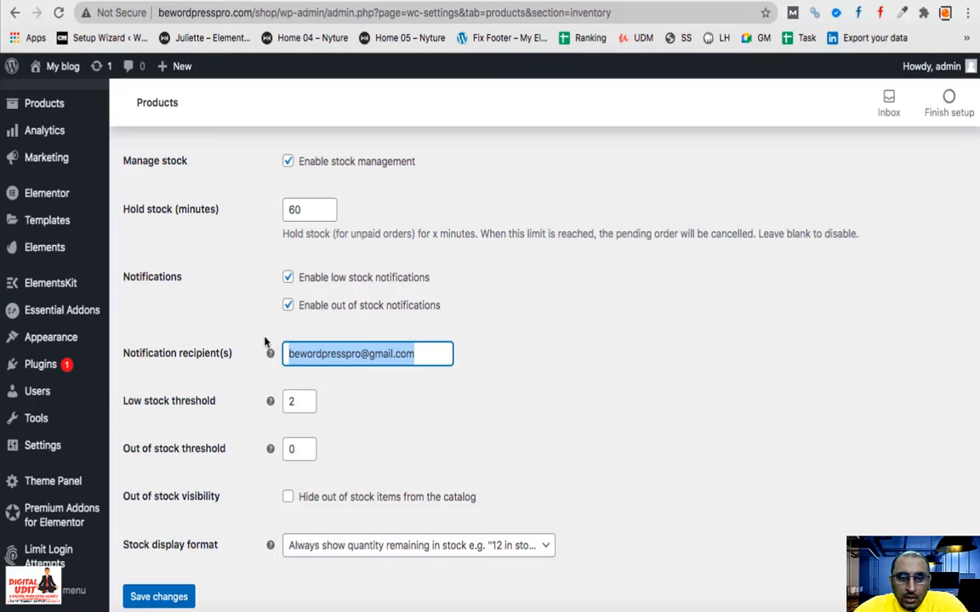
{"action": "left_click", "coordinate": [384, 391]}
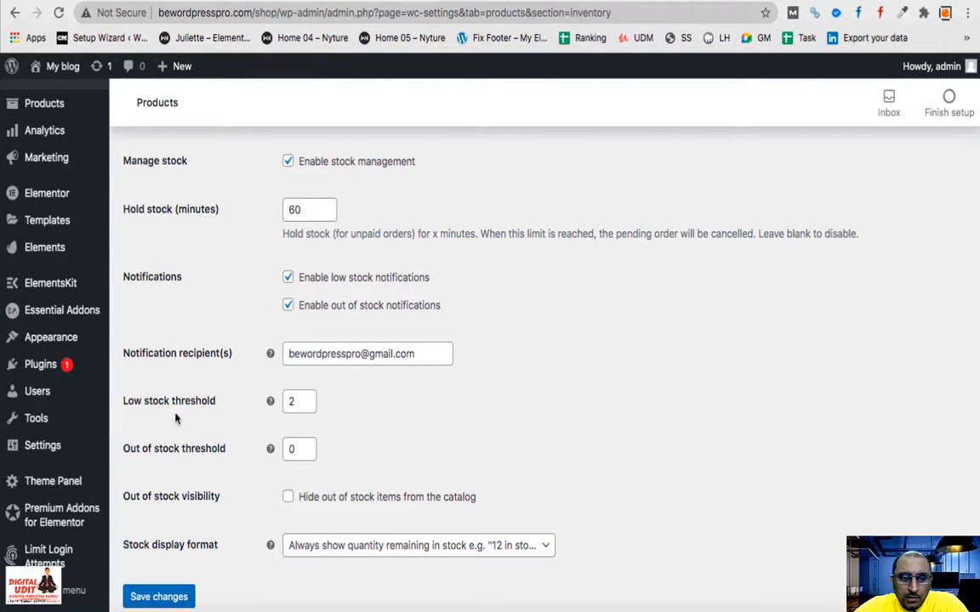
{"action": "left_click", "coordinate": [307, 408]}
{"action": "left_click", "coordinate": [307, 408]}
{"action": "left_click", "coordinate": [307, 397]}
{"action": "left_click", "coordinate": [307, 397]}
{"action": "left_click", "coordinate": [307, 397]}
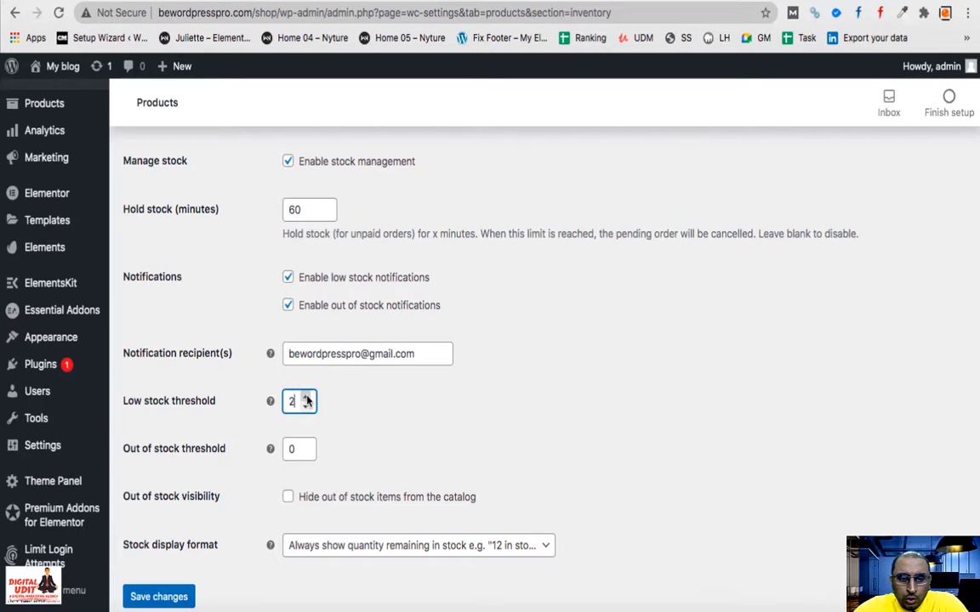
{"action": "left_click", "coordinate": [307, 397]}
{"action": "left_click", "coordinate": [307, 397]}
{"action": "left_click", "coordinate": [307, 398]}
{"action": "left_click", "coordinate": [307, 397]}
{"action": "left_click", "coordinate": [307, 397]}
{"action": "left_click", "coordinate": [307, 397]}
{"action": "left_click", "coordinate": [307, 397]}
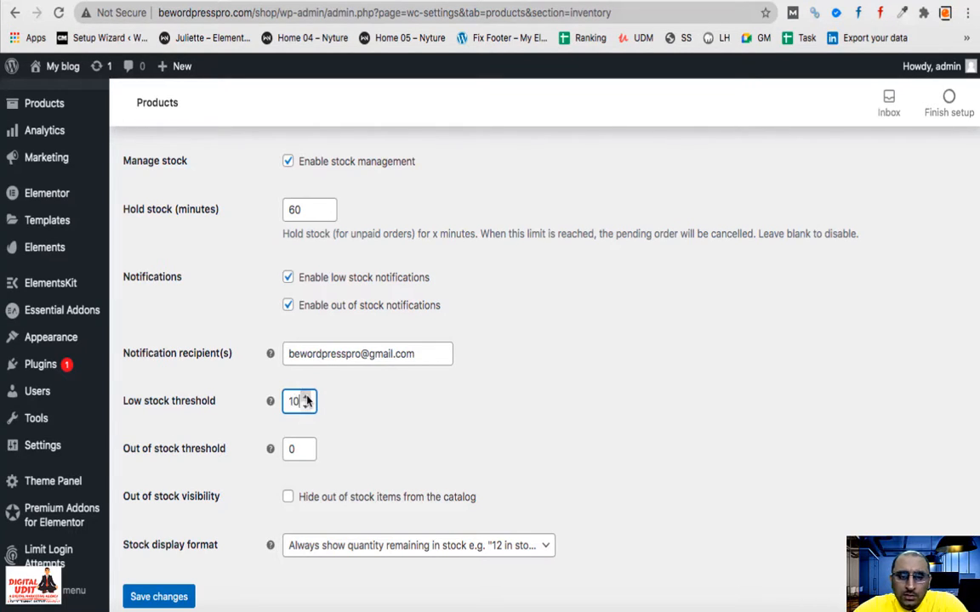
{"action": "left_click", "coordinate": [354, 436]}
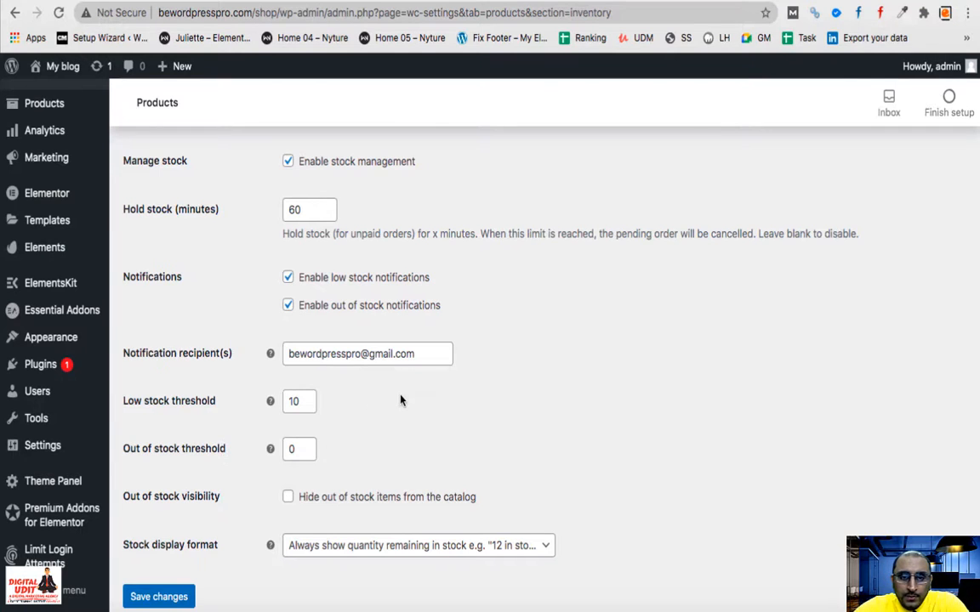
- Raise the out of stock threshold to 5
{"action": "scroll", "coordinate": [399, 398], "scroll_direction": "up", "scroll_amount": 1}
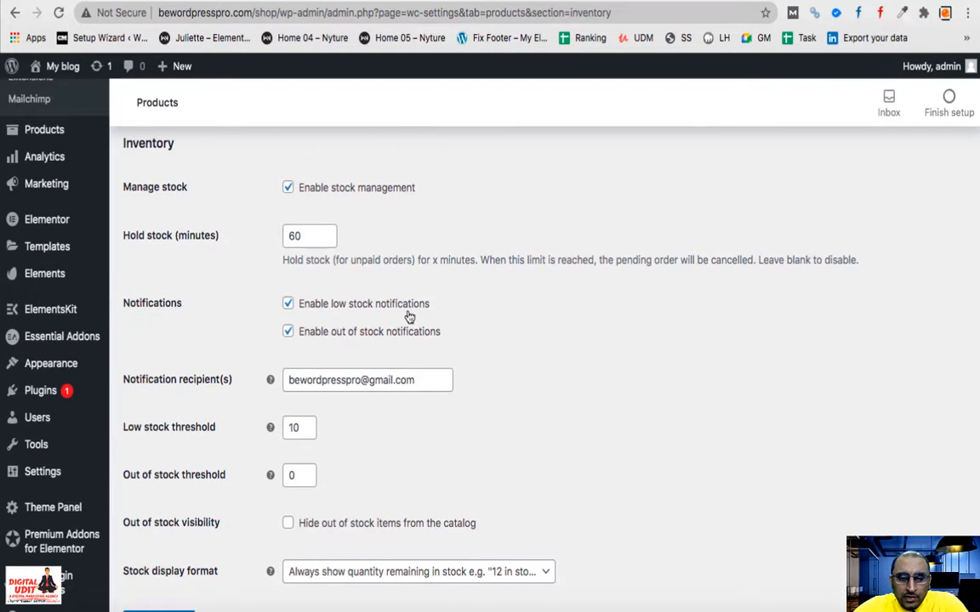
{"action": "left_click", "coordinate": [306, 472]}
{"action": "left_click", "coordinate": [306, 472]}
{"action": "left_click", "coordinate": [307, 472]}
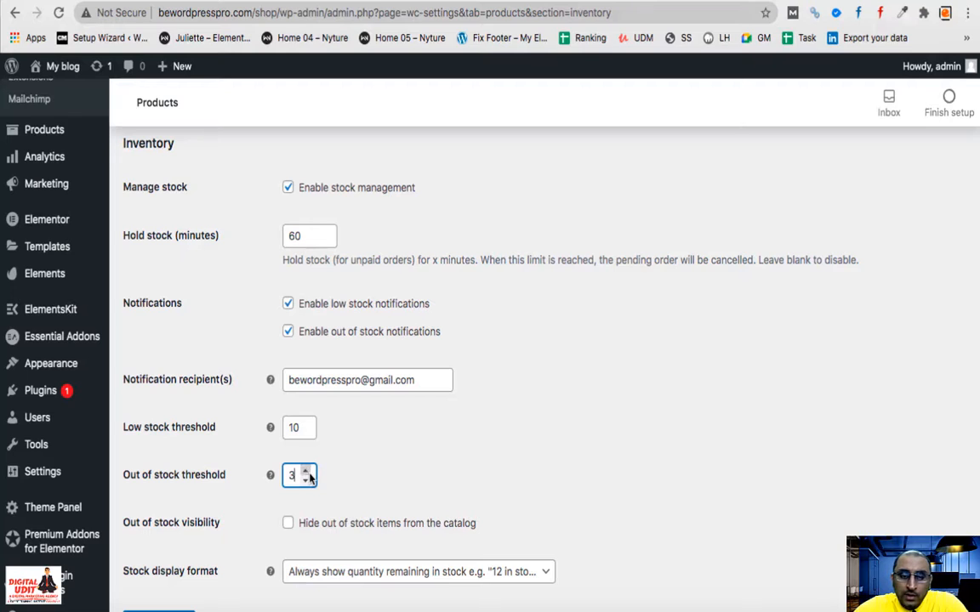
{"action": "left_click", "coordinate": [307, 472]}
{"action": "left_click", "coordinate": [307, 472]}
{"action": "left_click", "coordinate": [365, 477]}
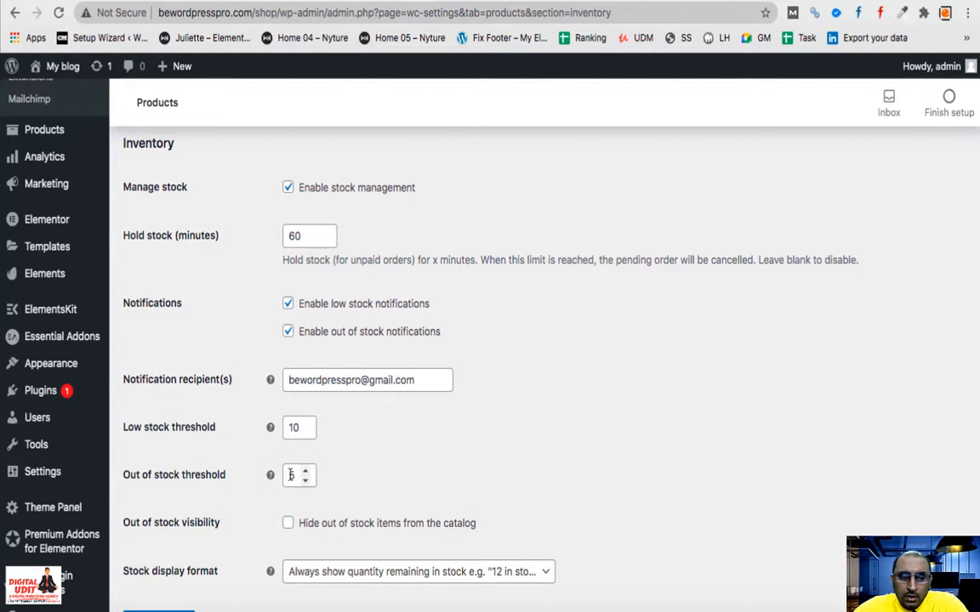
- Enable hiding out of stock items from the catalog and save the inventory settings
{"action": "scroll", "coordinate": [416, 464], "scroll_direction": "down", "scroll_amount": 2}
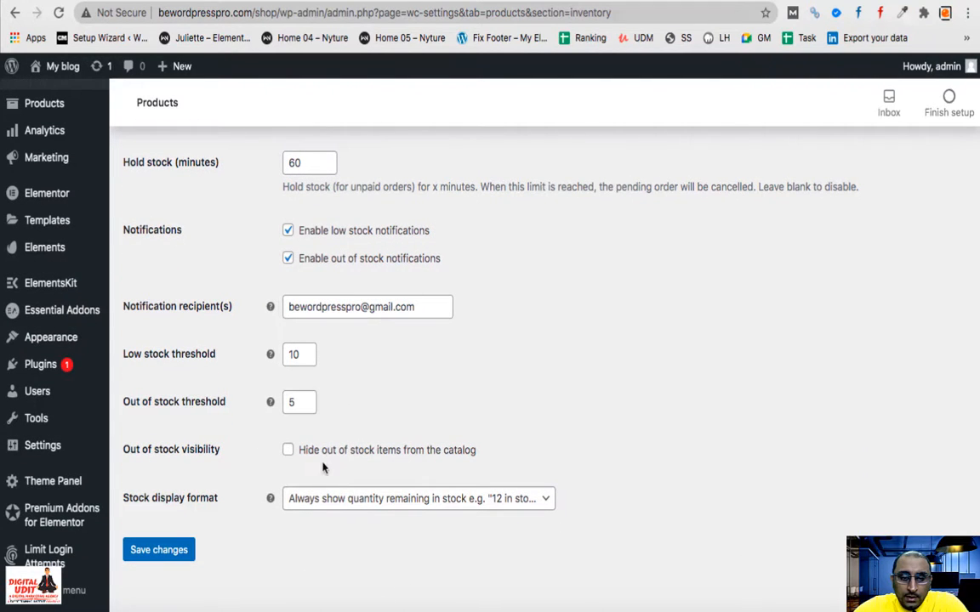
{"action": "left_click", "coordinate": [287, 451]}
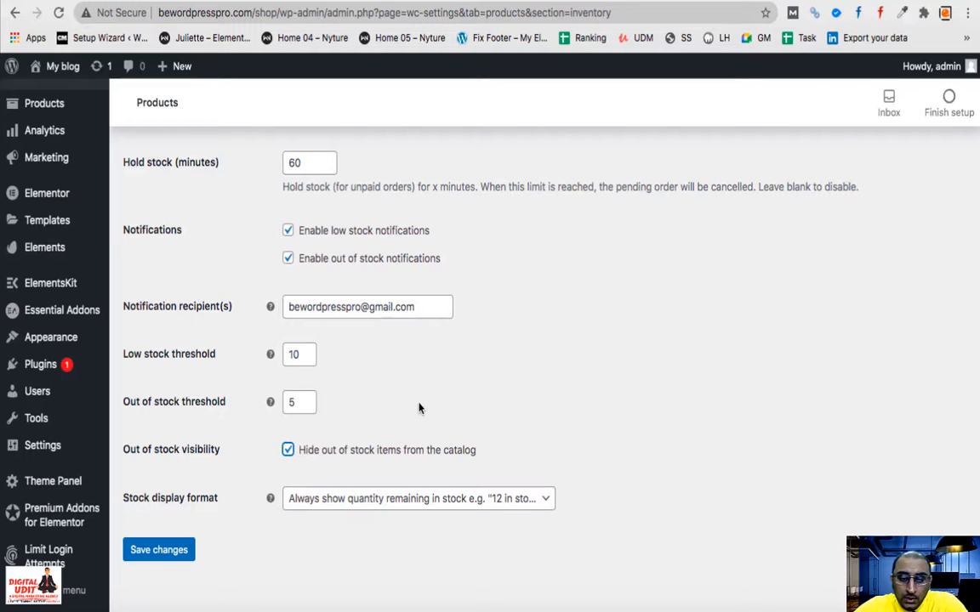
{"action": "scroll", "coordinate": [418, 408], "scroll_direction": "up", "scroll_amount": 5}
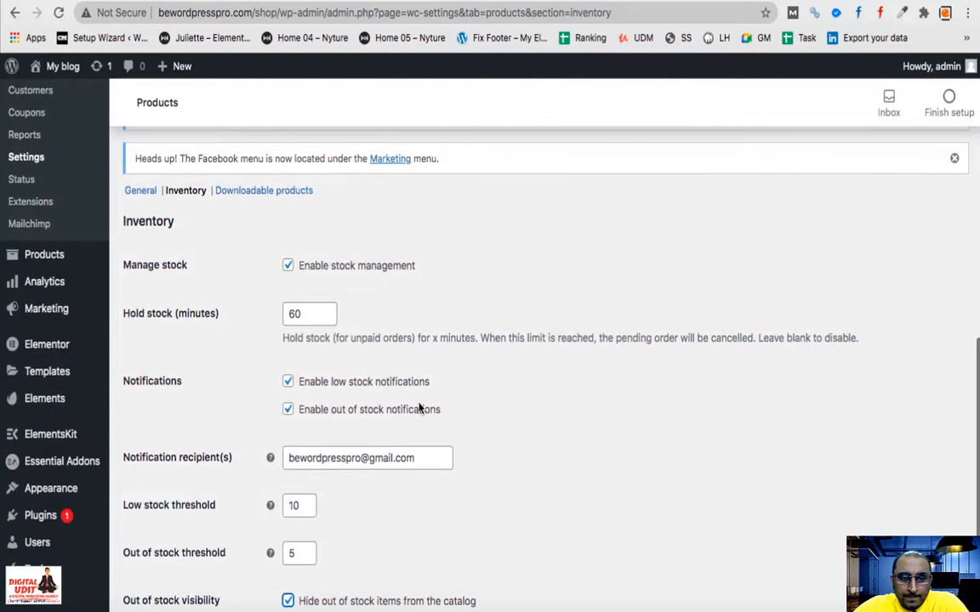
{"action": "scroll", "coordinate": [195, 389], "scroll_direction": "down", "scroll_amount": 5}
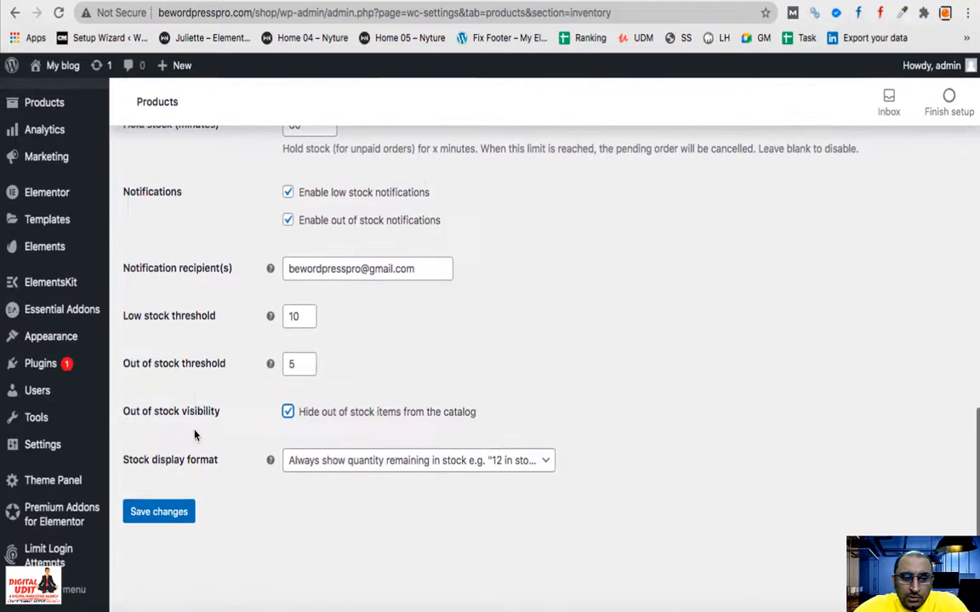
{"action": "left_click", "coordinate": [158, 513]}
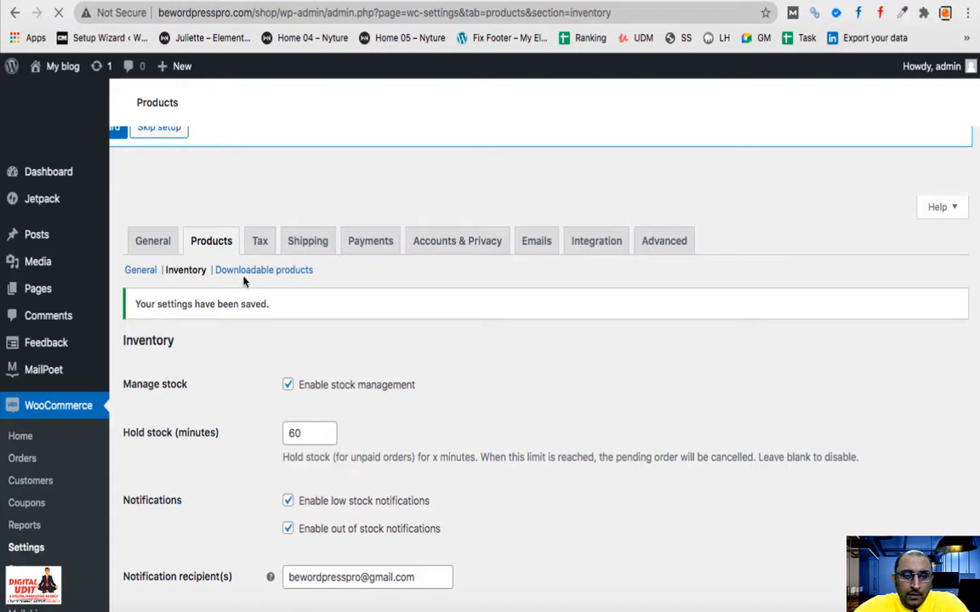
- Keep Force downloads as the file download method and save the downloadable product settings
{"action": "left_click", "coordinate": [245, 269]}
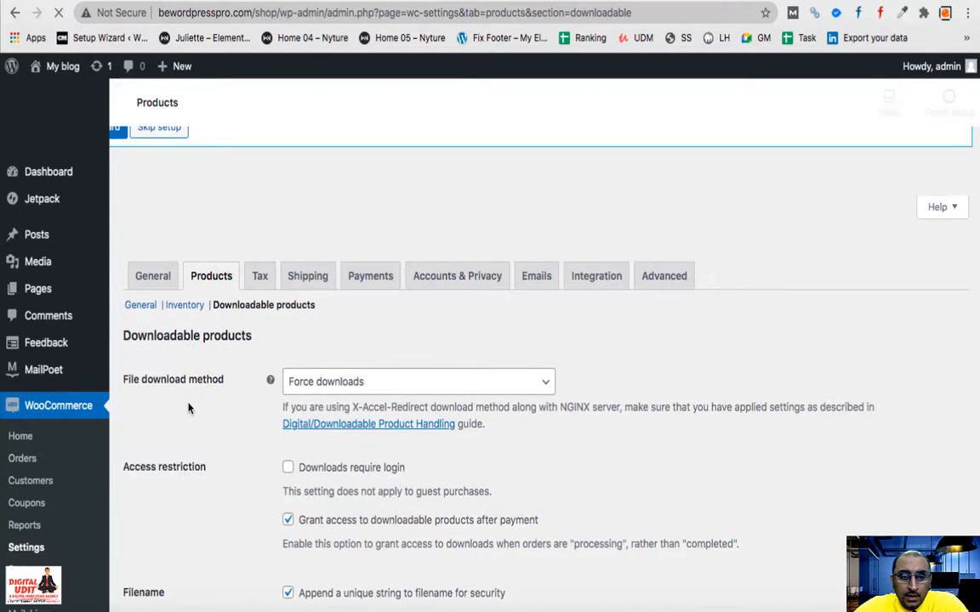
{"action": "scroll", "coordinate": [245, 438], "scroll_direction": "down", "scroll_amount": 5}
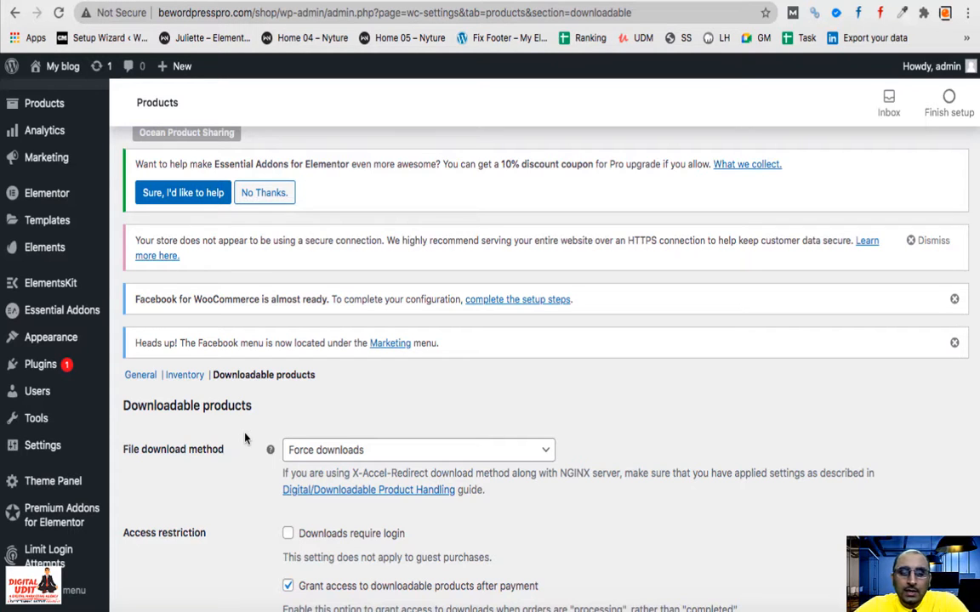
{"action": "scroll", "coordinate": [245, 438], "scroll_direction": "down", "scroll_amount": 2}
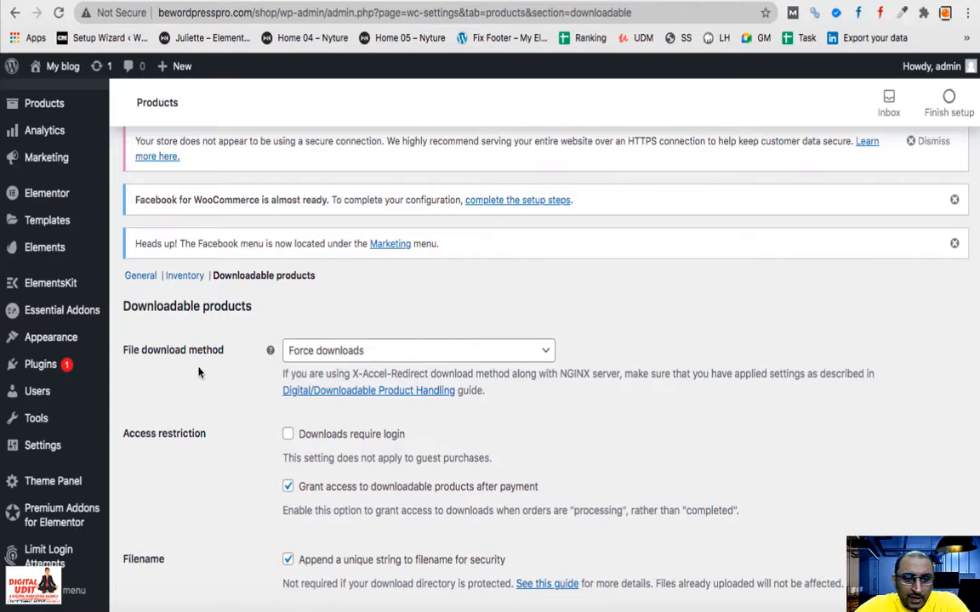
{"action": "left_click", "coordinate": [330, 345]}
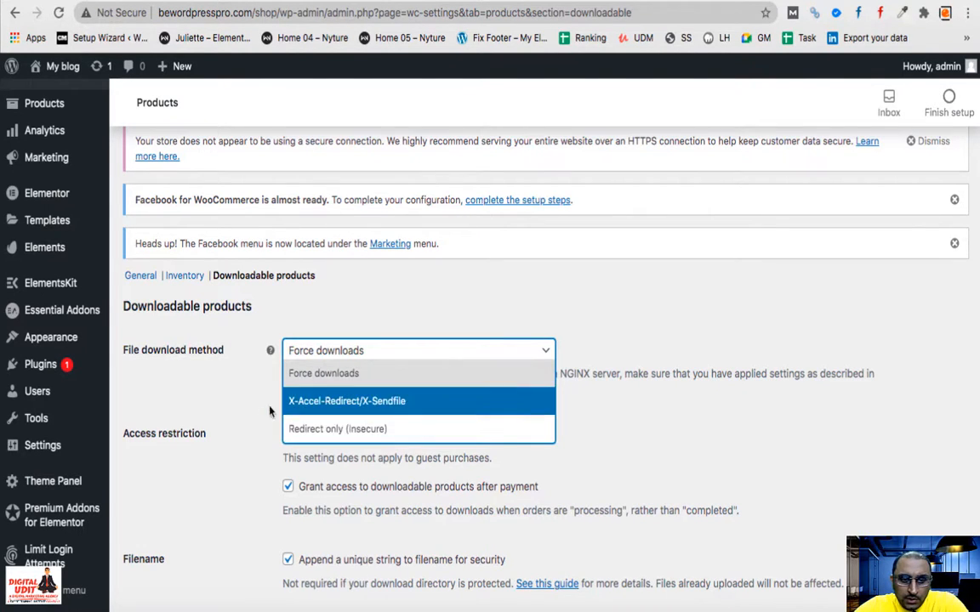
{"action": "left_click", "coordinate": [230, 417]}
{"action": "scroll", "coordinate": [230, 417], "scroll_direction": "down", "scroll_amount": 3}
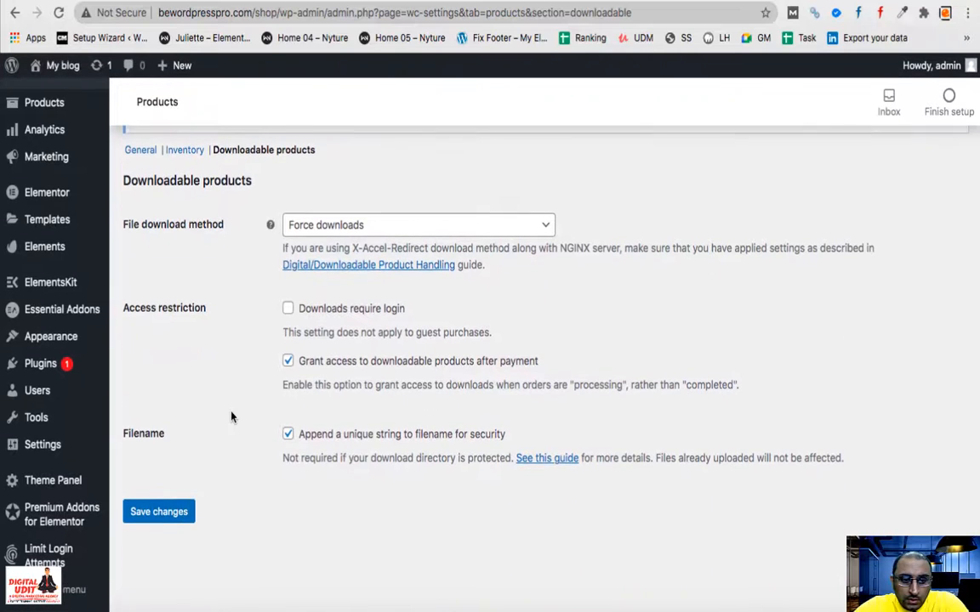
{"action": "left_click", "coordinate": [159, 512]}
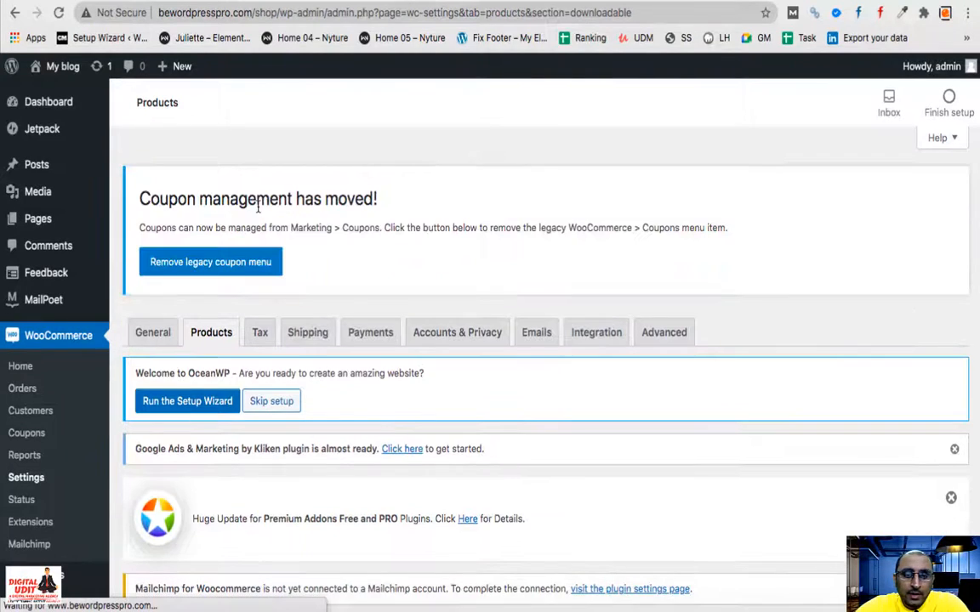
{"action": "scroll", "coordinate": [230, 330], "scroll_direction": "down", "scroll_amount": 10}
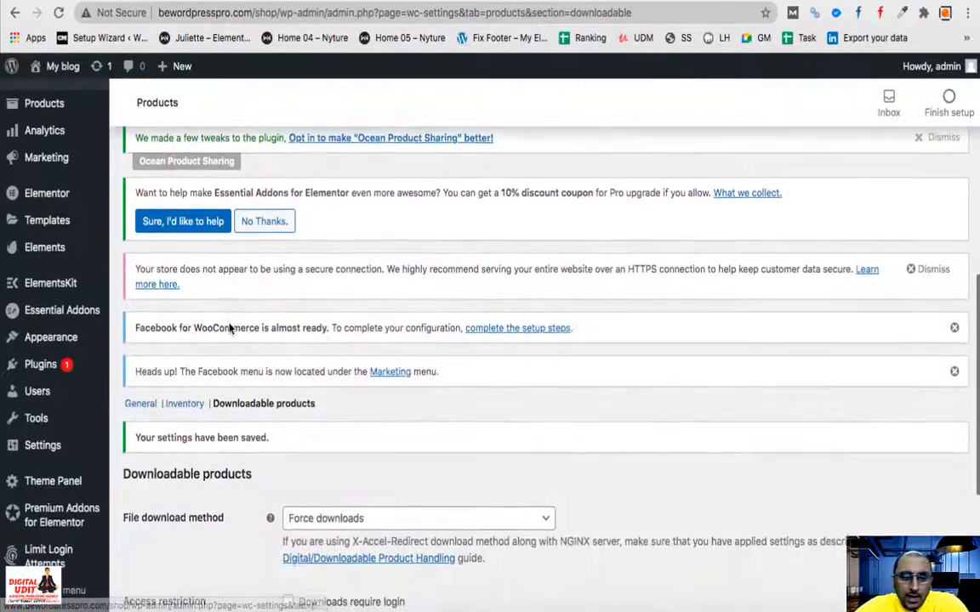
{"action": "scroll", "coordinate": [229, 326], "scroll_direction": "down", "scroll_amount": 2}
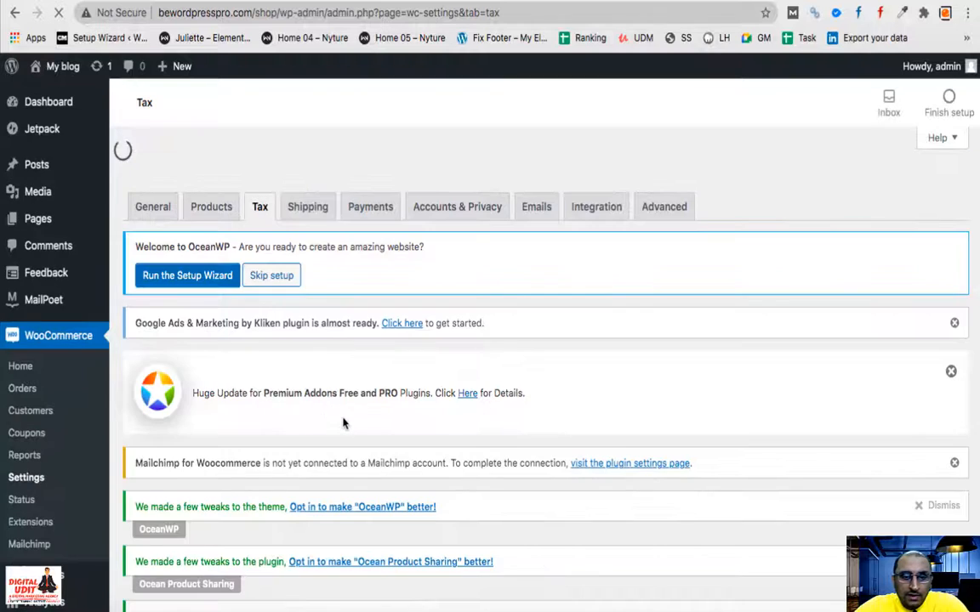
{"action": "scroll", "coordinate": [344, 422], "scroll_direction": "down", "scroll_amount": 4}
{"action": "scroll", "coordinate": [343, 423], "scroll_direction": "down", "scroll_amount": 8}
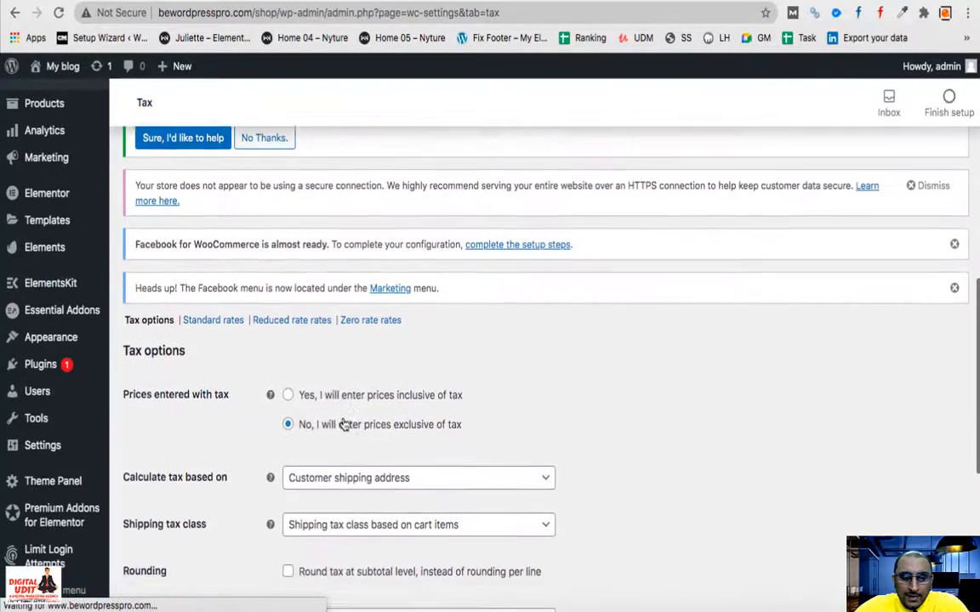
{"action": "scroll", "coordinate": [344, 422], "scroll_direction": "down", "scroll_amount": 2}
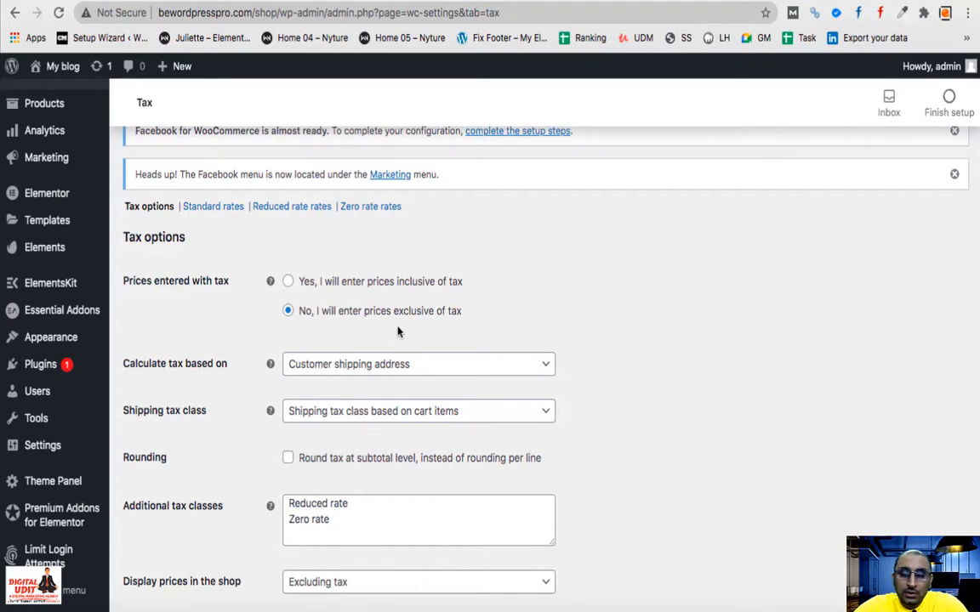
{"action": "left_click", "coordinate": [289, 281]}
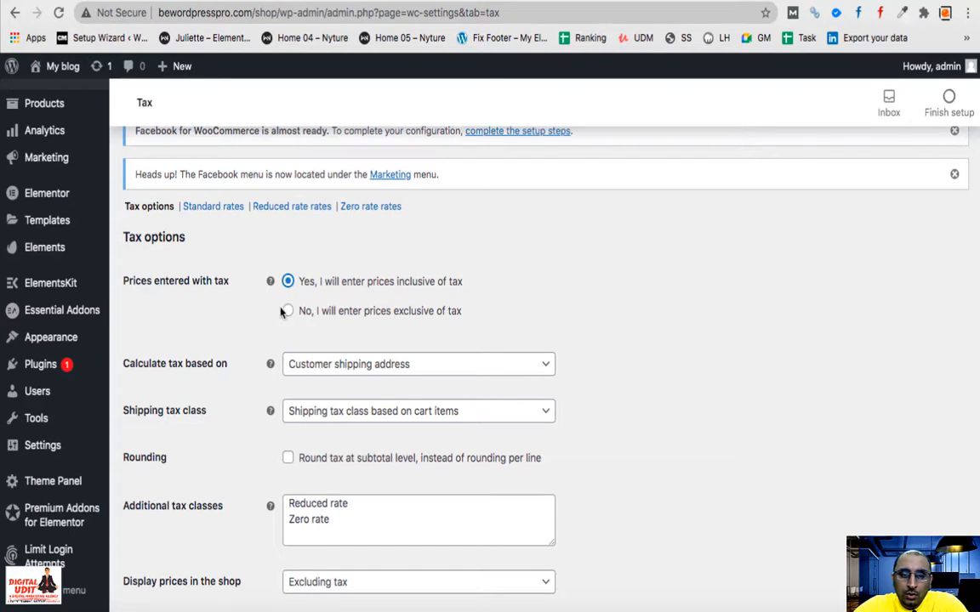
{"action": "left_click", "coordinate": [288, 312]}
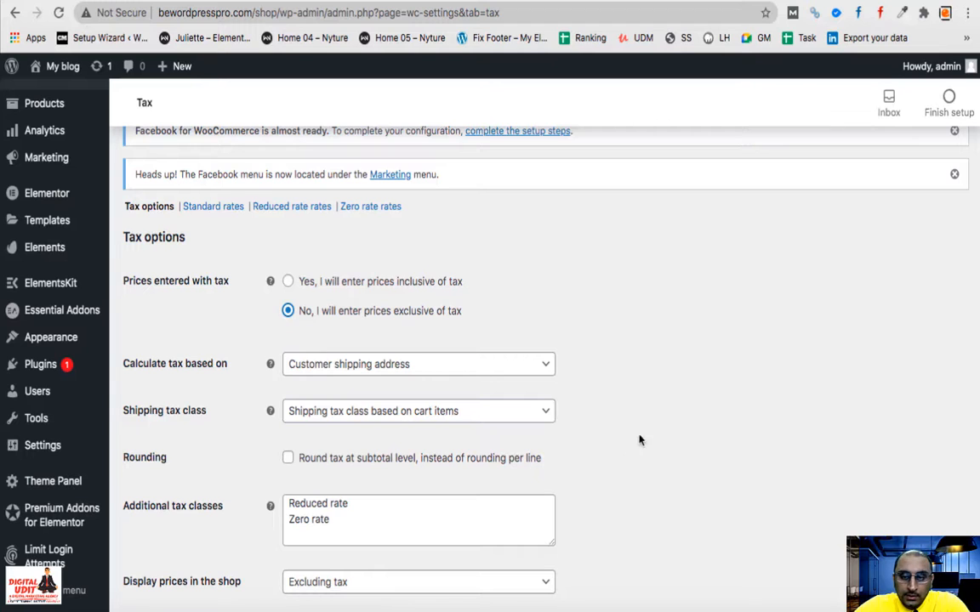
{"action": "scroll", "coordinate": [590, 475], "scroll_direction": "down", "scroll_amount": 2}
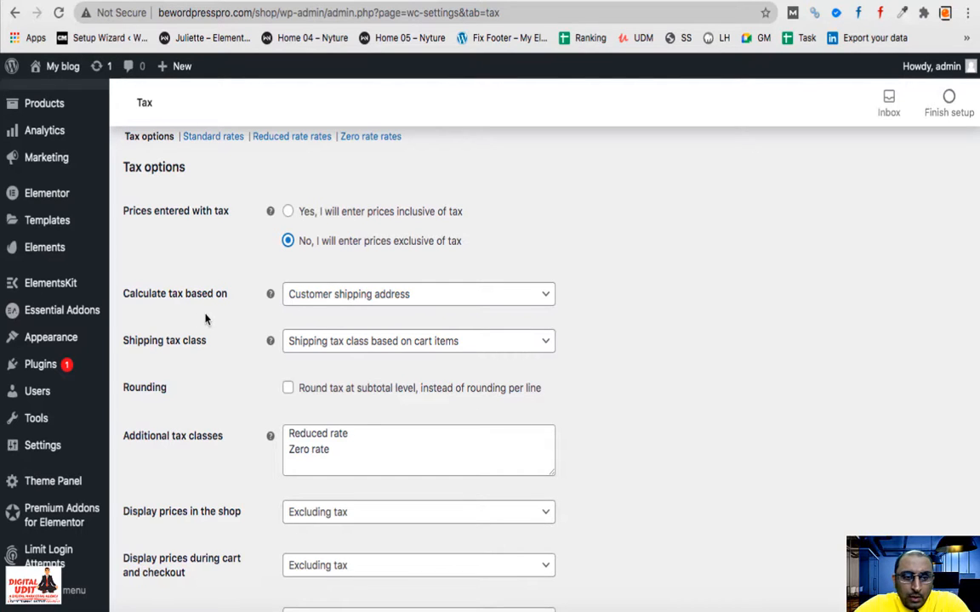
{"action": "left_click", "coordinate": [339, 298]}
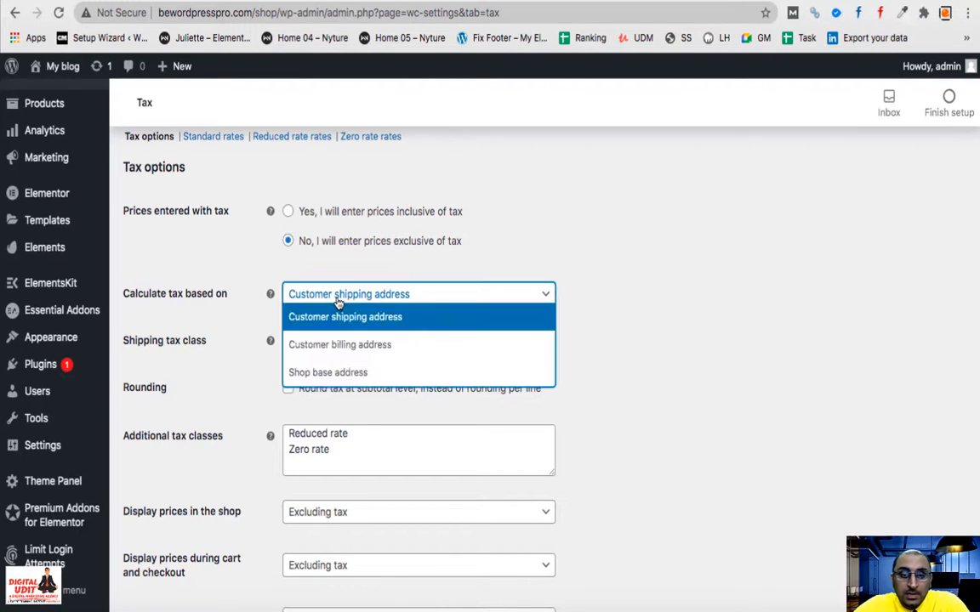
{"action": "left_click", "coordinate": [485, 248]}
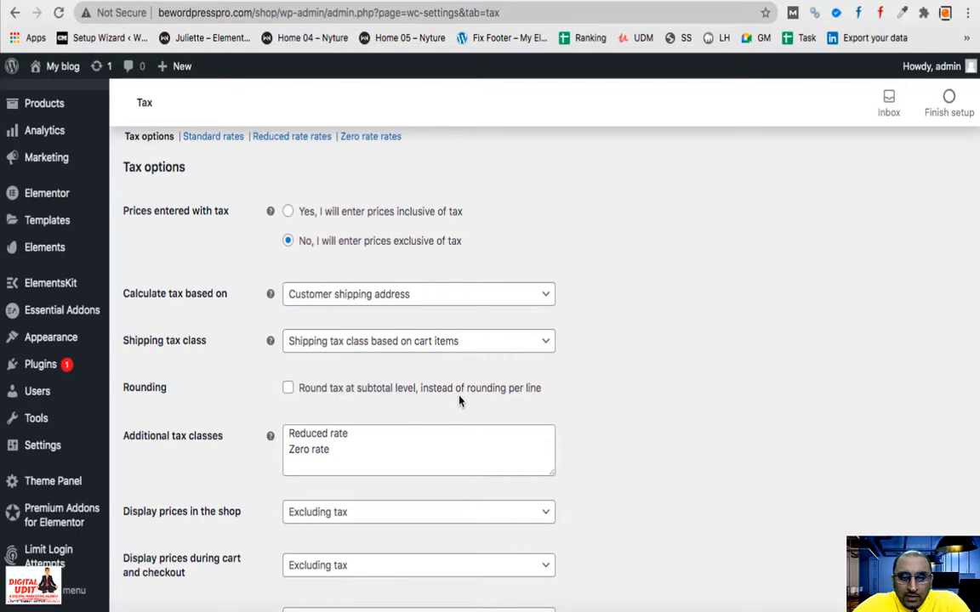
- Highlight the Reduced rate and Zero rate entries in the Additional tax classes box
{"action": "scroll", "coordinate": [586, 404], "scroll_direction": "down", "scroll_amount": 3}
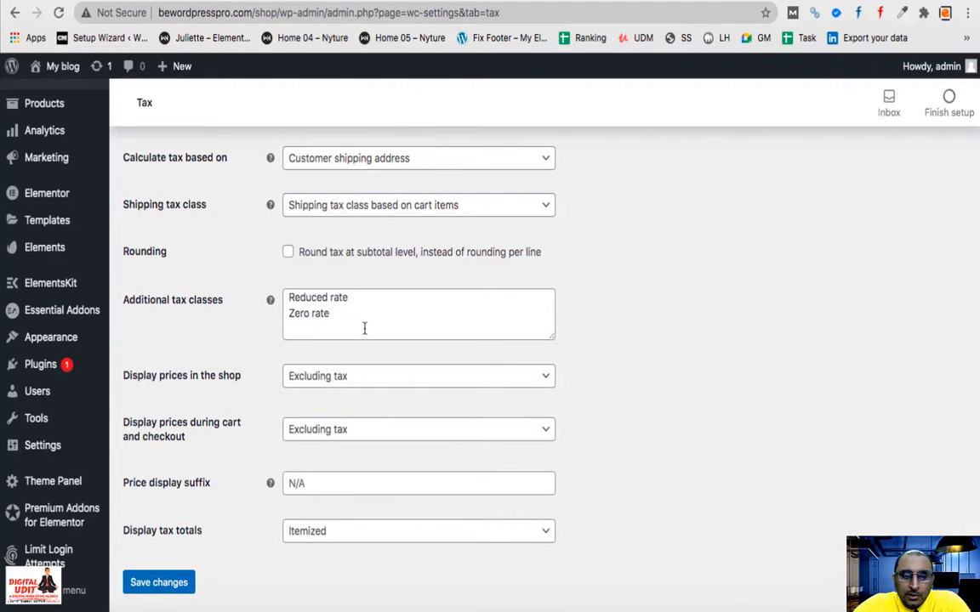
{"action": "left_click_drag", "start_coordinate": [332, 316], "coordinate": [277, 298]}
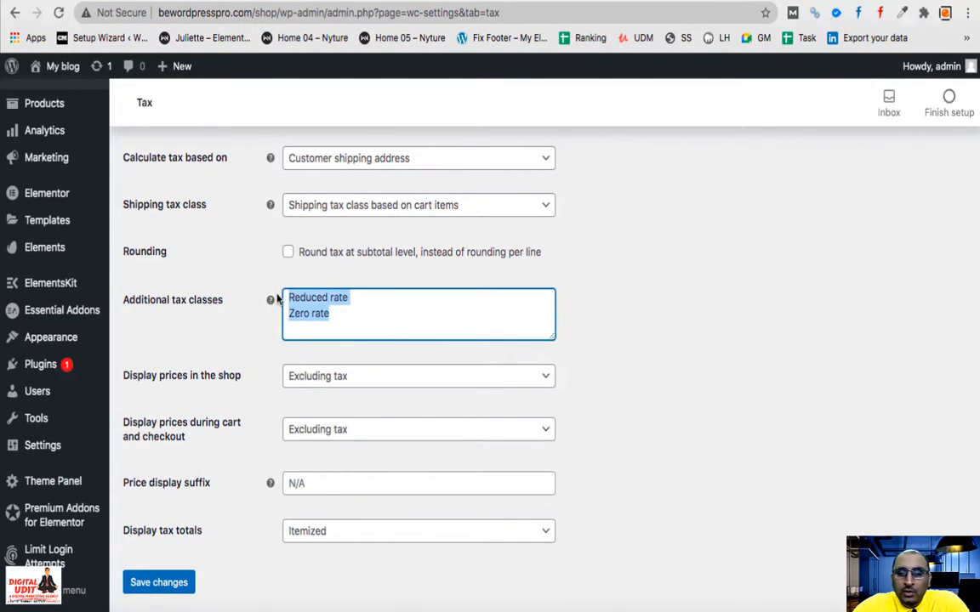
{"action": "left_click", "coordinate": [383, 321]}
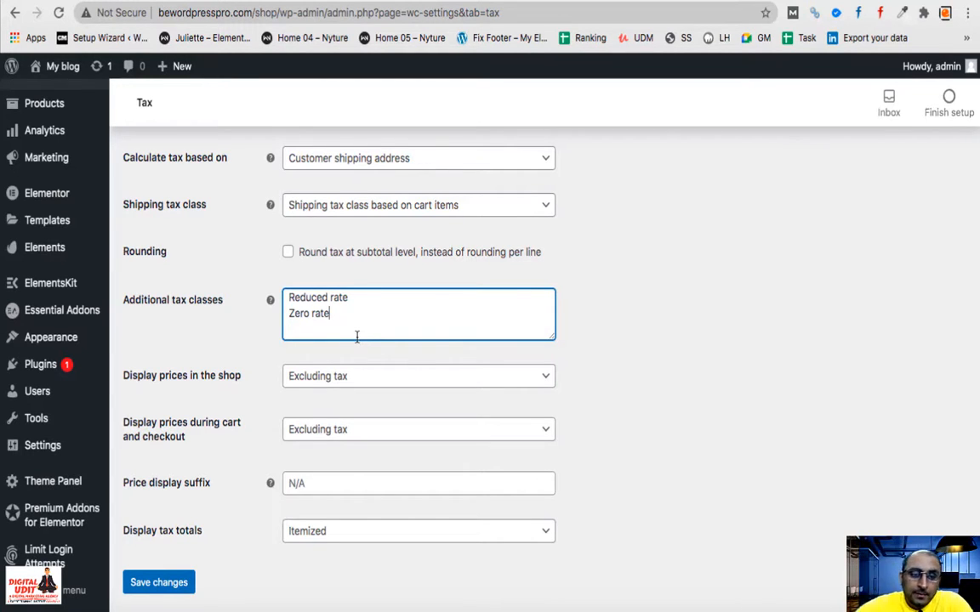
- Save the tax options and review the new per-class rate sections
{"action": "scroll", "coordinate": [229, 359], "scroll_direction": "down", "scroll_amount": 1}
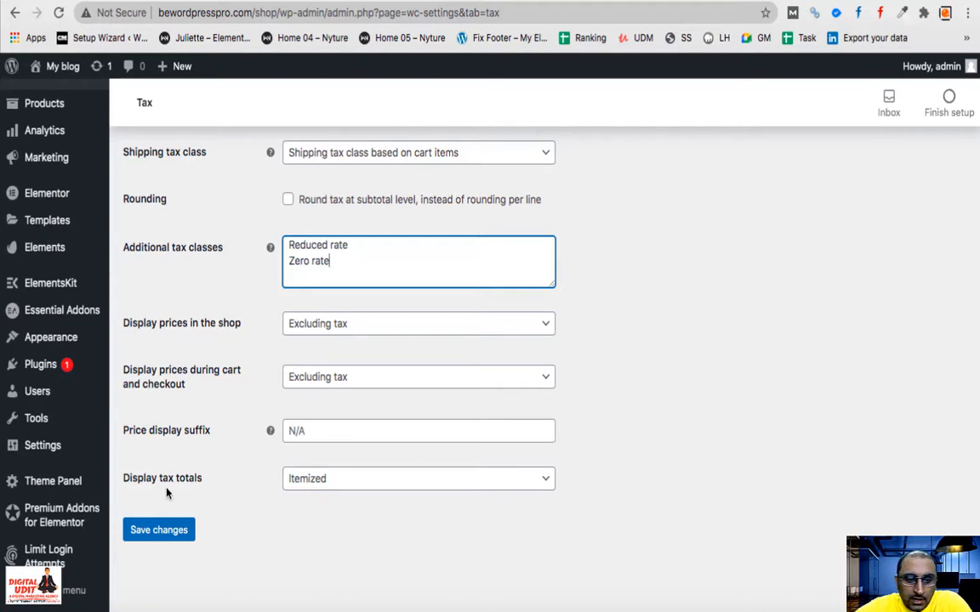
{"action": "left_click", "coordinate": [160, 528]}
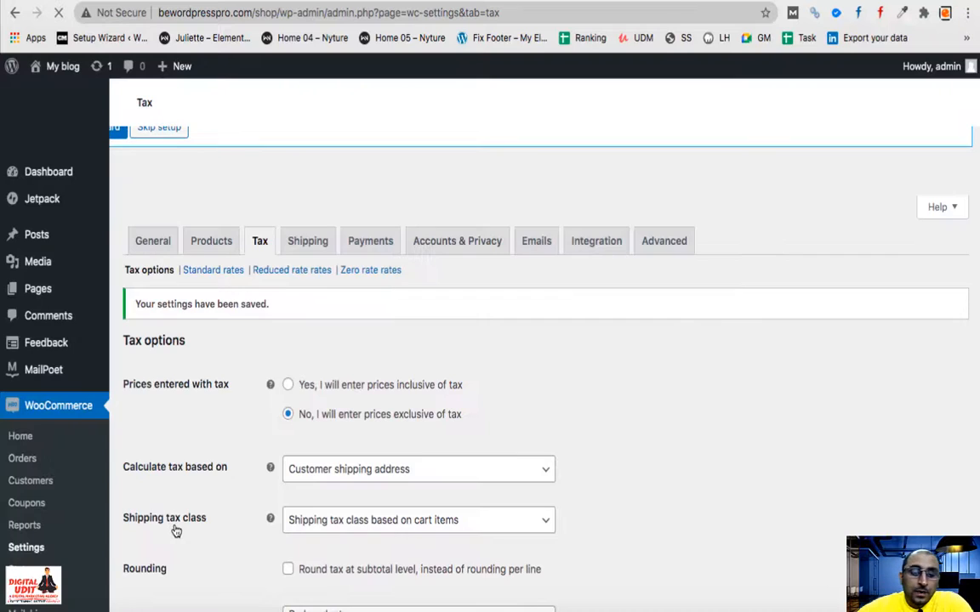
{"action": "scroll", "coordinate": [176, 531], "scroll_direction": "down", "scroll_amount": 2}
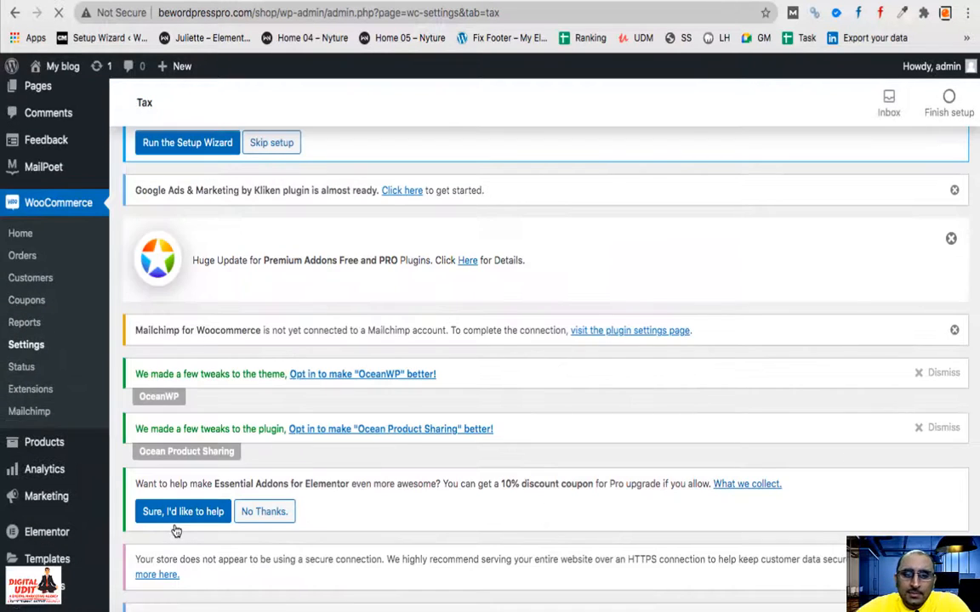
{"action": "scroll", "coordinate": [176, 532], "scroll_direction": "down", "scroll_amount": 2}
{"action": "scroll", "coordinate": [177, 532], "scroll_direction": "down", "scroll_amount": 2}
{"action": "scroll", "coordinate": [177, 531], "scroll_direction": "down", "scroll_amount": 3}
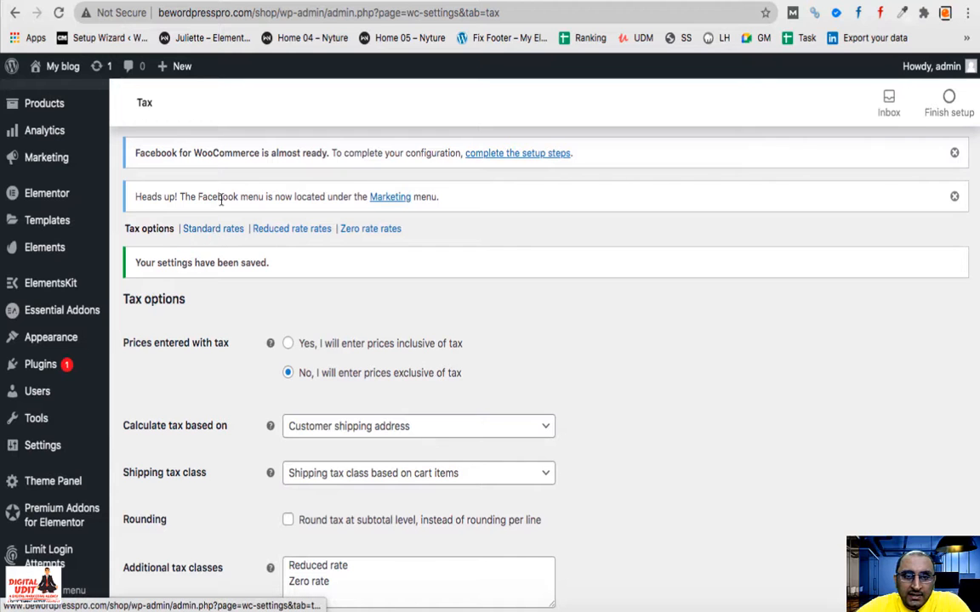
{"action": "scroll", "coordinate": [393, 246], "scroll_direction": "up", "scroll_amount": 10}
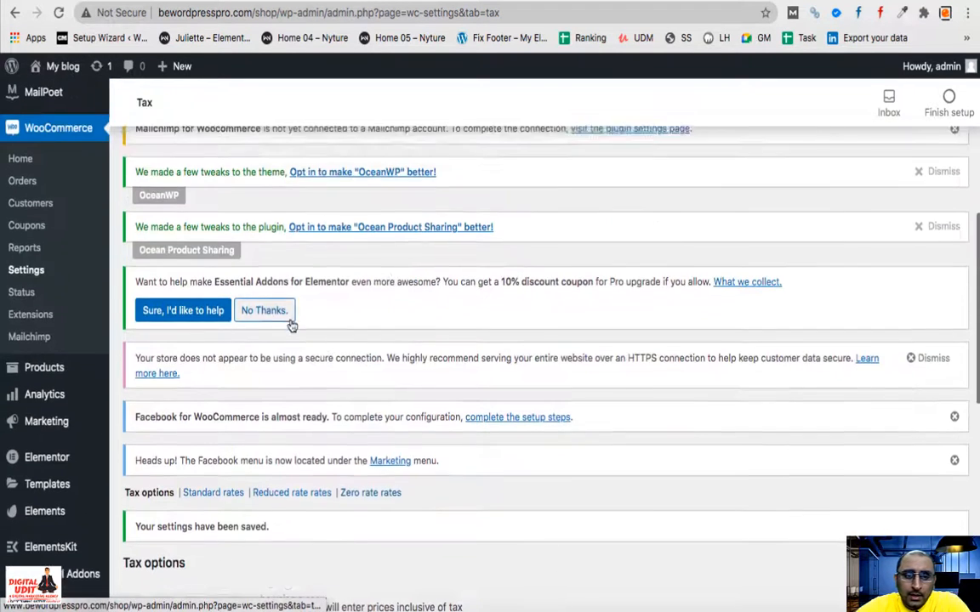
- Show the Shipping zones table, where the India zone has no shipping methods
{"action": "left_click", "coordinate": [306, 221]}
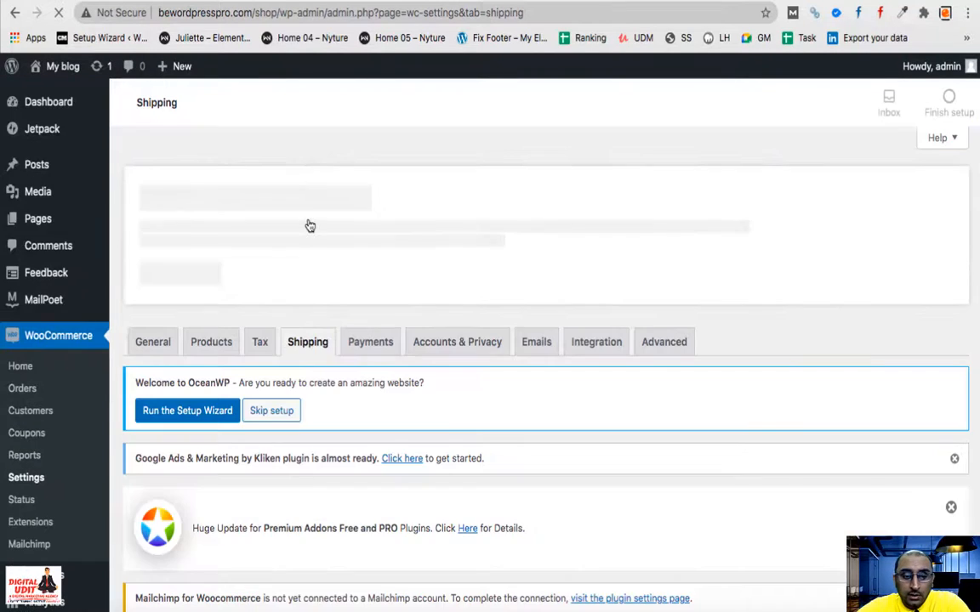
{"action": "scroll", "coordinate": [355, 332], "scroll_direction": "down", "scroll_amount": 5}
{"action": "scroll", "coordinate": [354, 334], "scroll_direction": "down", "scroll_amount": 6}
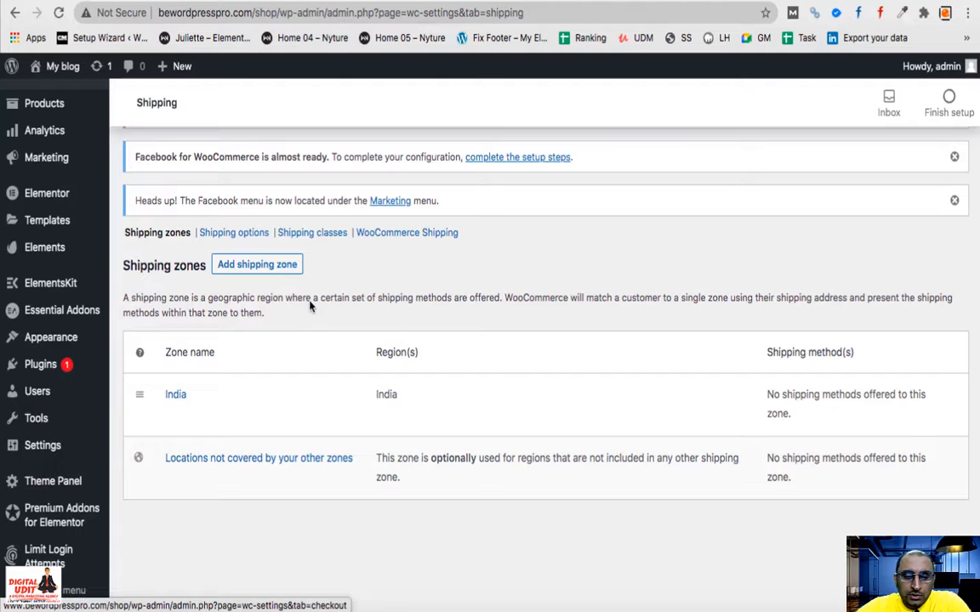
{"action": "mouse_move", "coordinate": [173, 393]}
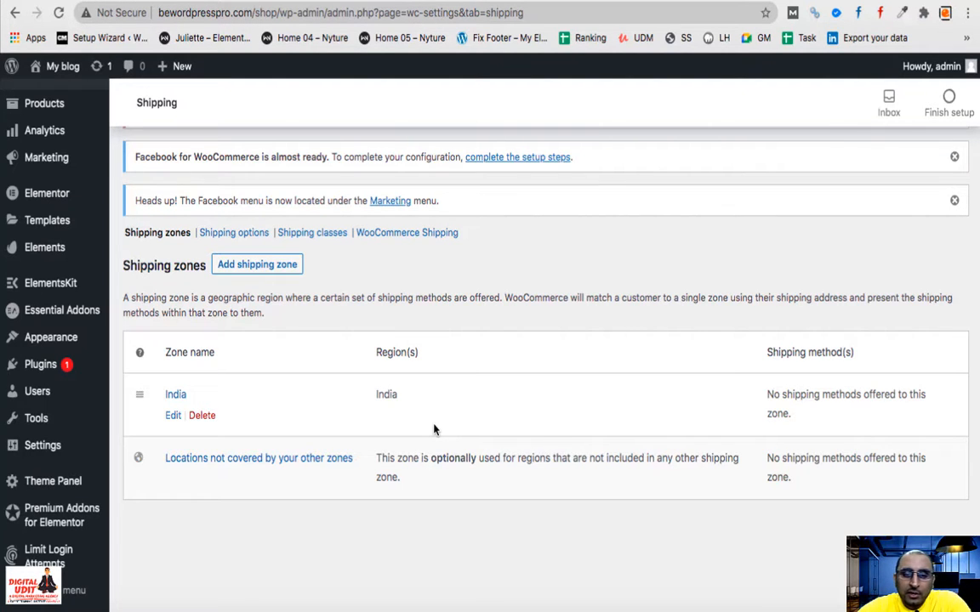
{"action": "scroll", "coordinate": [434, 430], "scroll_direction": "up", "scroll_amount": 15}
{"action": "scroll", "coordinate": [434, 429], "scroll_direction": "down", "scroll_amount": 3}
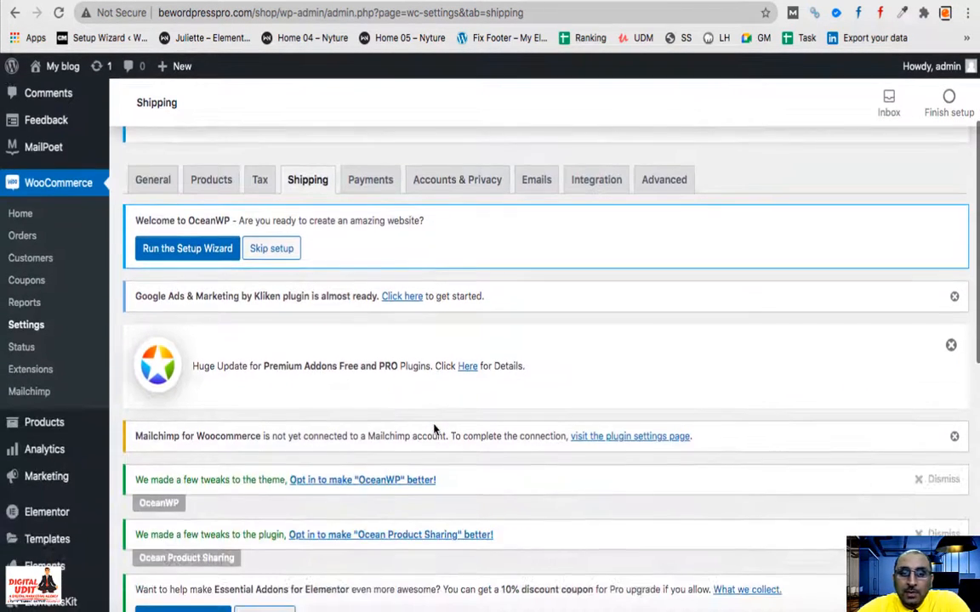
- Enable Cash on delivery and PayPal Standard payments, leaving bank transfer and check payments off
{"action": "left_click", "coordinate": [370, 187]}
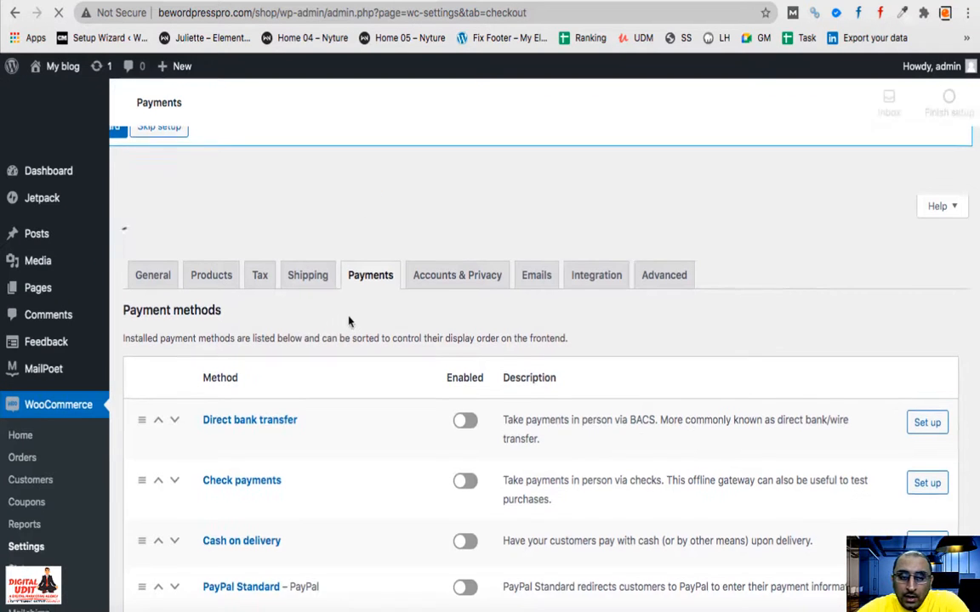
{"action": "scroll", "coordinate": [349, 320], "scroll_direction": "down", "scroll_amount": 10}
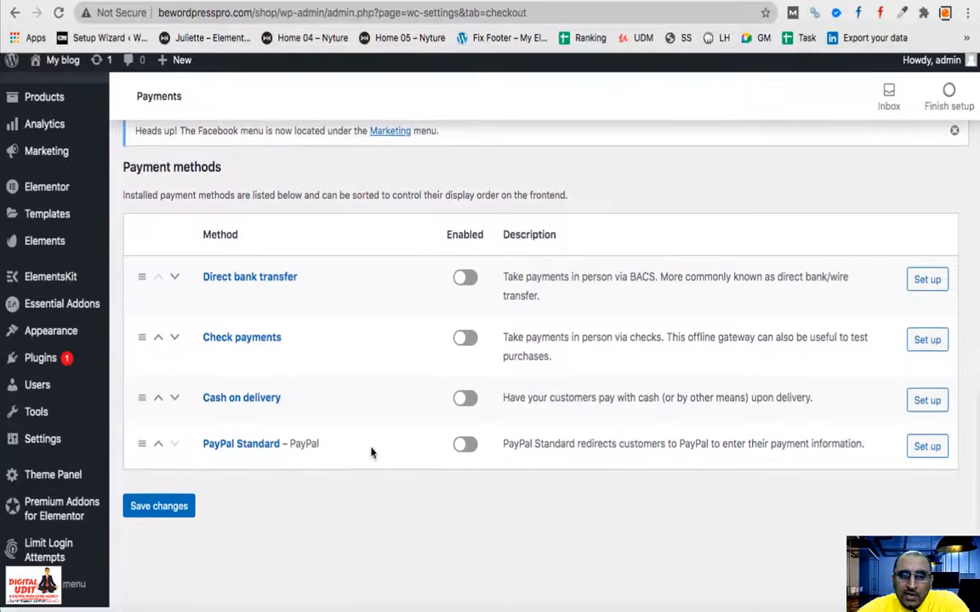
{"action": "left_click", "coordinate": [460, 417]}
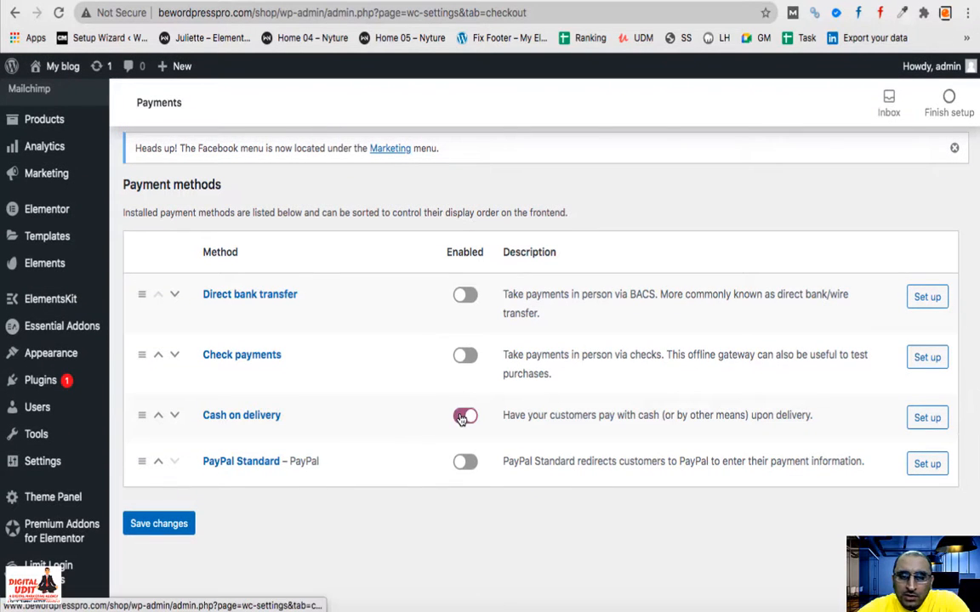
{"action": "left_click", "coordinate": [457, 470]}
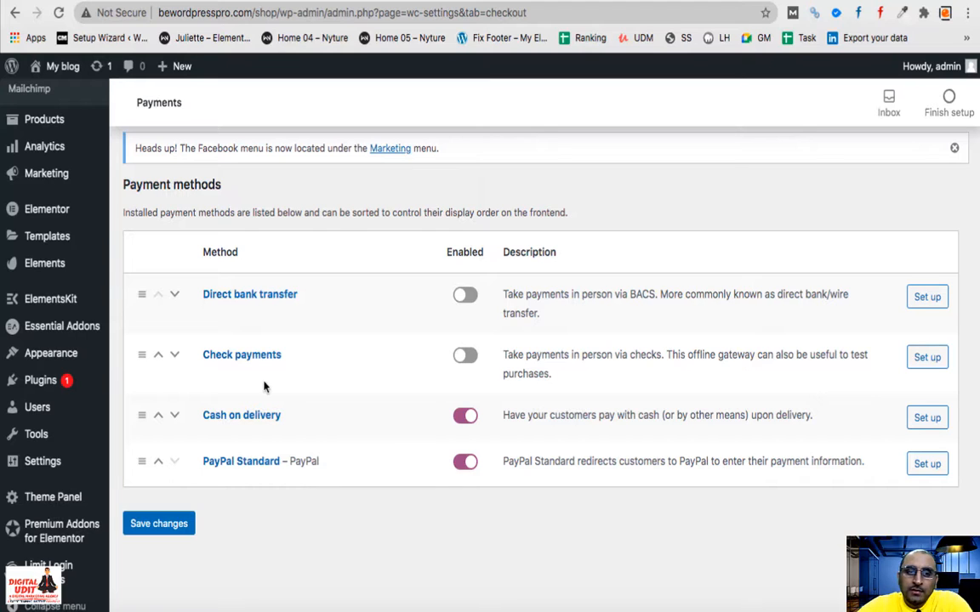
{"action": "scroll", "coordinate": [265, 385], "scroll_direction": "up", "scroll_amount": 10}
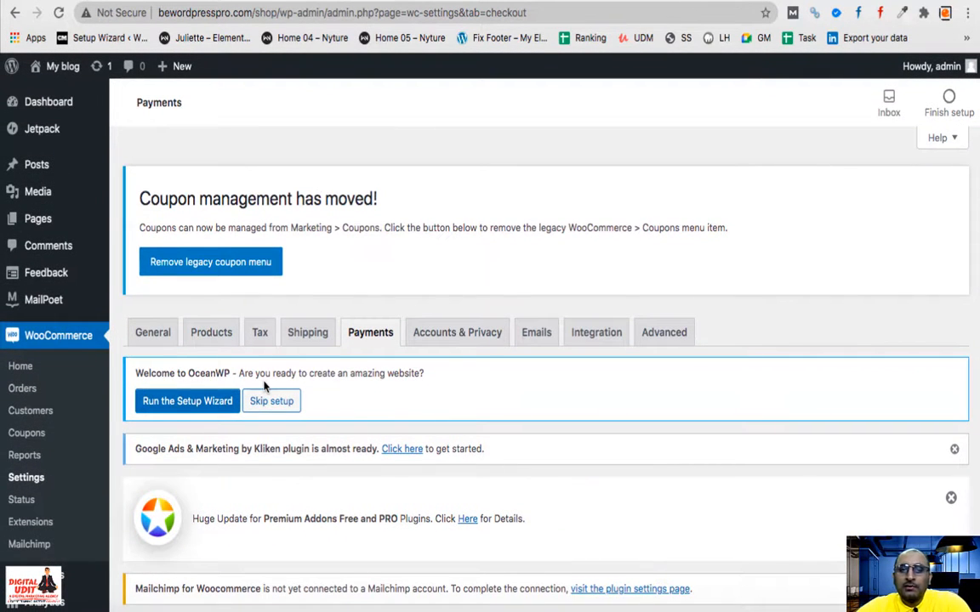
- Allow customers to log into existing accounts and create accounts during checkout
{"action": "left_click", "coordinate": [459, 337]}
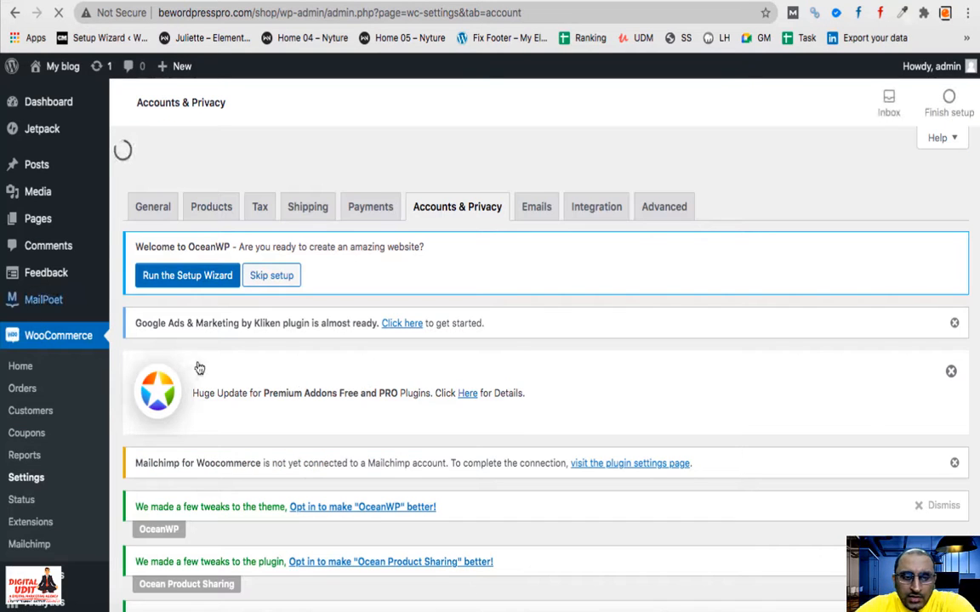
{"action": "scroll", "coordinate": [290, 387], "scroll_direction": "down", "scroll_amount": 5}
{"action": "scroll", "coordinate": [300, 397], "scroll_direction": "down", "scroll_amount": 3}
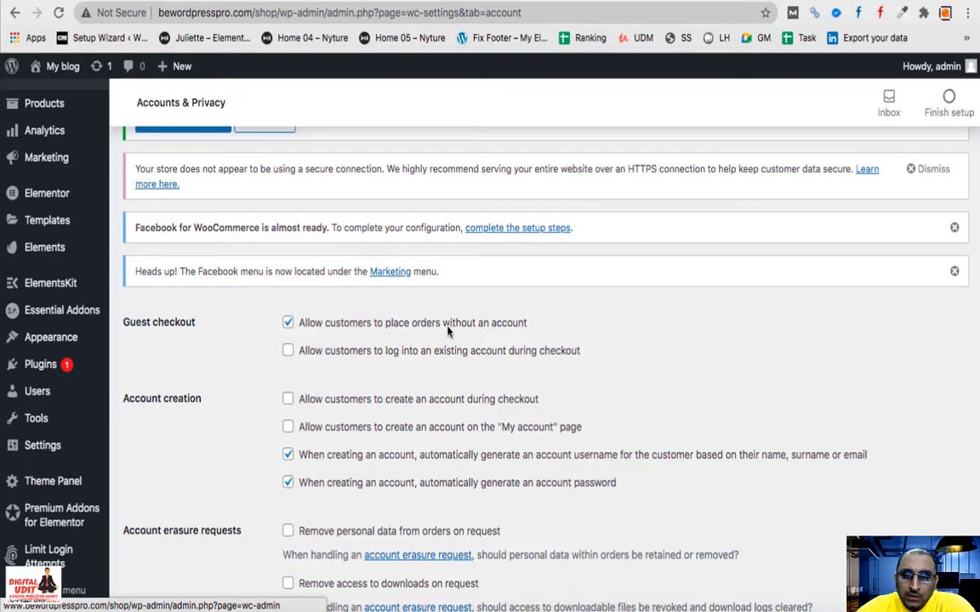
{"action": "left_click", "coordinate": [287, 354]}
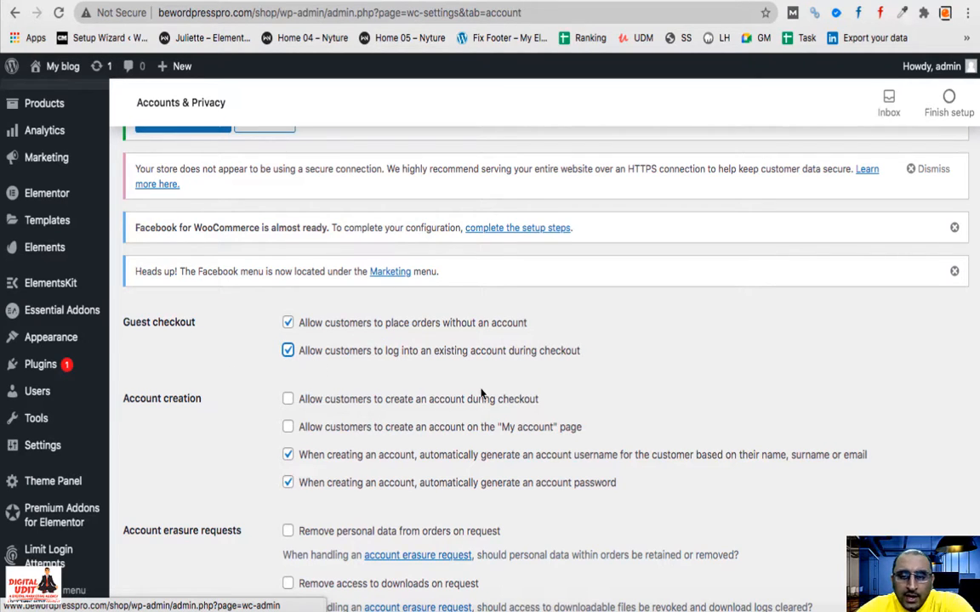
{"action": "left_click", "coordinate": [287, 399]}
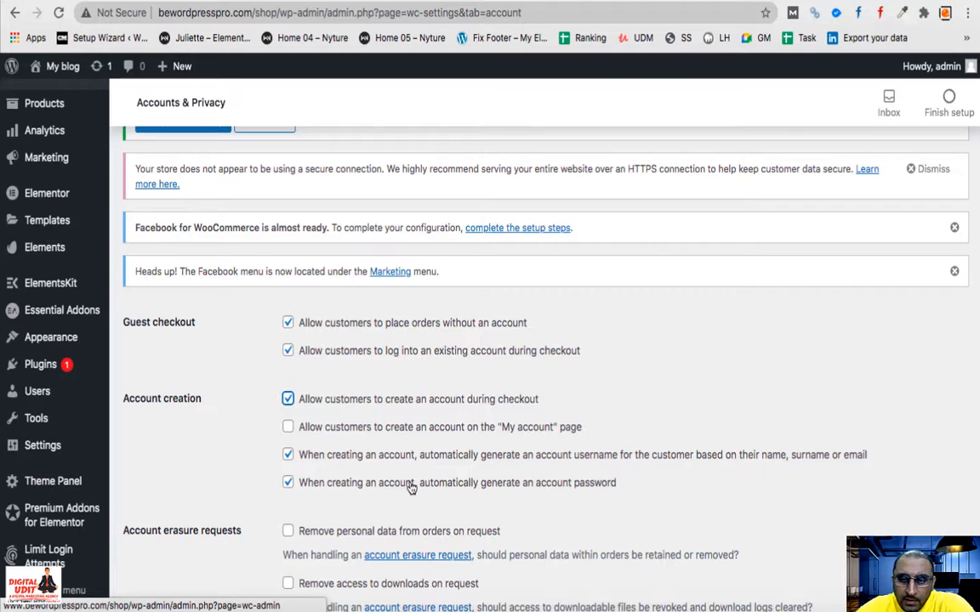
- Save the Accounts & Privacy settings with the data retention fields left blank
{"action": "scroll", "coordinate": [411, 488], "scroll_direction": "down", "scroll_amount": 3}
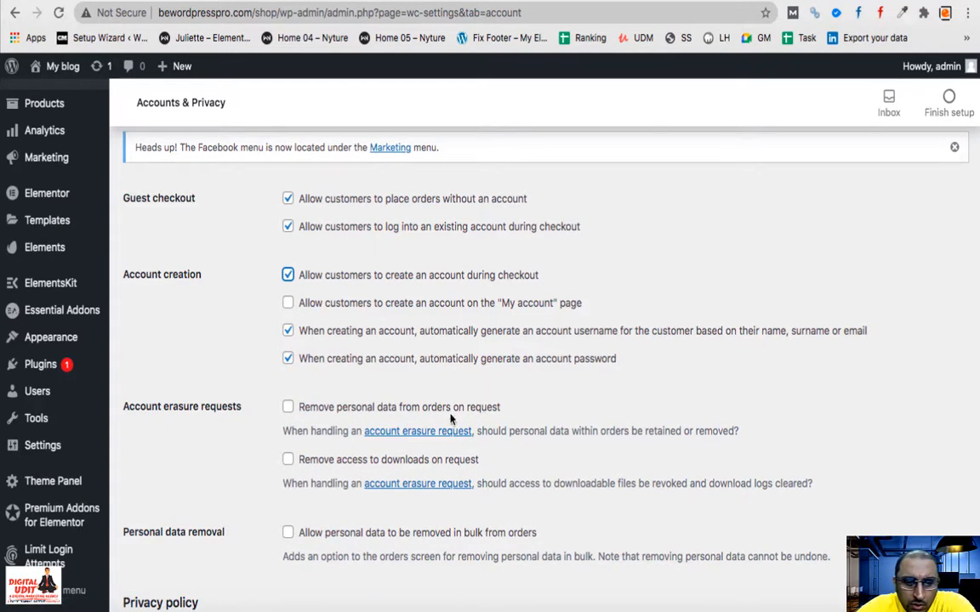
{"action": "scroll", "coordinate": [344, 489], "scroll_direction": "down", "scroll_amount": 4}
{"action": "scroll", "coordinate": [343, 489], "scroll_direction": "down", "scroll_amount": 4}
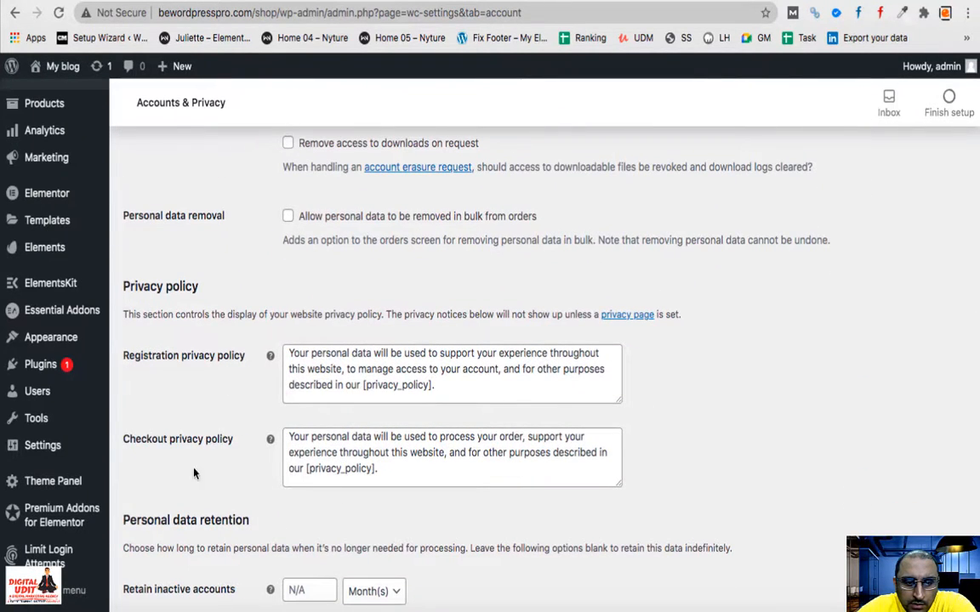
{"action": "scroll", "coordinate": [275, 453], "scroll_direction": "down", "scroll_amount": 5}
{"action": "scroll", "coordinate": [273, 451], "scroll_direction": "down", "scroll_amount": 3}
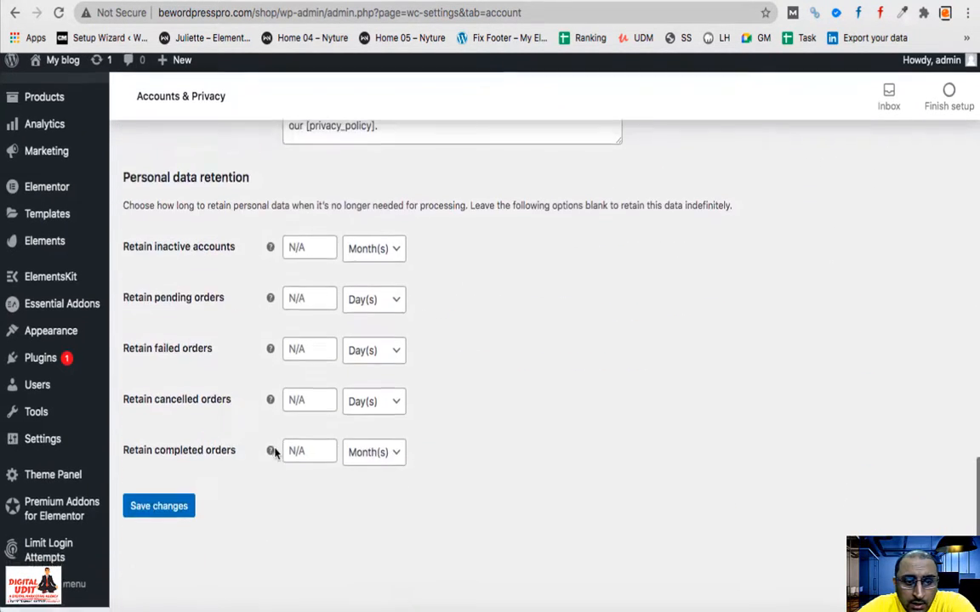
{"action": "left_click", "coordinate": [157, 512]}
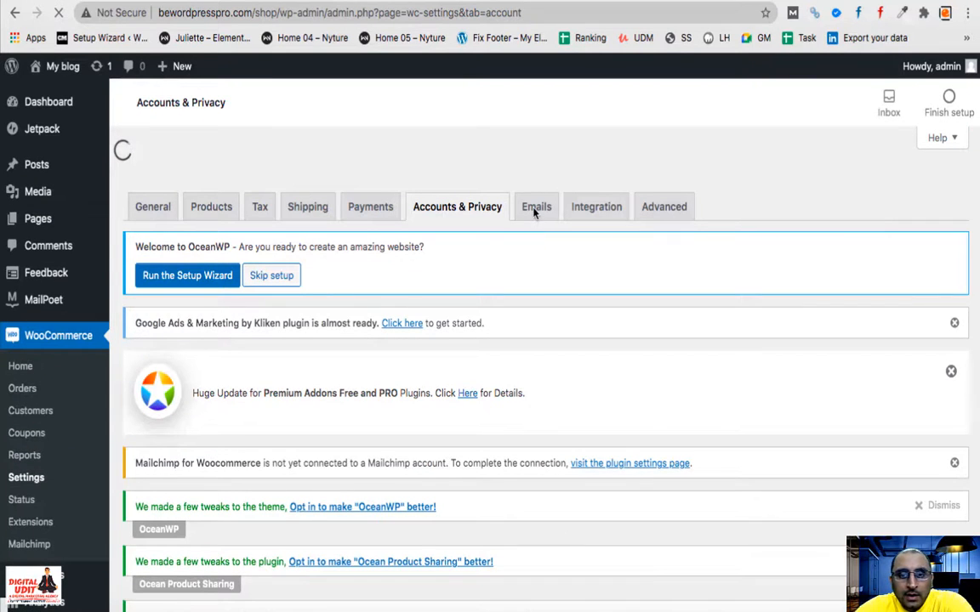
{"action": "left_click", "coordinate": [535, 209]}
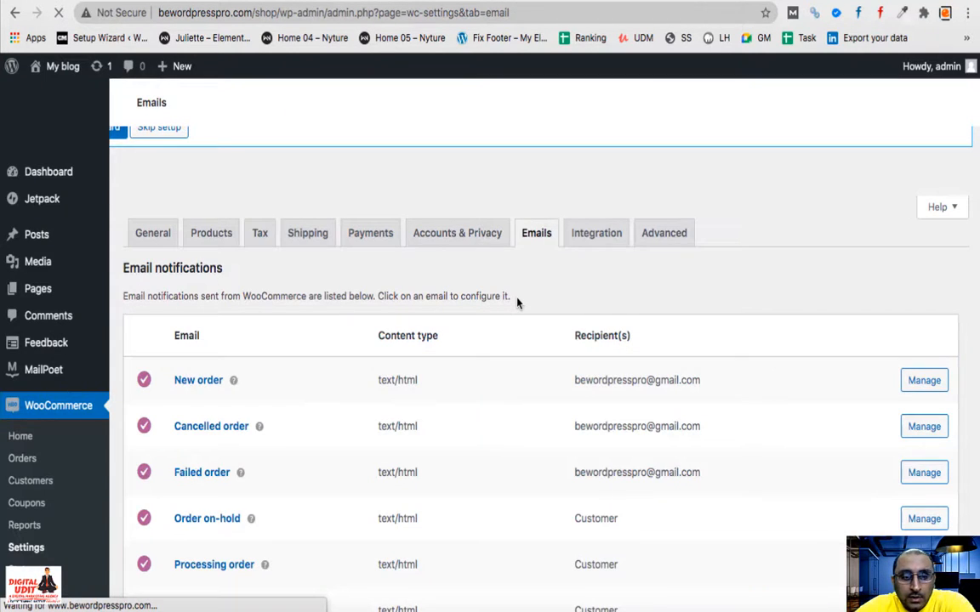
- Open the settings for the New order email notification
{"action": "scroll", "coordinate": [253, 545], "scroll_direction": "down", "scroll_amount": 4}
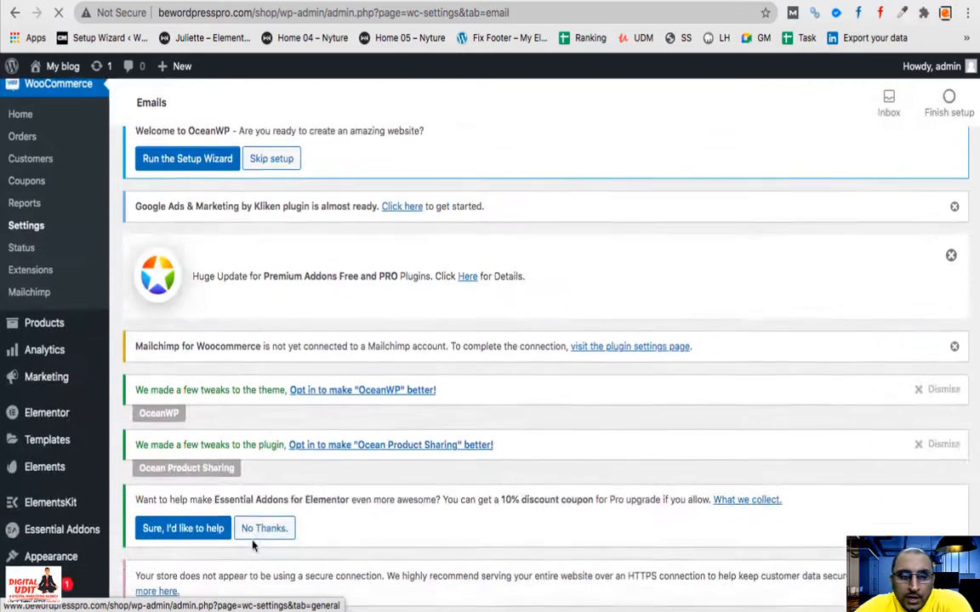
{"action": "scroll", "coordinate": [254, 545], "scroll_direction": "down", "scroll_amount": 5}
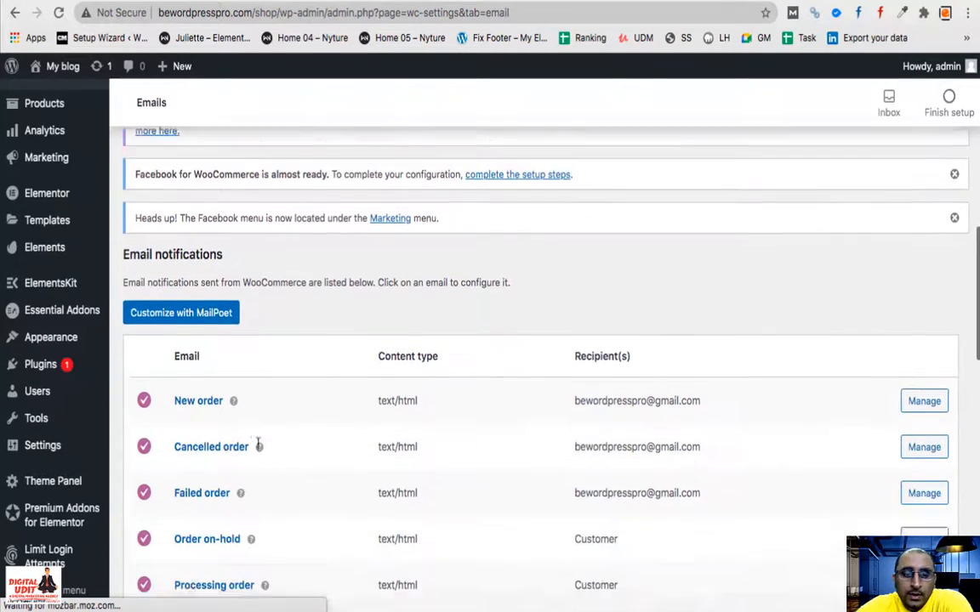
{"action": "scroll", "coordinate": [258, 447], "scroll_direction": "down", "scroll_amount": 2}
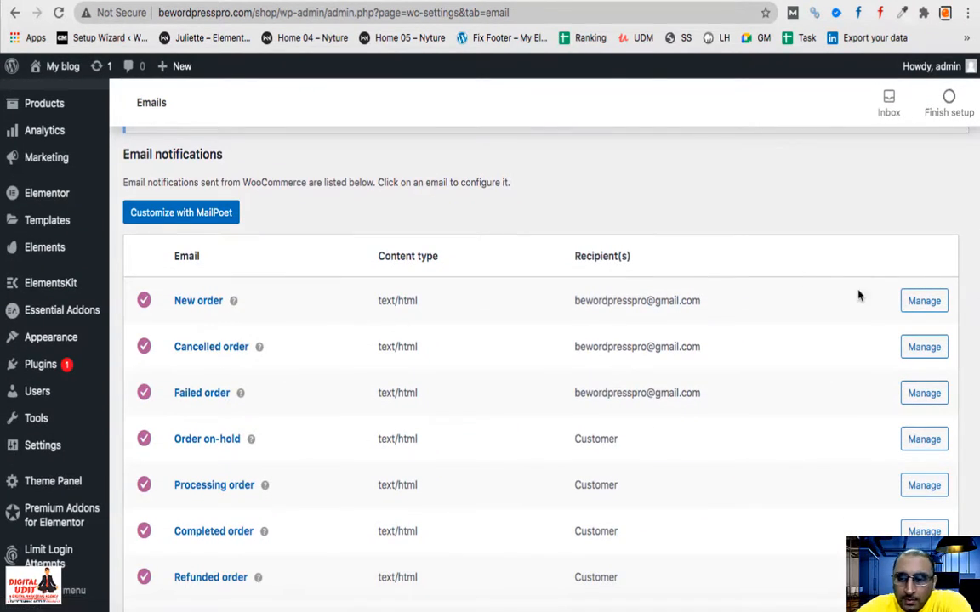
{"action": "left_click", "coordinate": [919, 313]}
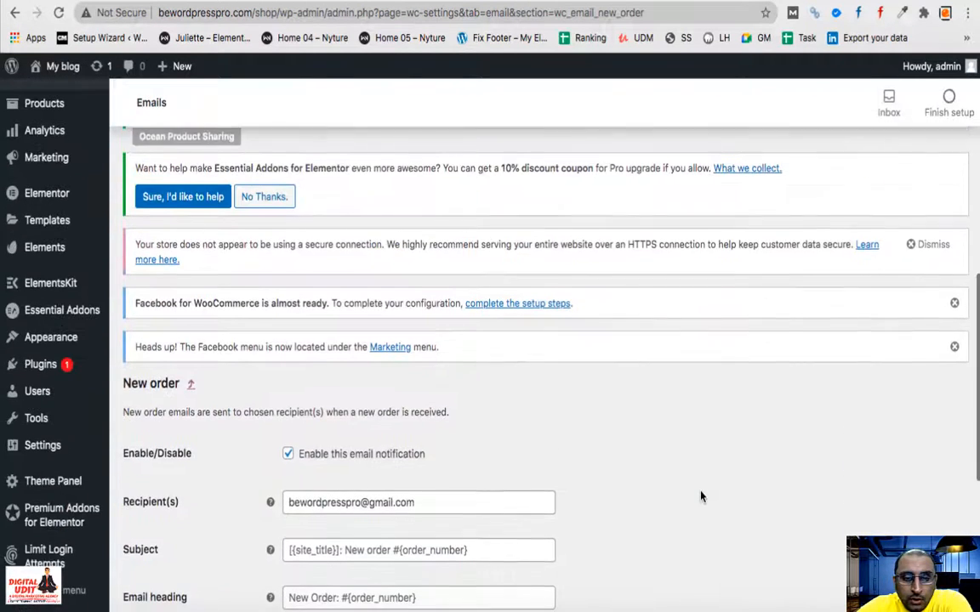
- Display the New order email's admin-new-order.php HTML template code
{"action": "scroll", "coordinate": [700, 496], "scroll_direction": "down", "scroll_amount": 5}
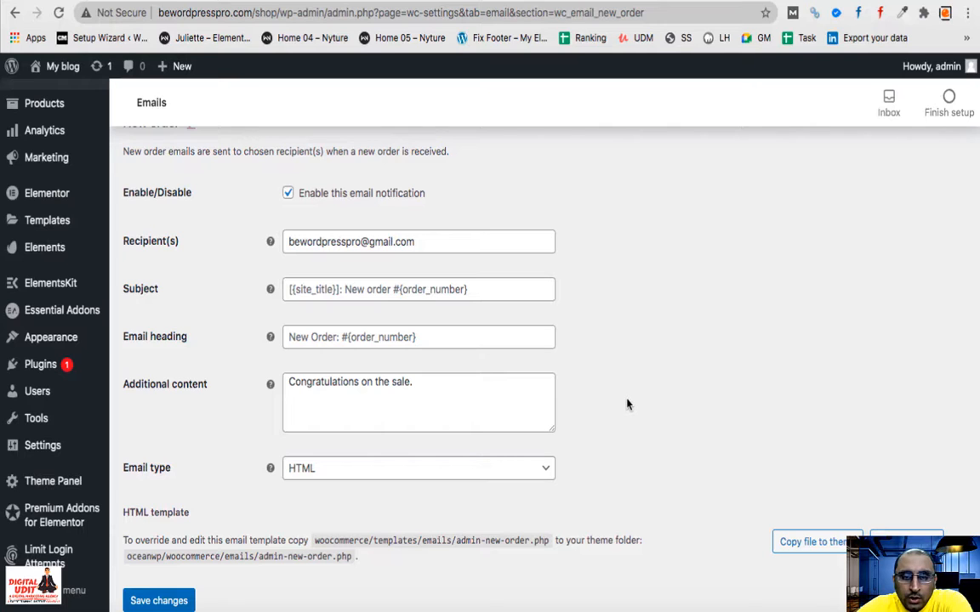
{"action": "scroll", "coordinate": [330, 366], "scroll_direction": "down", "scroll_amount": 2}
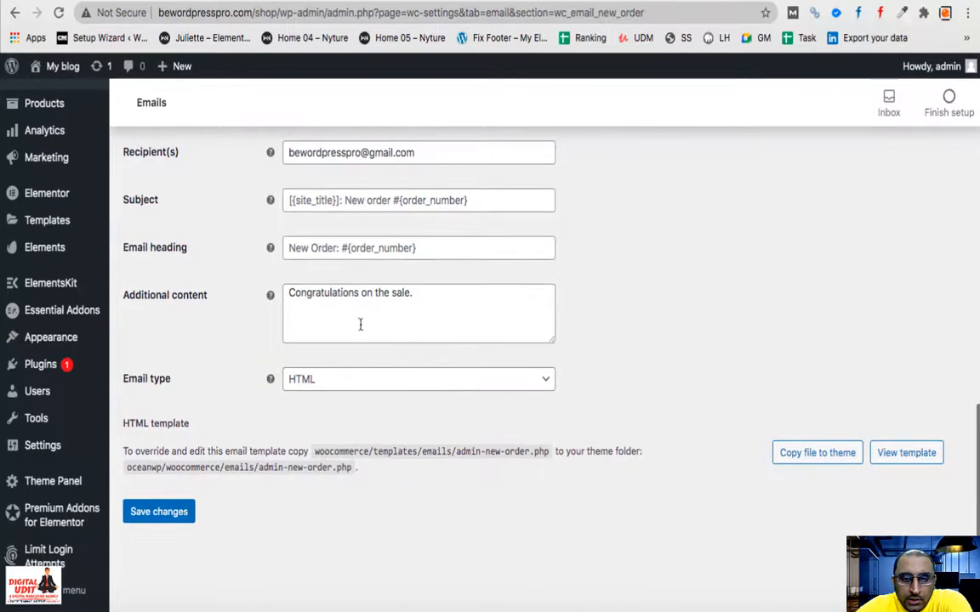
{"action": "left_click", "coordinate": [893, 454]}
{"action": "scroll", "coordinate": [448, 458], "scroll_direction": "down", "scroll_amount": 6}
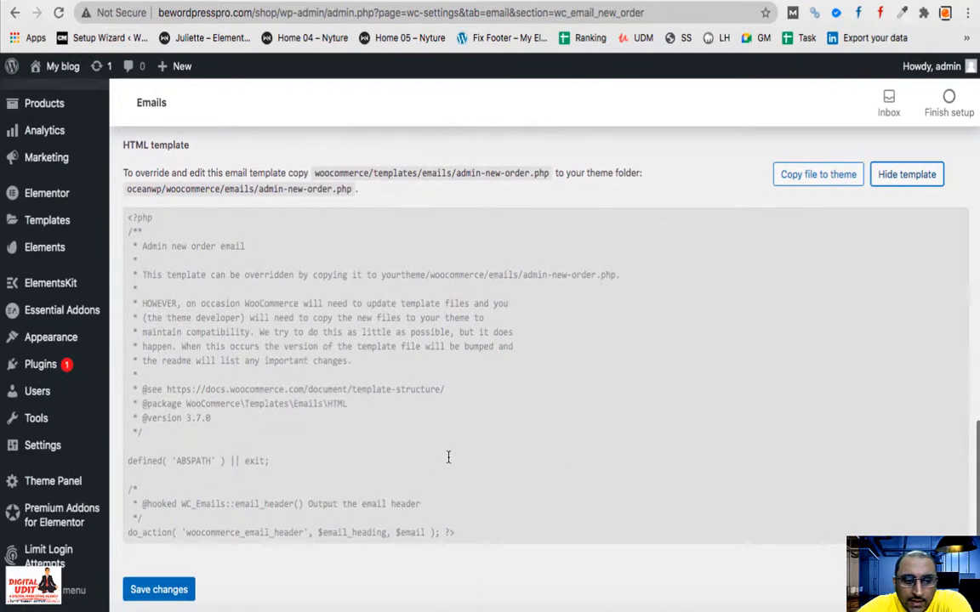
{"action": "scroll", "coordinate": [270, 393], "scroll_direction": "down", "scroll_amount": 10}
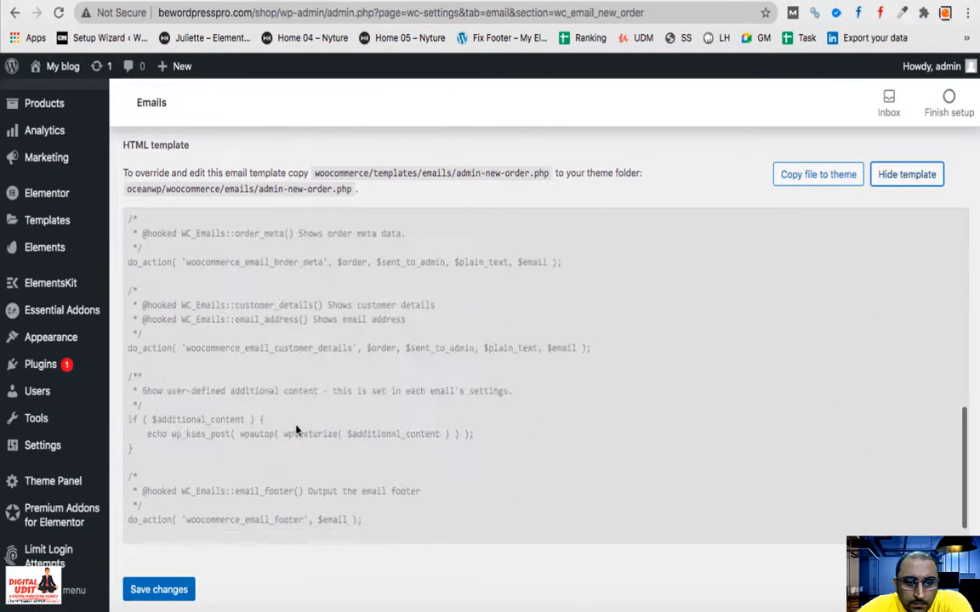
{"action": "scroll", "coordinate": [265, 382], "scroll_direction": "up", "scroll_amount": 10}
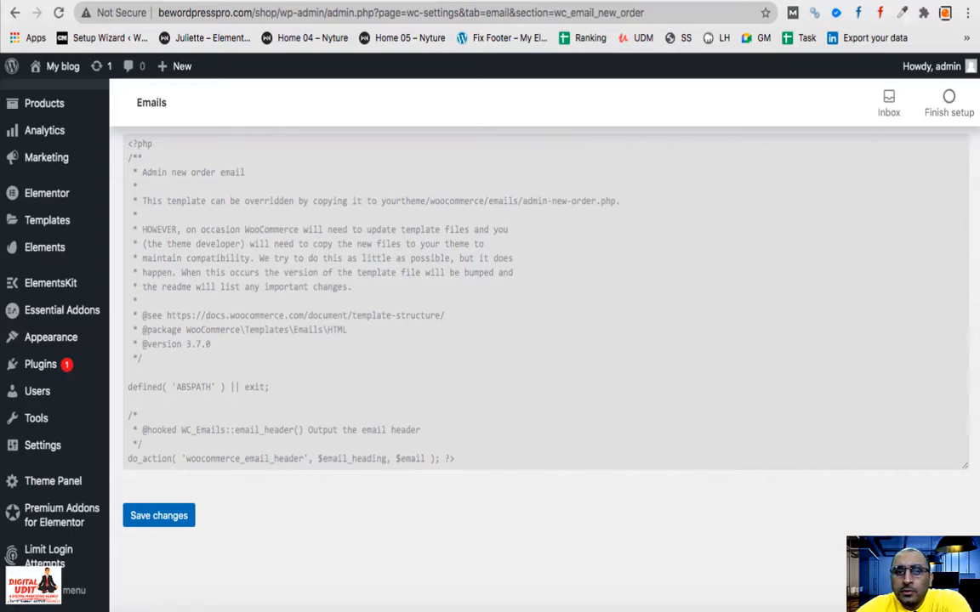
{"action": "key", "text": "super+t"}
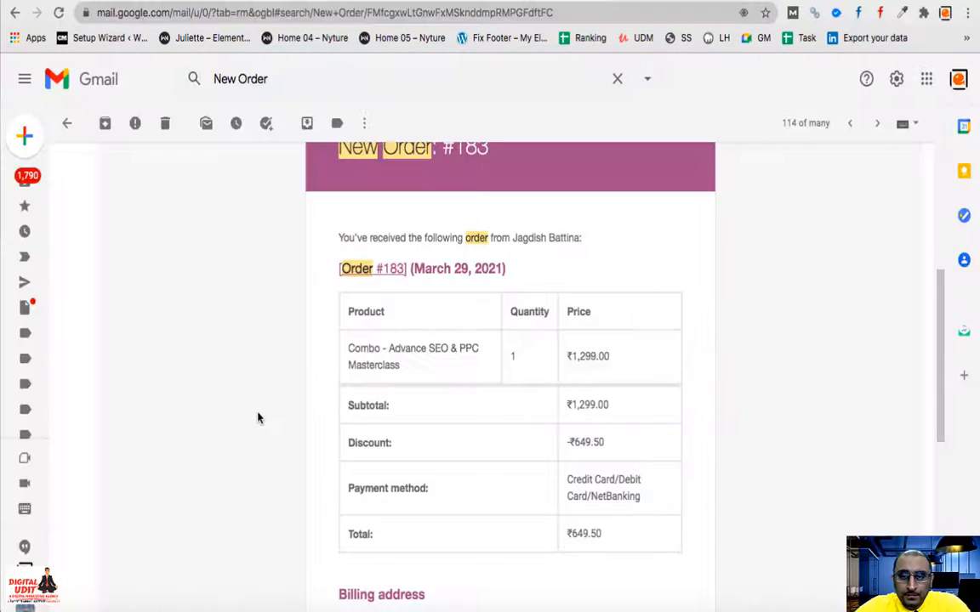
- Scroll through the New Order #183 email in Gmail, from its order table to 'Congratulations on the sale.'
{"action": "scroll", "coordinate": [256, 415], "scroll_direction": "up", "scroll_amount": 2}
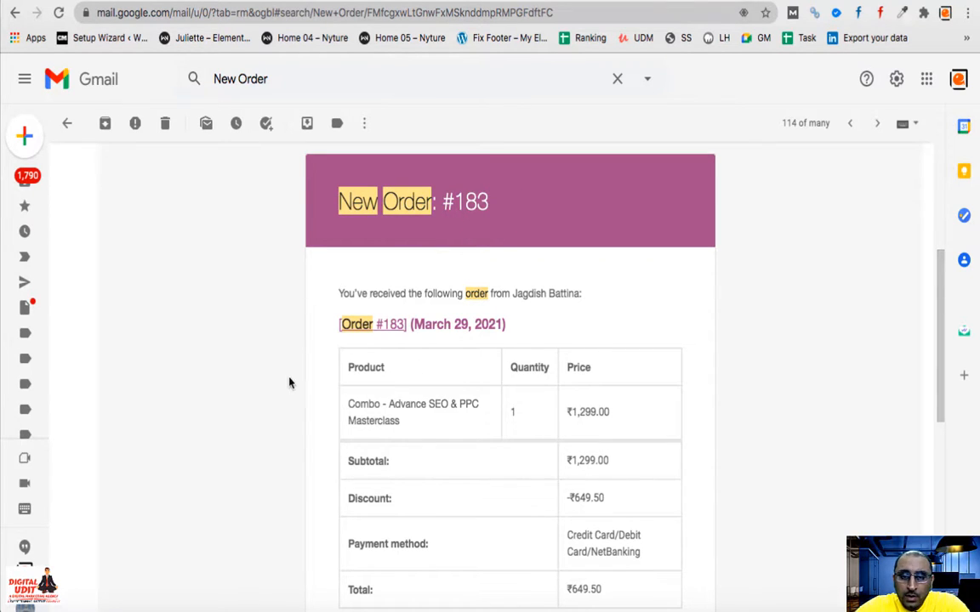
{"action": "scroll", "coordinate": [357, 357], "scroll_direction": "down", "scroll_amount": 2}
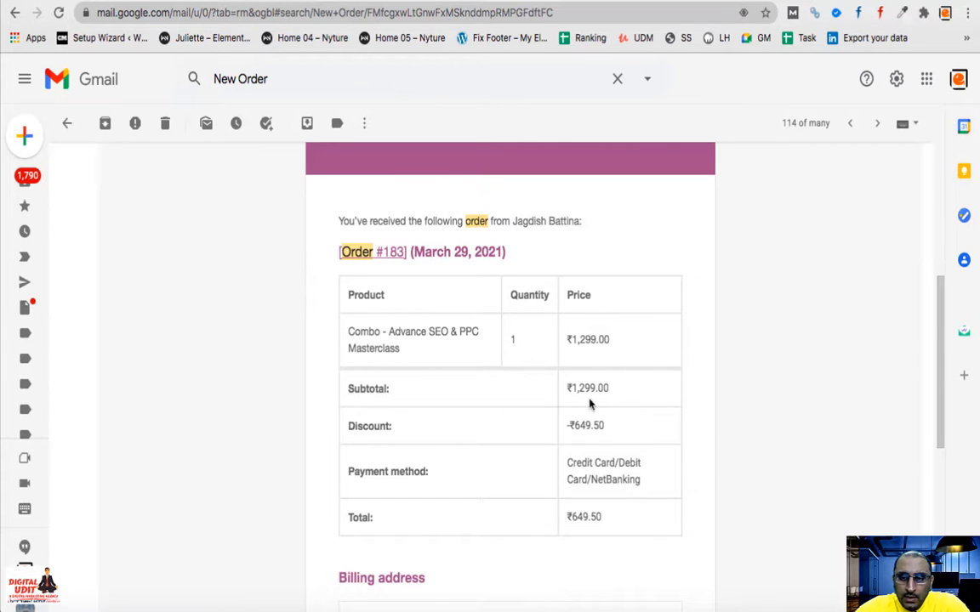
{"action": "scroll", "coordinate": [448, 461], "scroll_direction": "down", "scroll_amount": 5}
{"action": "scroll", "coordinate": [448, 461], "scroll_direction": "down", "scroll_amount": 1}
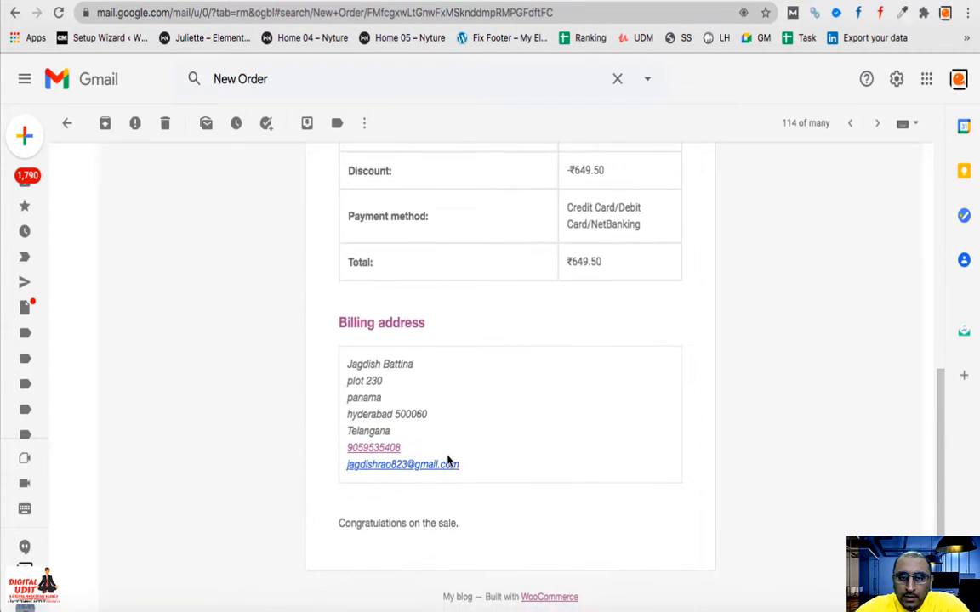
{"action": "scroll", "coordinate": [444, 453], "scroll_direction": "up", "scroll_amount": 4}
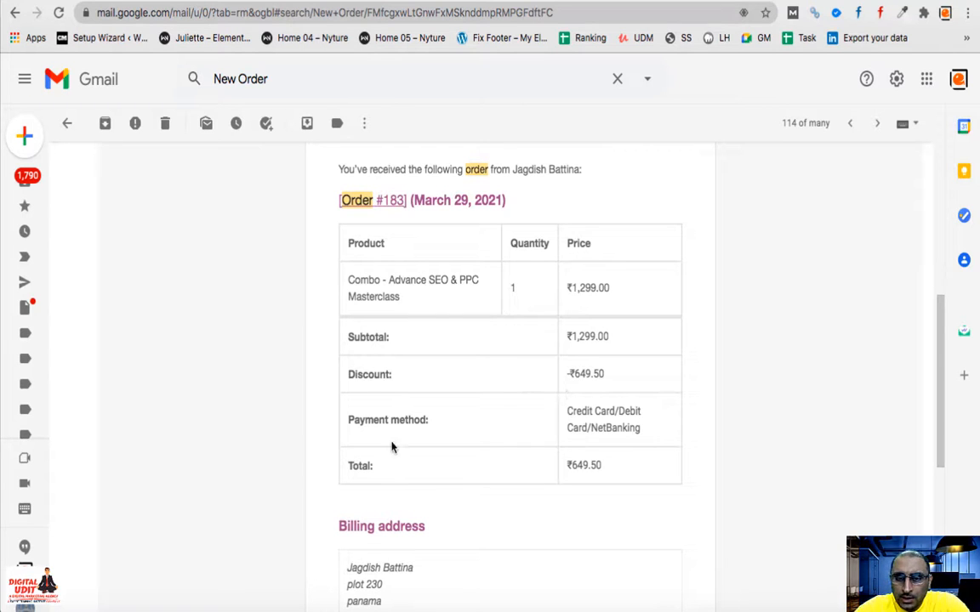
{"action": "scroll", "coordinate": [582, 485], "scroll_direction": "down", "scroll_amount": 4}
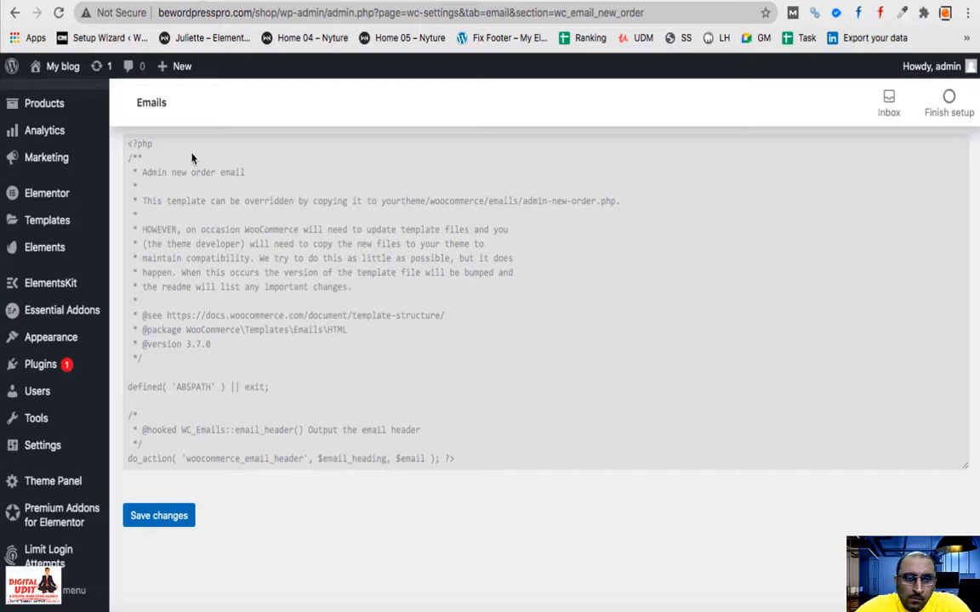
{"action": "scroll", "coordinate": [240, 339], "scroll_direction": "up", "scroll_amount": 5}
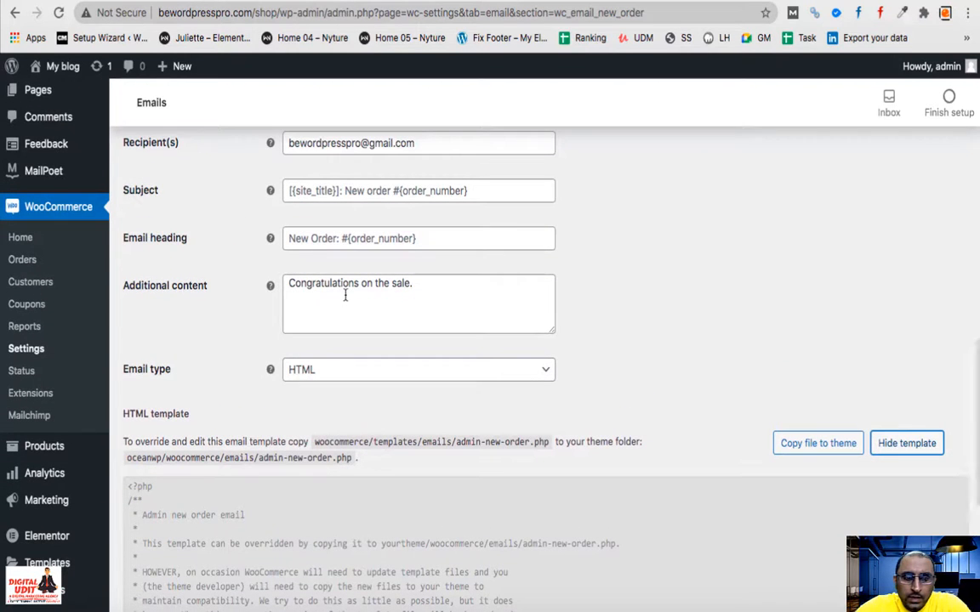
- Select all of the New order email's Additional content text, 'Congratulations on the sale.'
{"action": "left_click", "coordinate": [345, 296]}
{"action": "key", "text": "ctrl+a"}
{"action": "scroll", "coordinate": [345, 297], "scroll_direction": "down", "scroll_amount": 3}
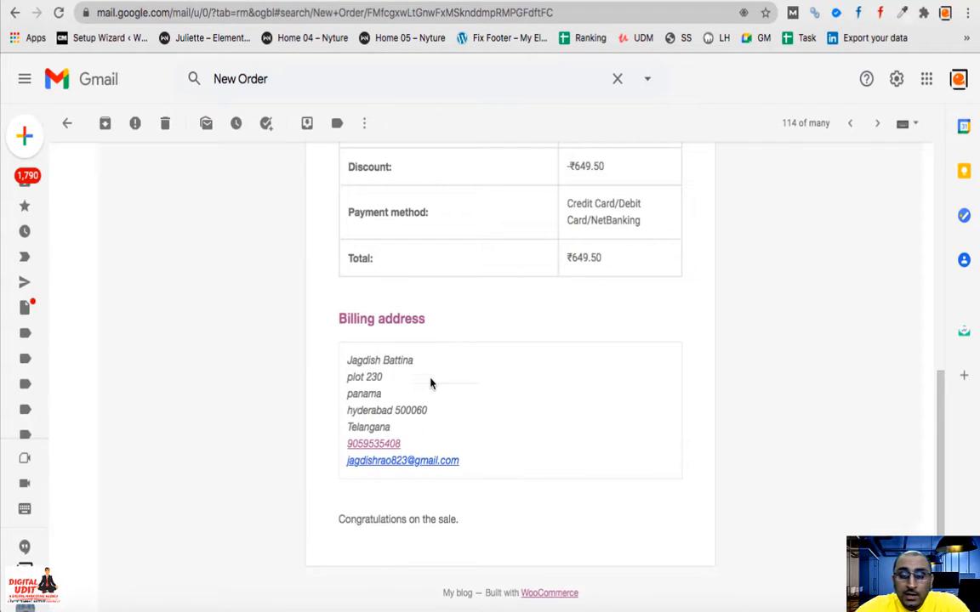
{"action": "scroll", "coordinate": [430, 384], "scroll_direction": "down", "scroll_amount": 2}
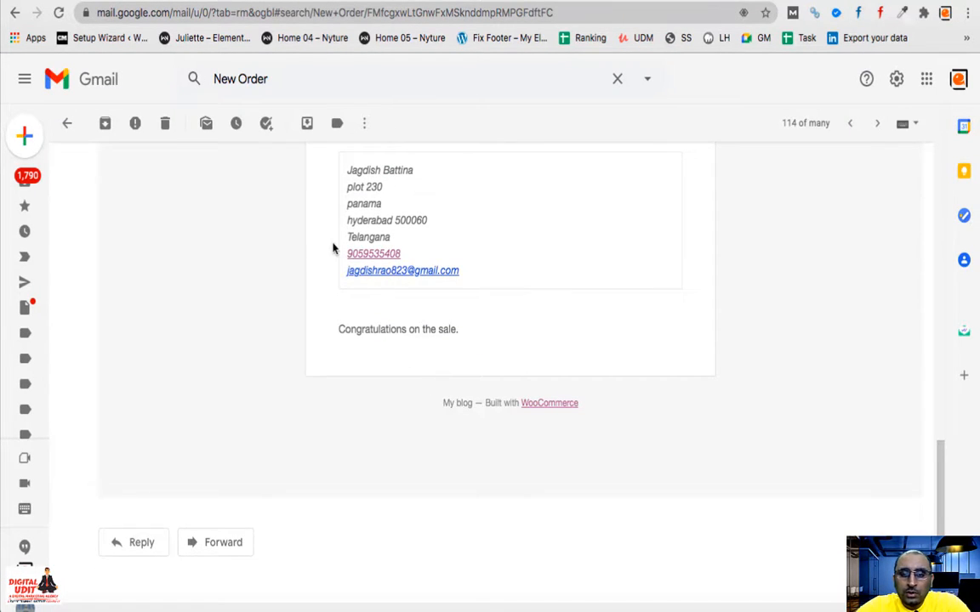
{"action": "scroll", "coordinate": [333, 248], "scroll_direction": "up", "scroll_amount": 4}
{"action": "scroll", "coordinate": [352, 313], "scroll_direction": "down", "scroll_amount": 4}
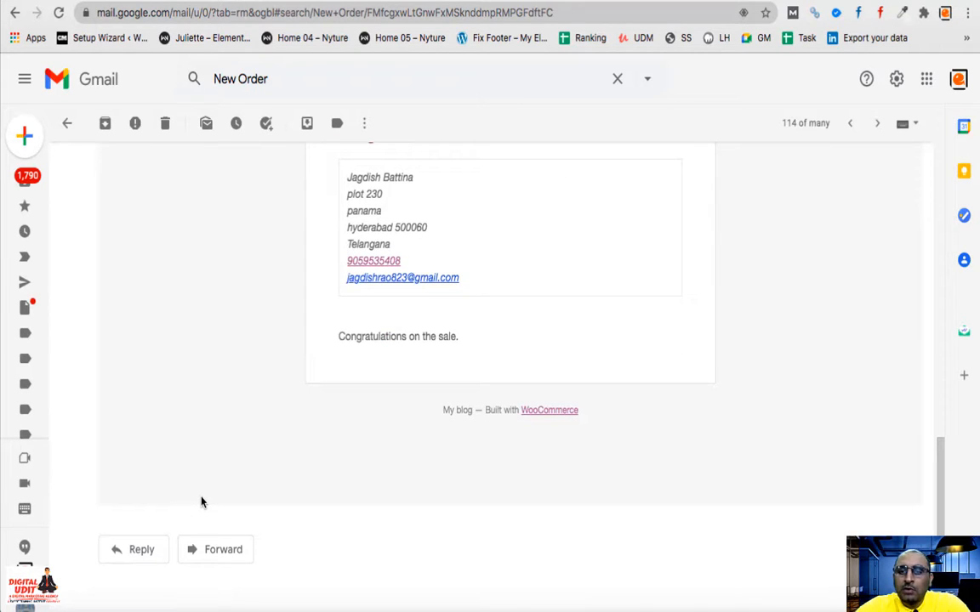
{"action": "scroll", "coordinate": [304, 493], "scroll_direction": "up", "scroll_amount": 6}
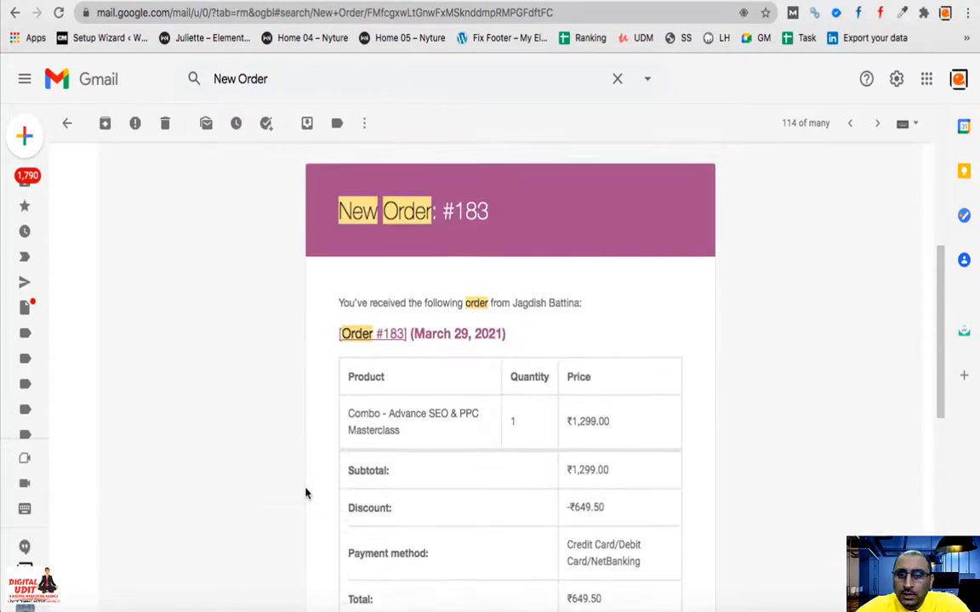
{"action": "scroll", "coordinate": [306, 493], "scroll_direction": "down", "scroll_amount": 6}
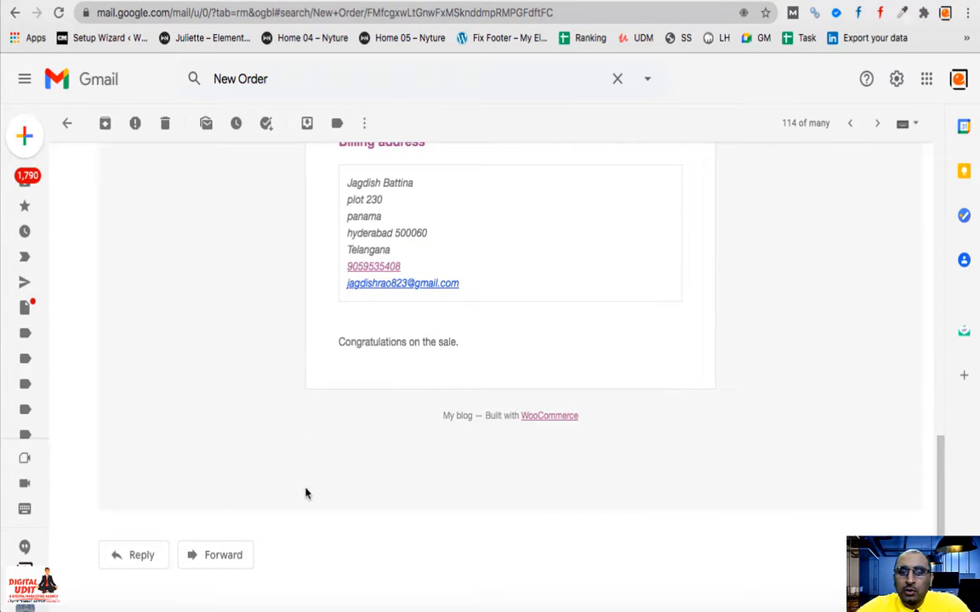
{"action": "scroll", "coordinate": [433, 472], "scroll_direction": "up", "scroll_amount": 6}
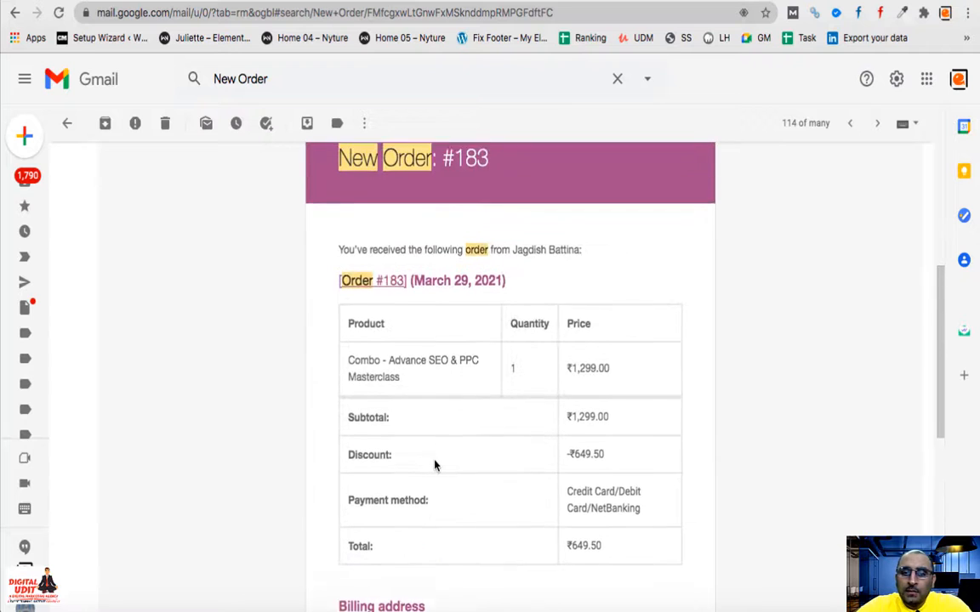
{"action": "scroll", "coordinate": [434, 464], "scroll_direction": "up", "scroll_amount": 3}
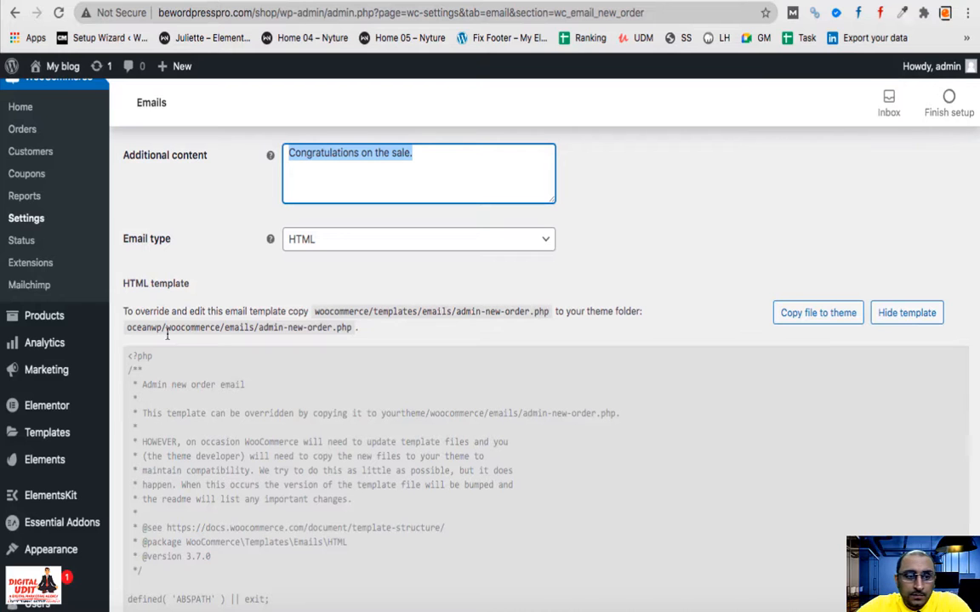
- View the Integration tab's MaxMind Geolocation settings, then move to the Advanced tab
{"action": "scroll", "coordinate": [335, 254], "scroll_direction": "up", "scroll_amount": 10}
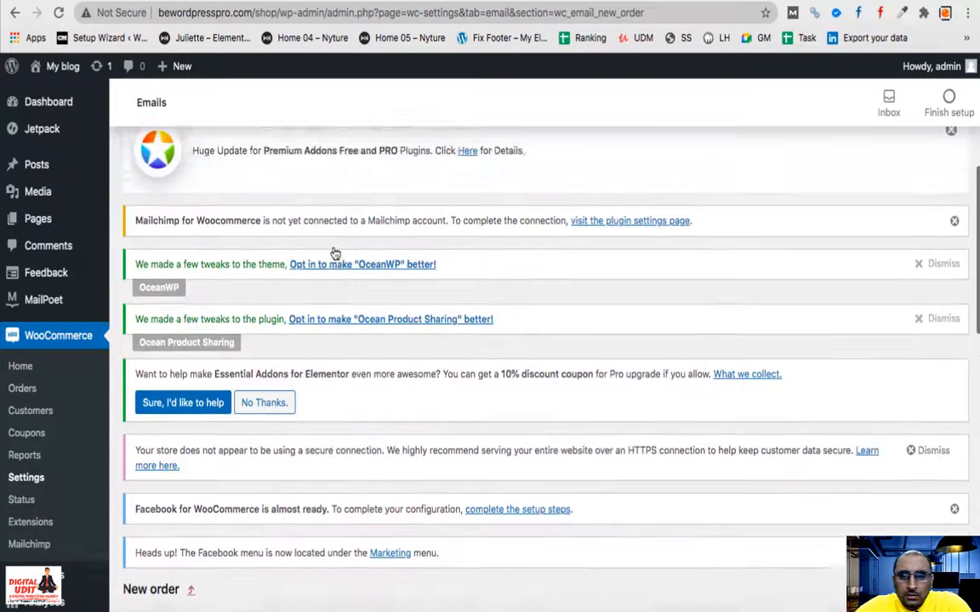
{"action": "scroll", "coordinate": [334, 253], "scroll_direction": "up", "scroll_amount": 8}
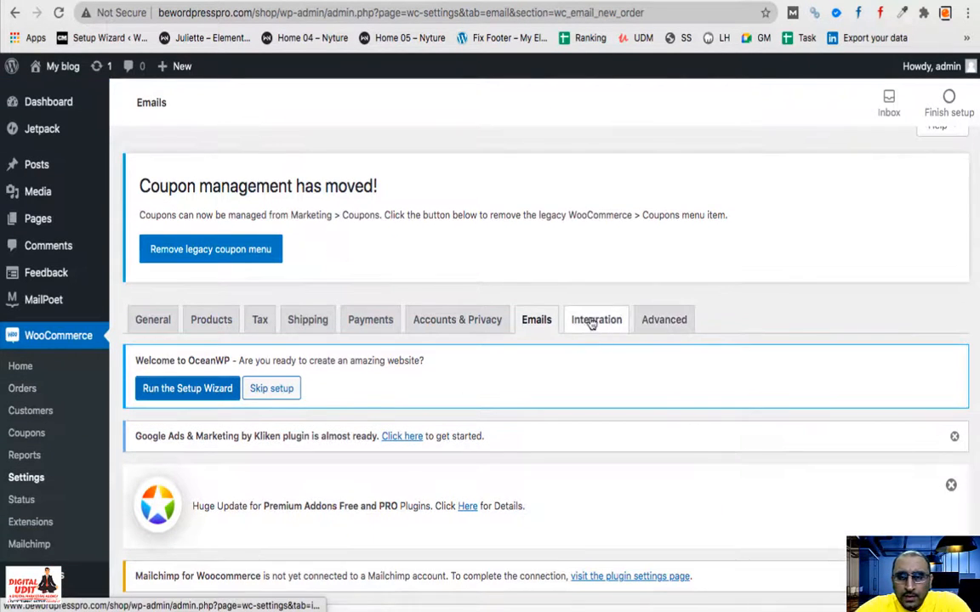
{"action": "left_click", "coordinate": [591, 322]}
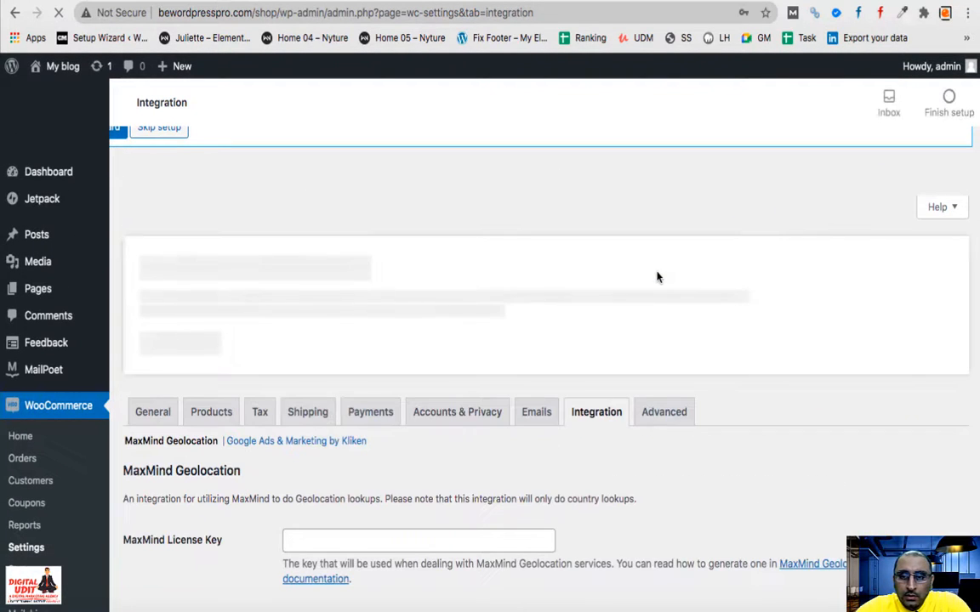
{"action": "left_click", "coordinate": [671, 415]}
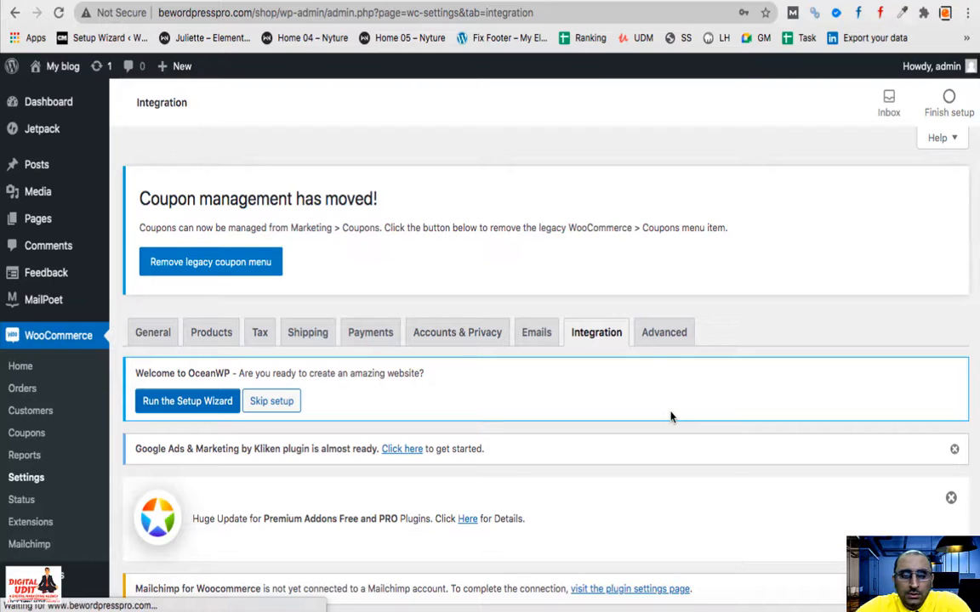
{"action": "left_click", "coordinate": [647, 334]}
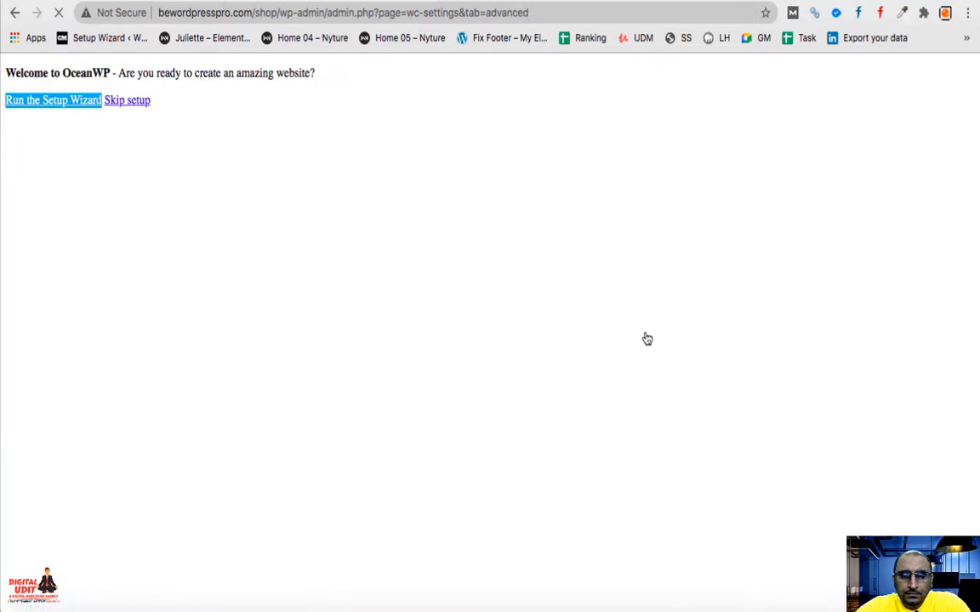
{"action": "scroll", "coordinate": [647, 339], "scroll_direction": "down", "scroll_amount": 1}
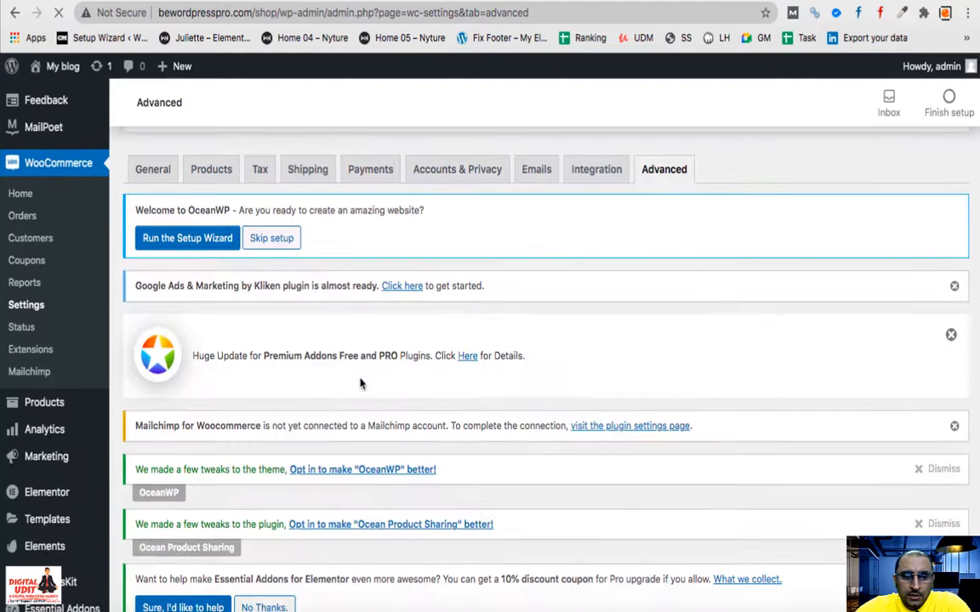
{"action": "scroll", "coordinate": [330, 349], "scroll_direction": "down", "scroll_amount": 5}
{"action": "scroll", "coordinate": [331, 349], "scroll_direction": "down", "scroll_amount": 5}
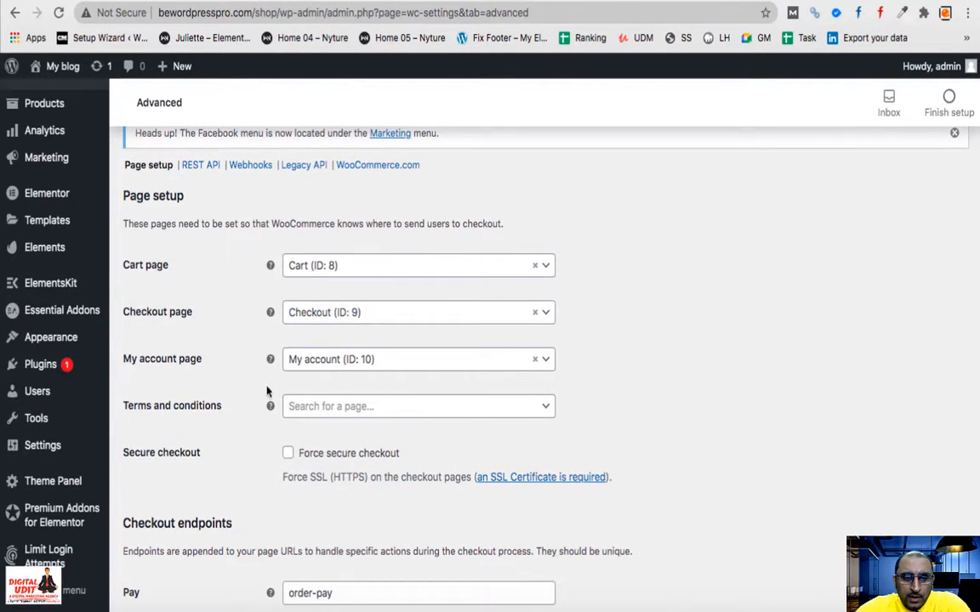
{"action": "left_click", "coordinate": [340, 408]}
{"action": "left_click", "coordinate": [648, 425]}
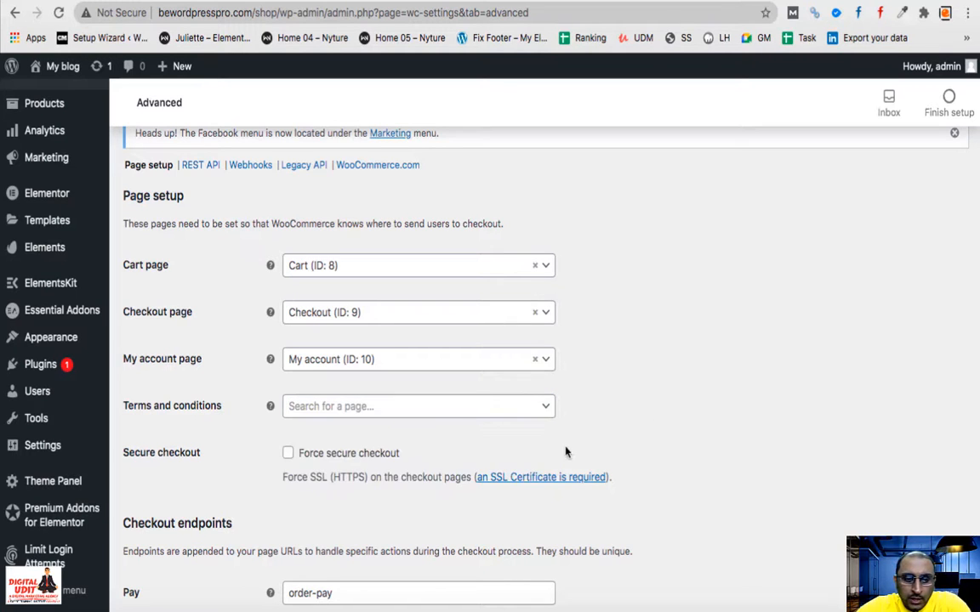
{"action": "scroll", "coordinate": [565, 452], "scroll_direction": "down", "scroll_amount": 3}
{"action": "scroll", "coordinate": [510, 399], "scroll_direction": "down", "scroll_amount": 3}
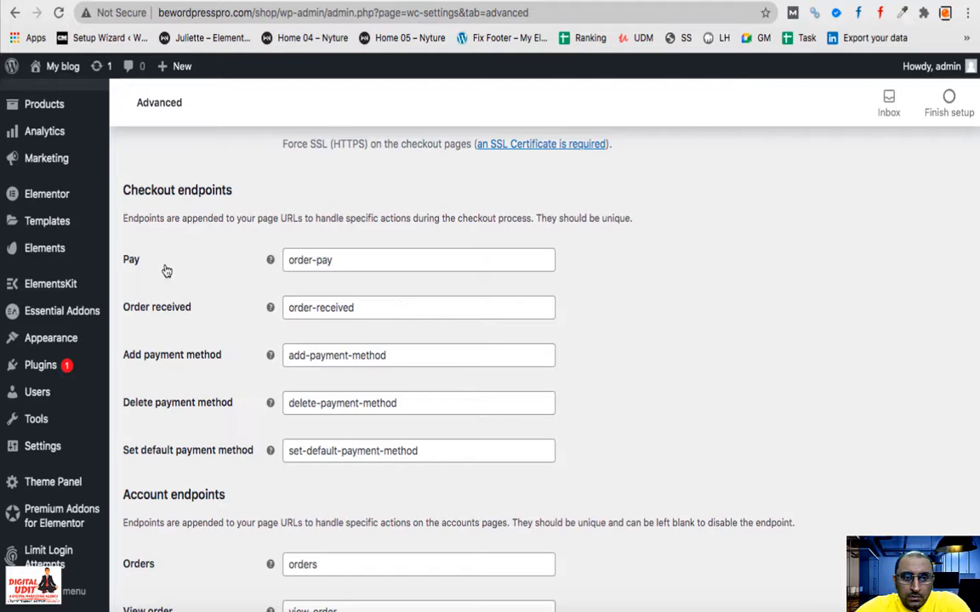
{"action": "scroll", "coordinate": [157, 238], "scroll_direction": "down", "scroll_amount": 1}
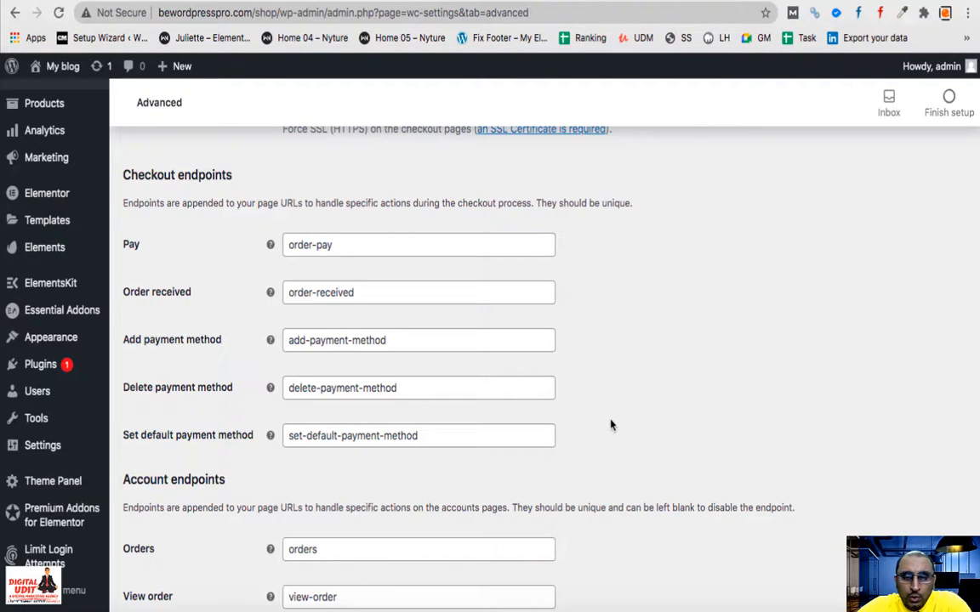
{"action": "scroll", "coordinate": [610, 425], "scroll_direction": "down", "scroll_amount": 2}
{"action": "scroll", "coordinate": [610, 425], "scroll_direction": "down", "scroll_amount": 2}
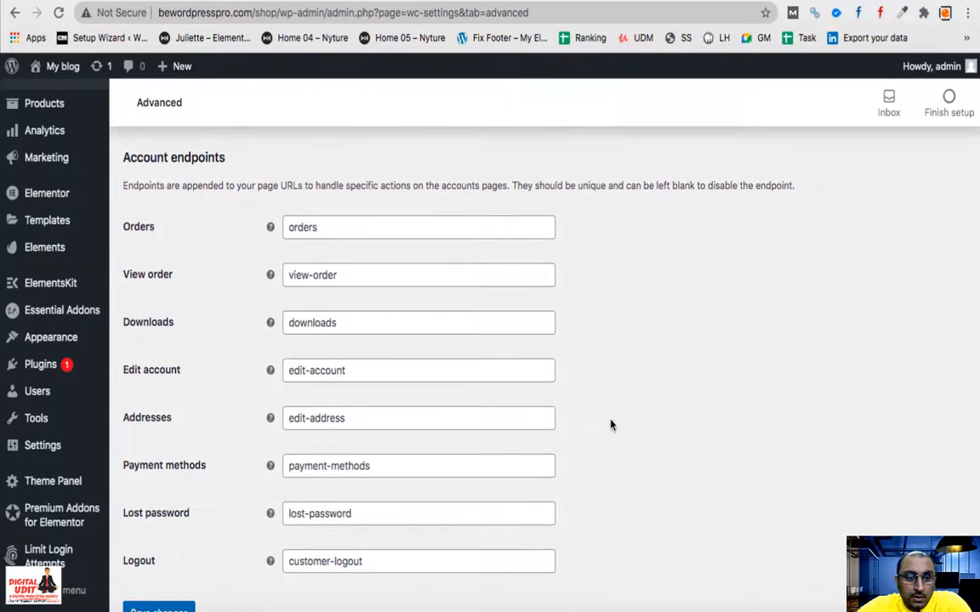
{"action": "scroll", "coordinate": [610, 425], "scroll_direction": "down", "scroll_amount": 2}
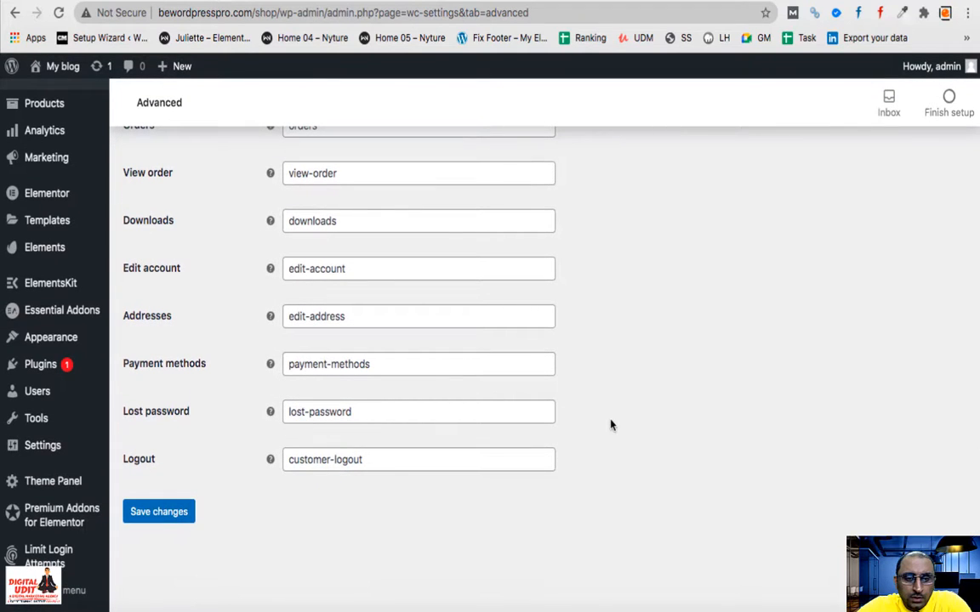
{"action": "scroll", "coordinate": [627, 426], "scroll_direction": "up", "scroll_amount": 3}
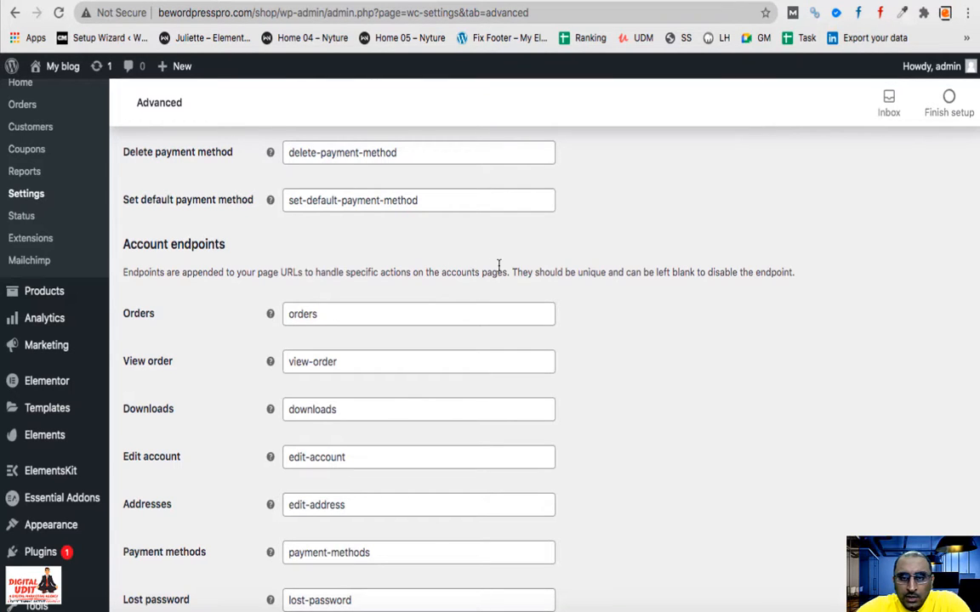
{"action": "left_click_drag", "start_coordinate": [511, 272], "coordinate": [428, 275]}
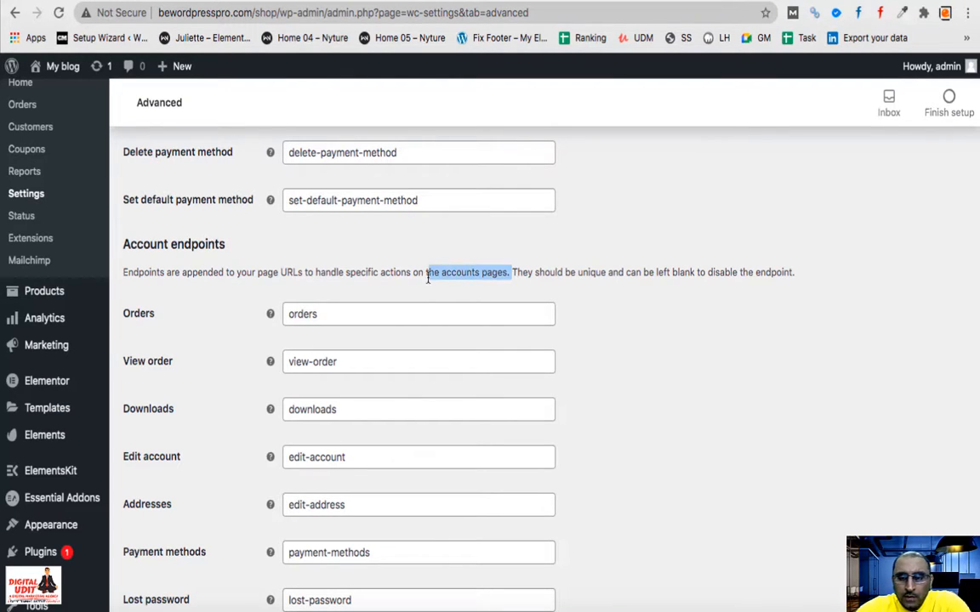
{"action": "left_click", "coordinate": [679, 472]}
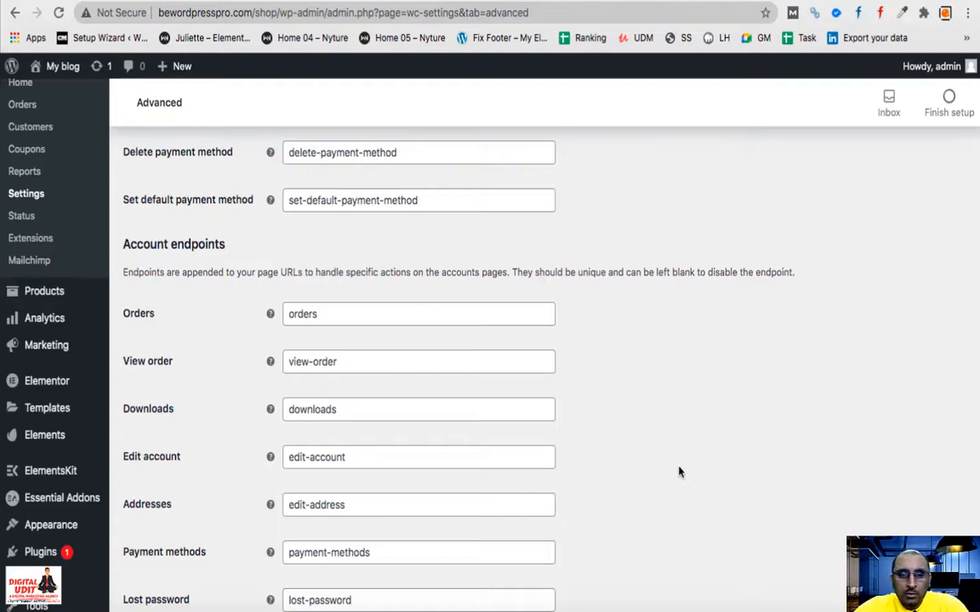
{"action": "scroll", "coordinate": [680, 472], "scroll_direction": "up", "scroll_amount": 5}
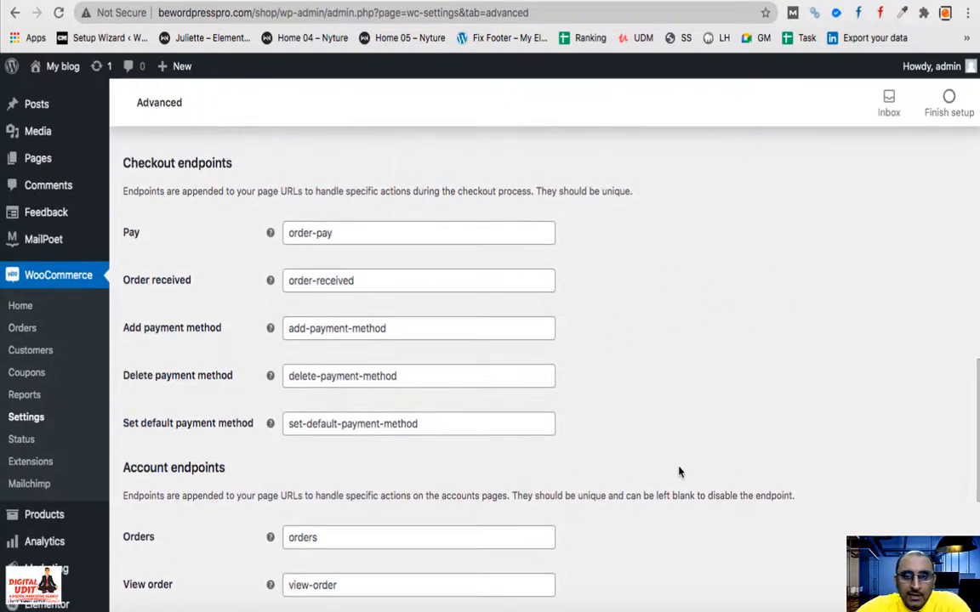
{"action": "scroll", "coordinate": [679, 472], "scroll_direction": "up", "scroll_amount": 15}
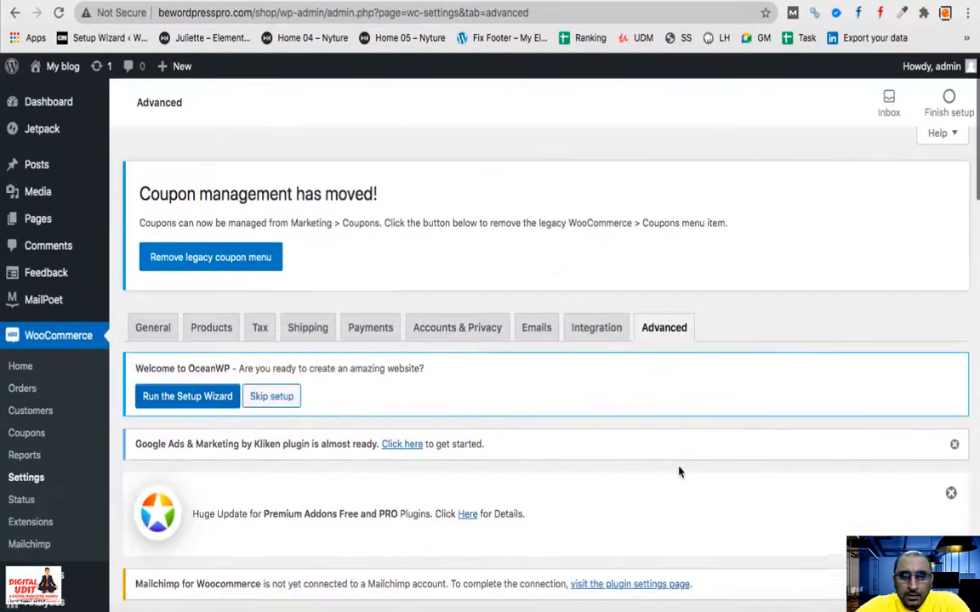
{"action": "scroll", "coordinate": [679, 472], "scroll_direction": "down", "scroll_amount": 11}
{"action": "scroll", "coordinate": [34, 289], "scroll_direction": "up", "scroll_amount": 6}
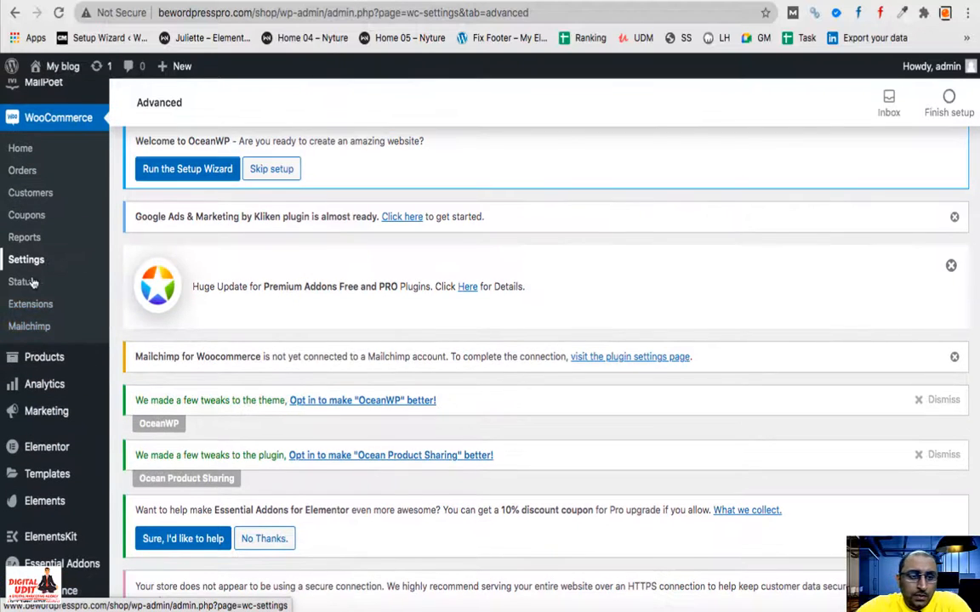
- Browse the WooCommerce Extensions catalogue, then open the Mailchimp for WooCommerce Connect page
{"action": "left_click", "coordinate": [41, 312]}
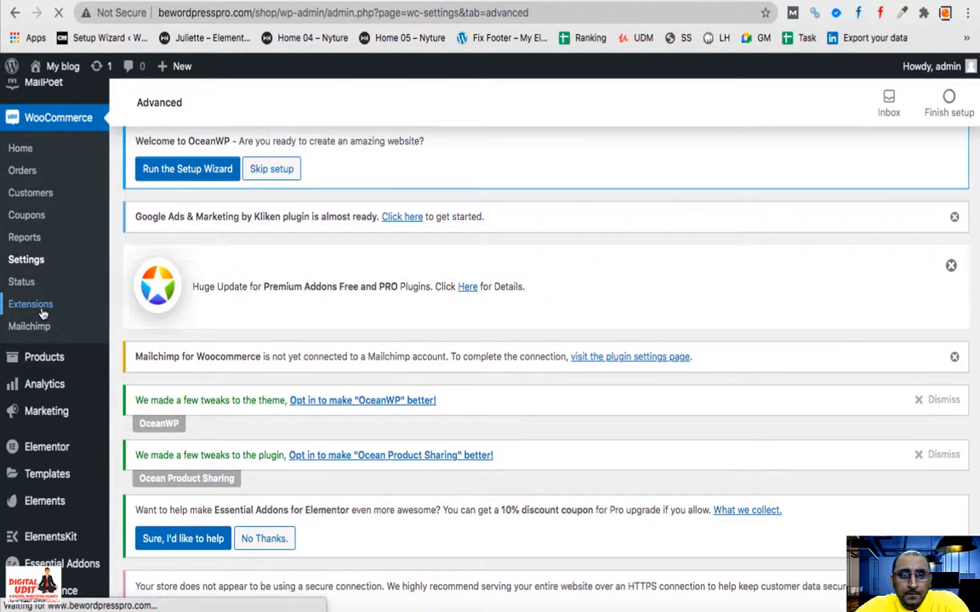
{"action": "scroll", "coordinate": [413, 238], "scroll_direction": "down", "scroll_amount": 3}
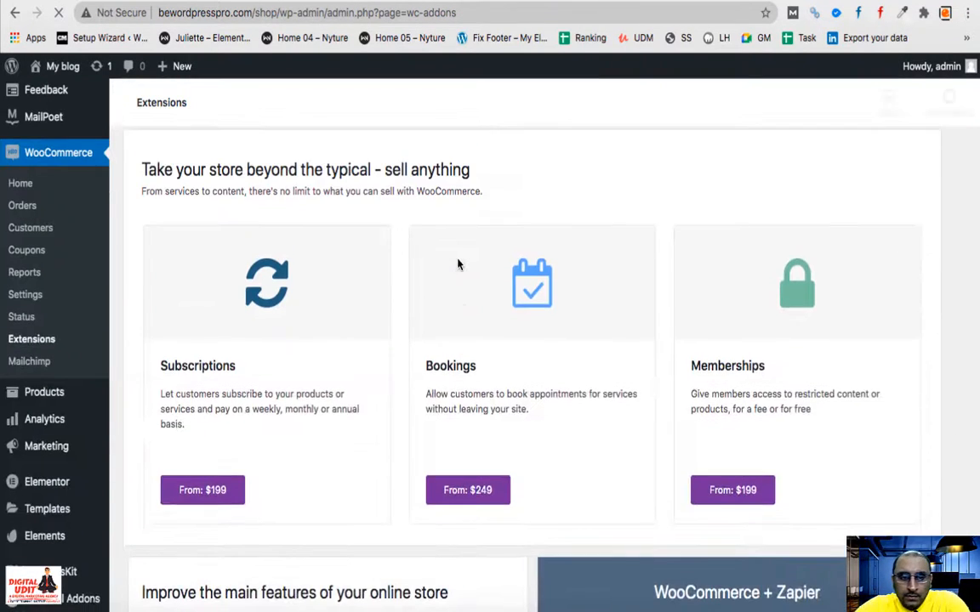
{"action": "scroll", "coordinate": [182, 338], "scroll_direction": "down", "scroll_amount": 3}
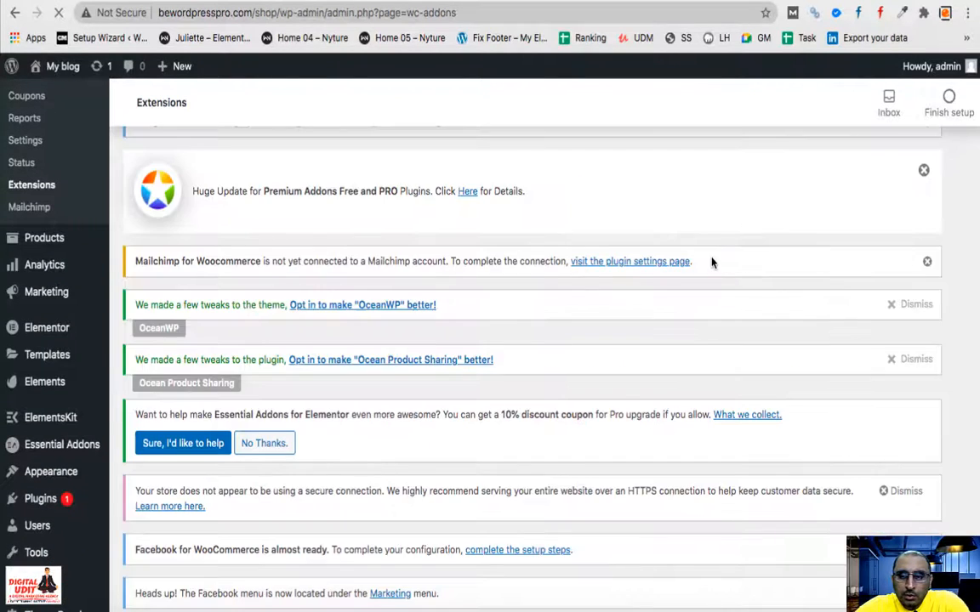
{"action": "scroll", "coordinate": [712, 263], "scroll_direction": "down", "scroll_amount": 10}
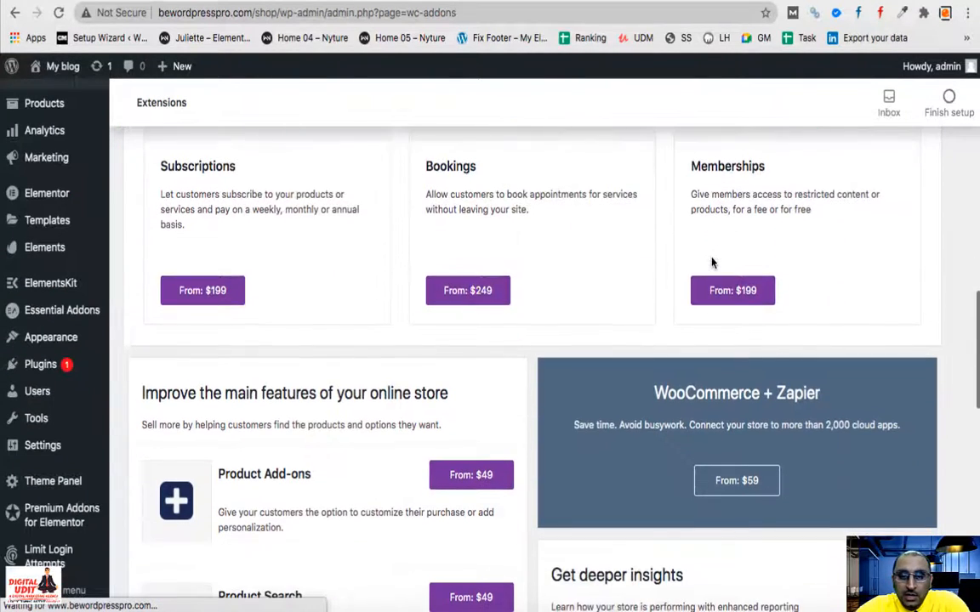
{"action": "scroll", "coordinate": [165, 414], "scroll_direction": "down", "scroll_amount": 3}
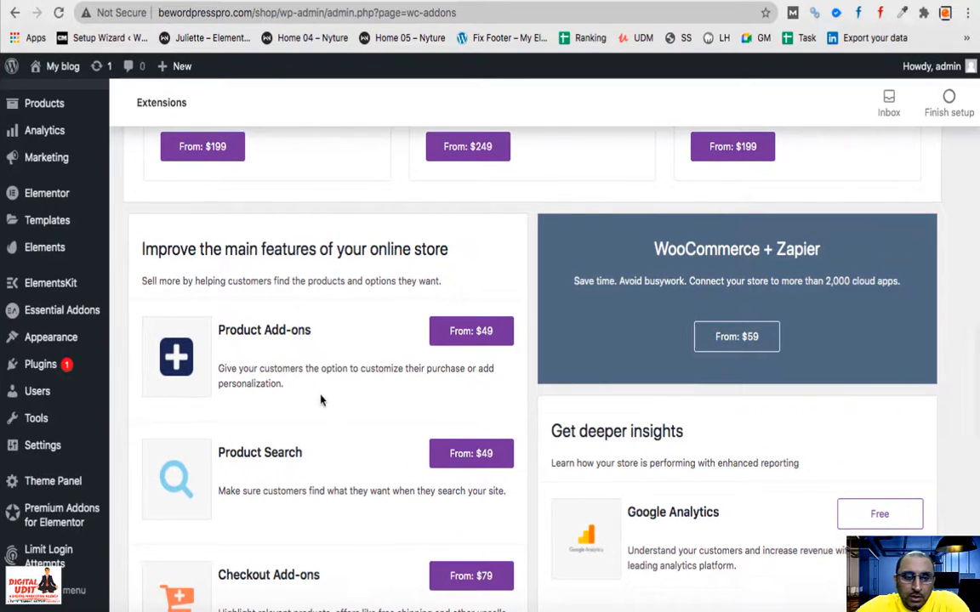
{"action": "scroll", "coordinate": [322, 440], "scroll_direction": "down", "scroll_amount": 8}
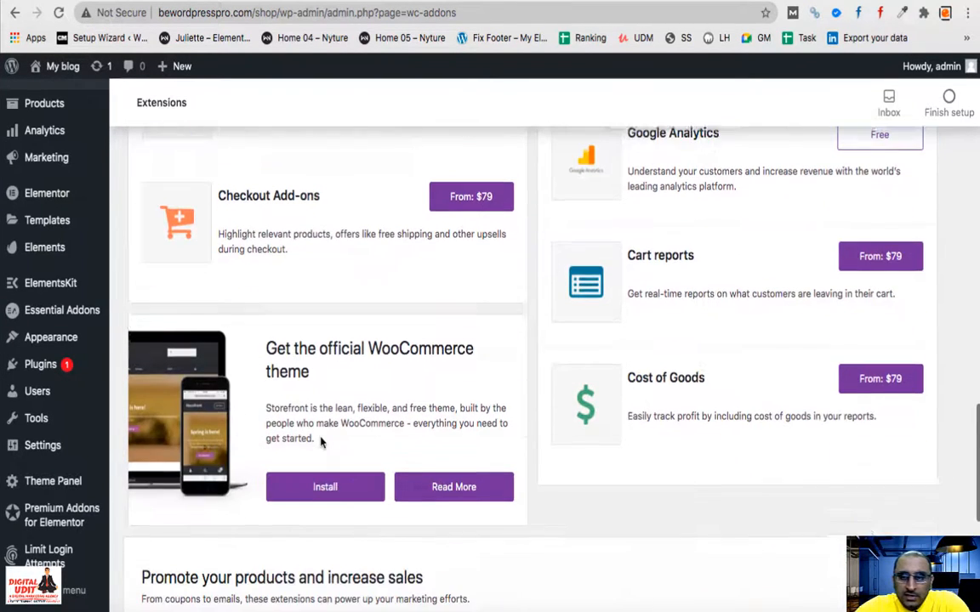
{"action": "scroll", "coordinate": [321, 440], "scroll_direction": "up", "scroll_amount": 5}
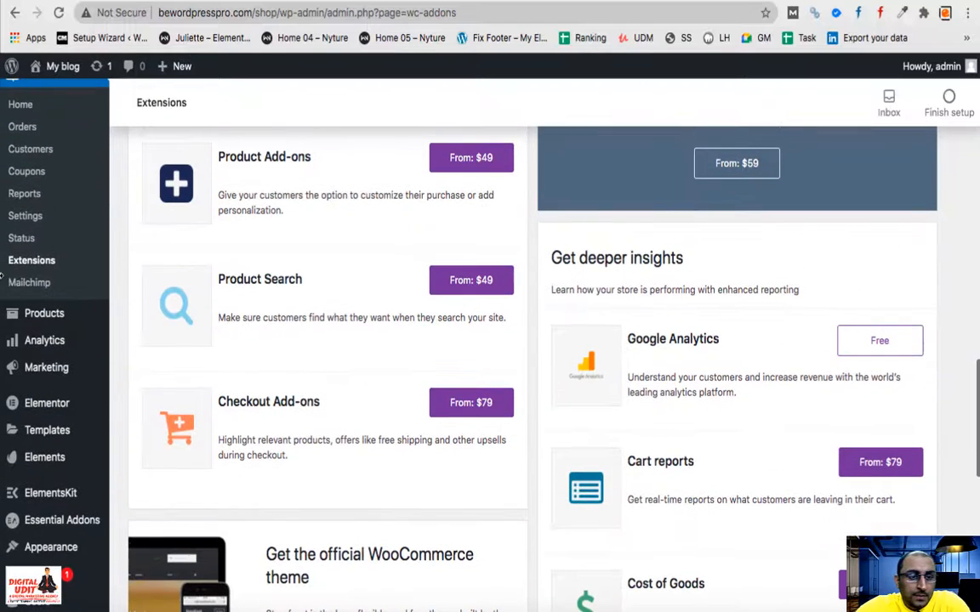
{"action": "left_click", "coordinate": [28, 284]}
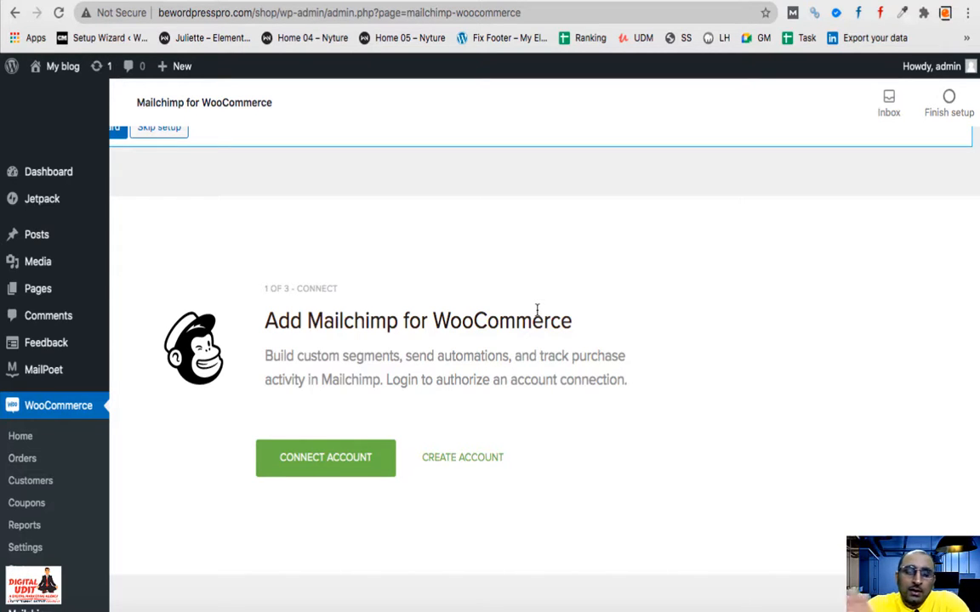
{"action": "scroll", "coordinate": [61, 480], "scroll_direction": "down", "scroll_amount": 5}
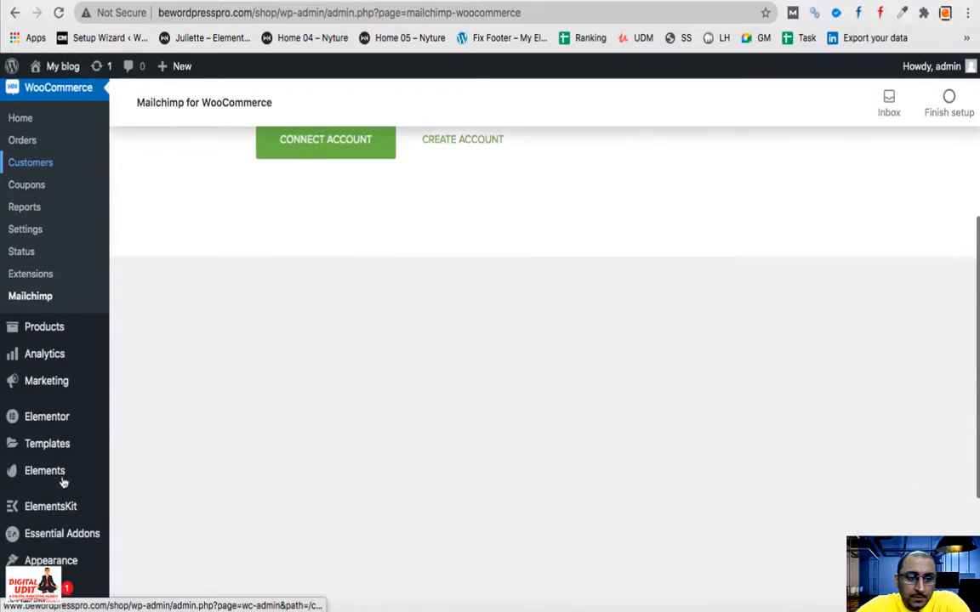
{"action": "mouse_move", "coordinate": [31, 337]}
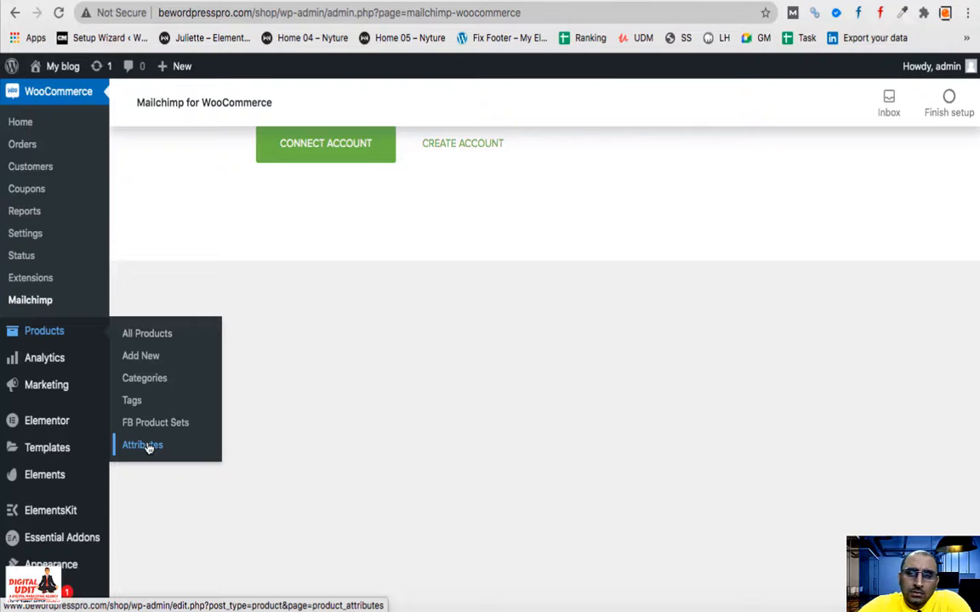
{"action": "mouse_move", "coordinate": [39, 357]}
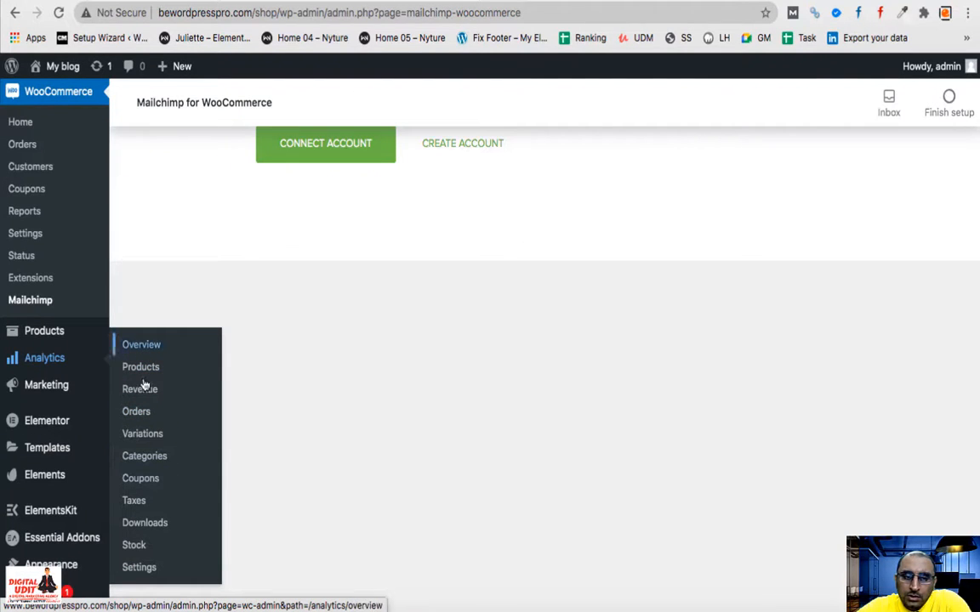
{"action": "mouse_move", "coordinate": [49, 388]}
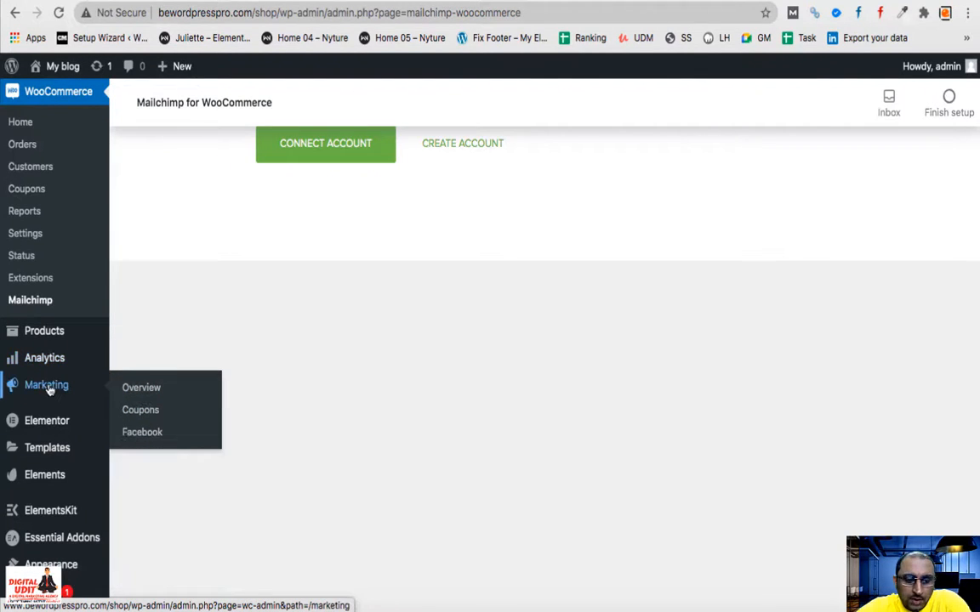
- Open Marketing > Facebook and view the Facebook for WooCommerce Get Started card
{"action": "left_click", "coordinate": [146, 434]}
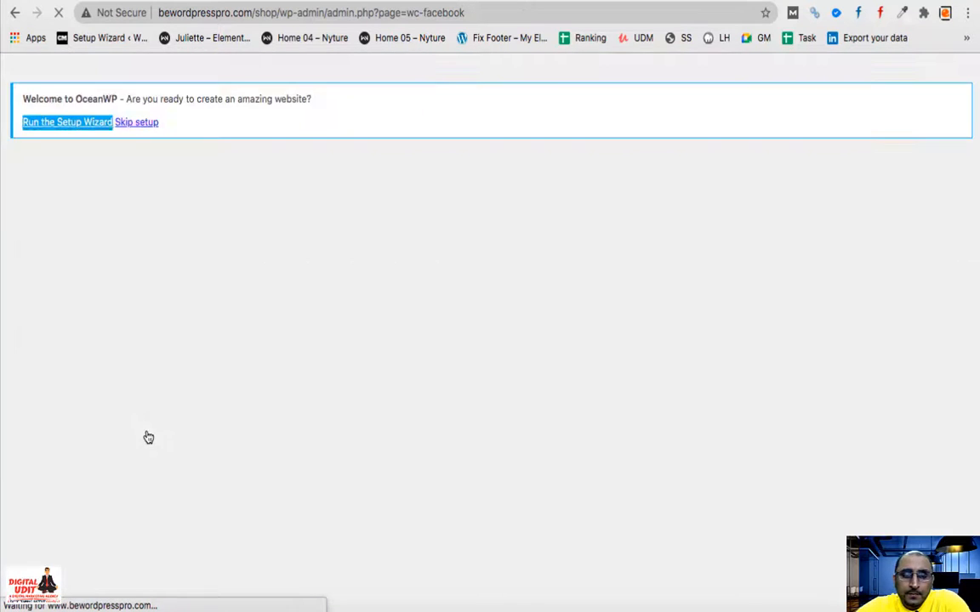
{"action": "scroll", "coordinate": [148, 437], "scroll_direction": "down", "scroll_amount": 5}
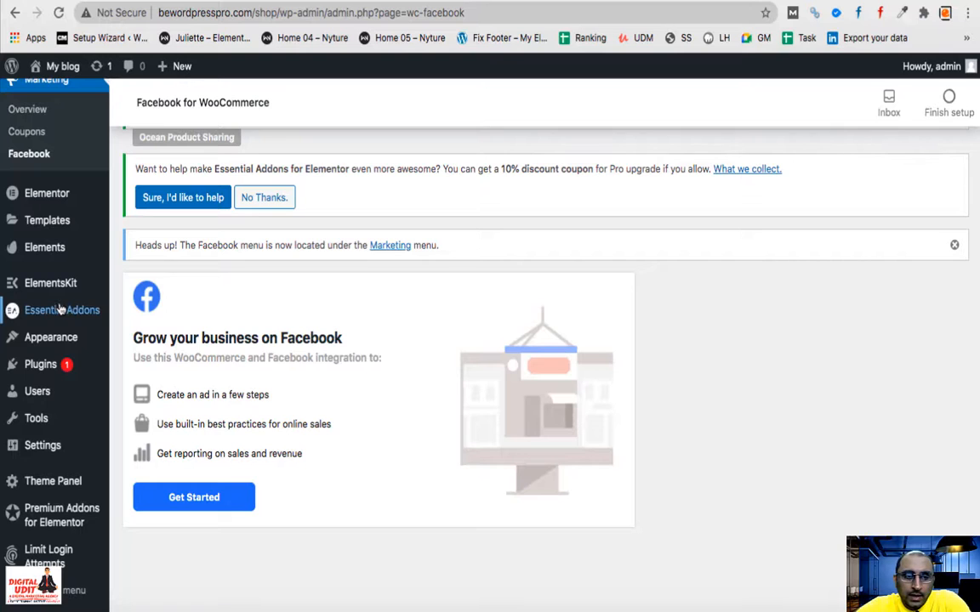
{"action": "scroll", "coordinate": [59, 289], "scroll_direction": "up", "scroll_amount": 5}
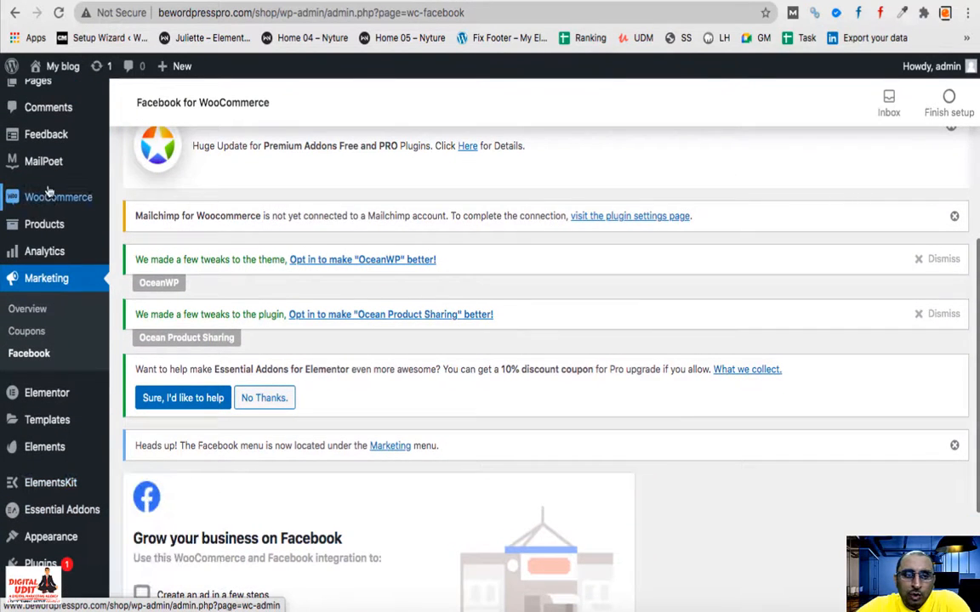
{"action": "mouse_move", "coordinate": [51, 197]}
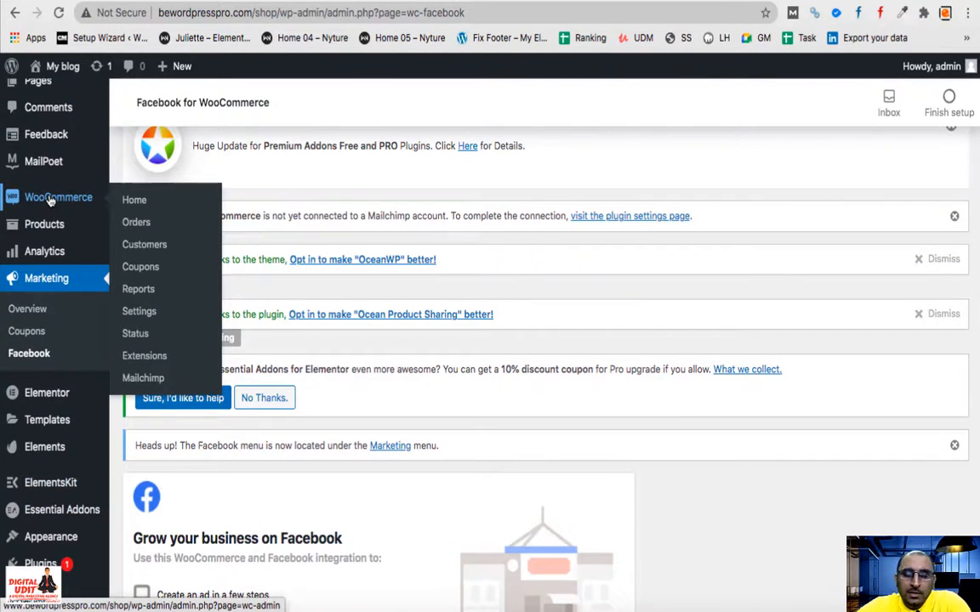